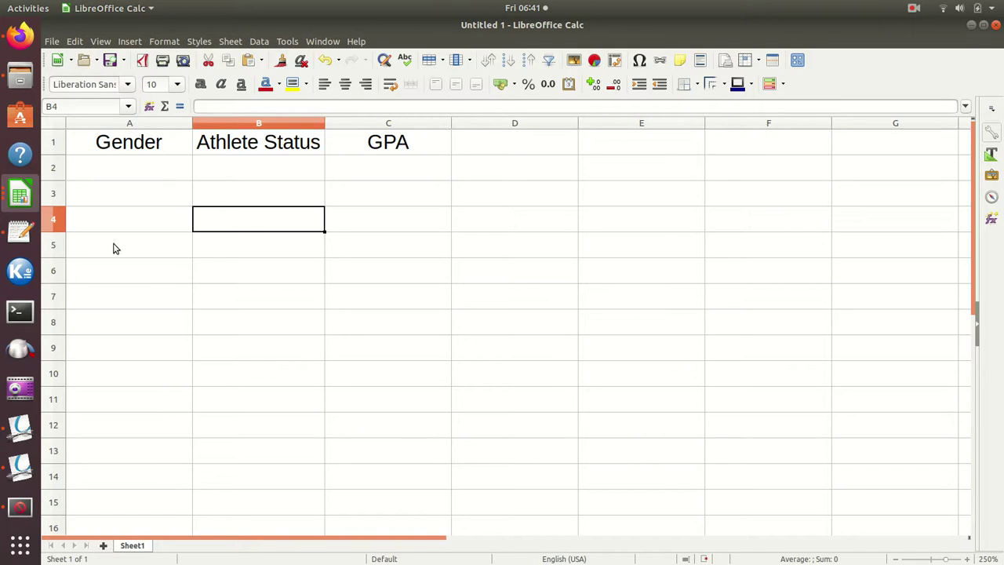
Step: Insert a new column to the left of the Gender column and head it "Case" in A1
right_click(129, 124)
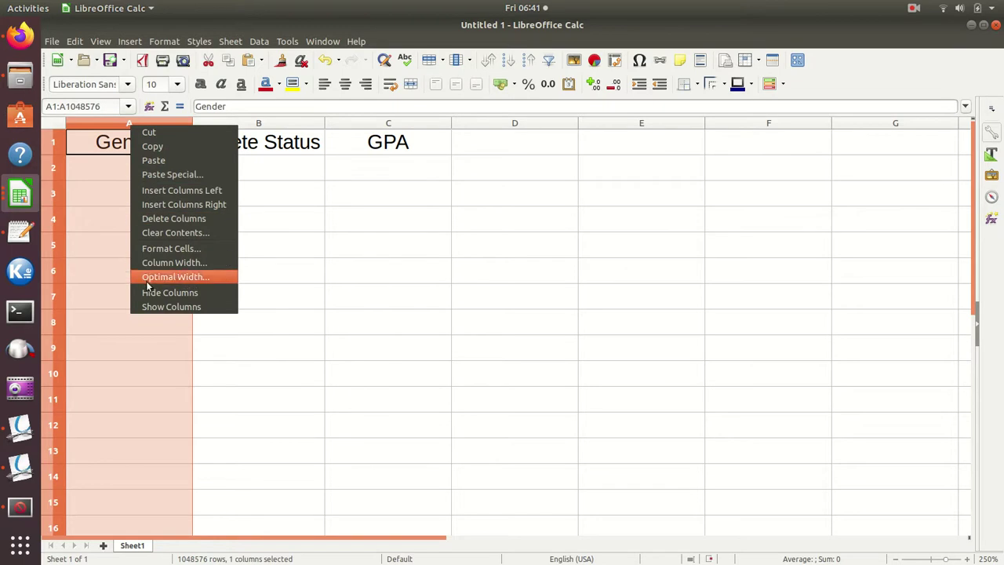
left_click(159, 196)
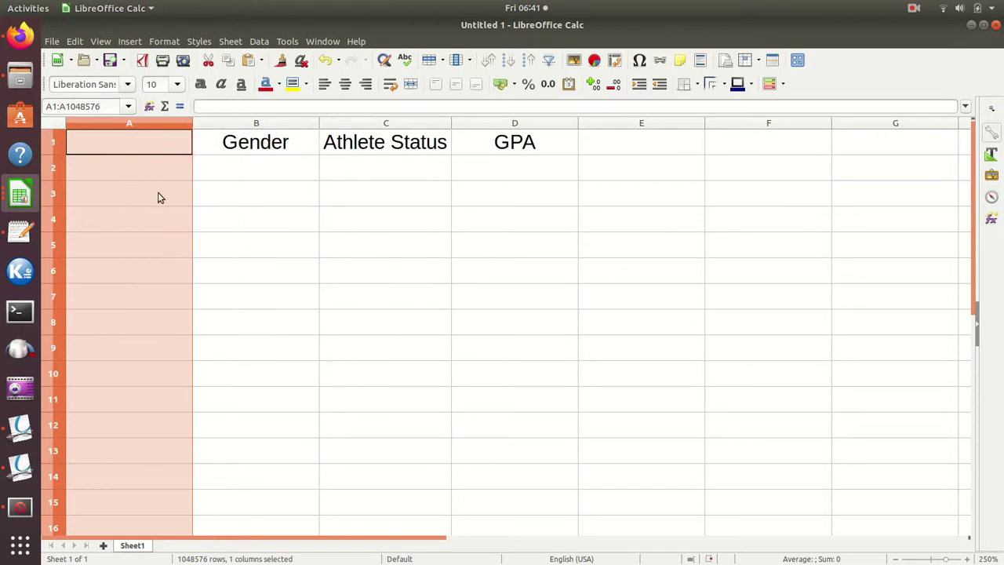
left_click(139, 146)
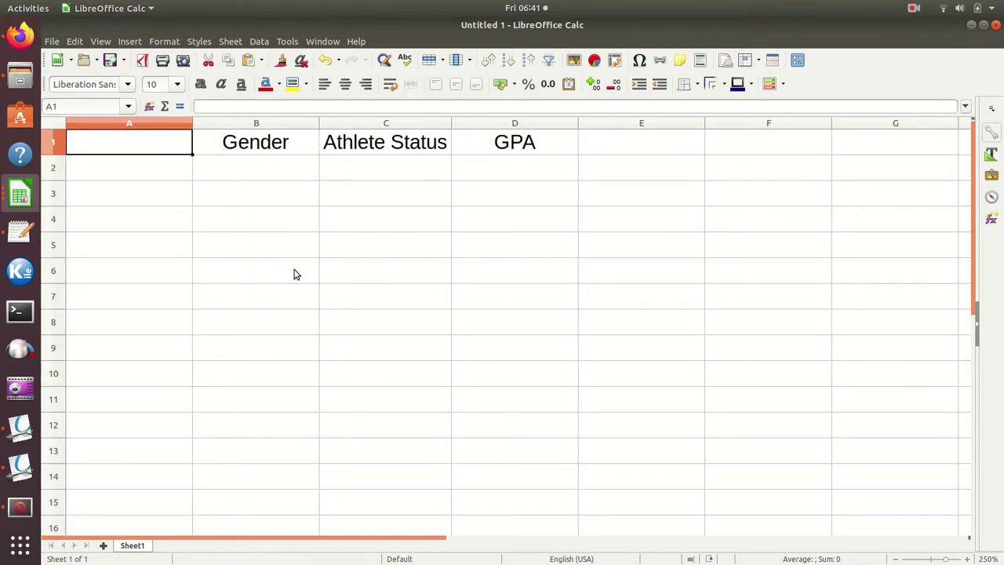
type("Case")
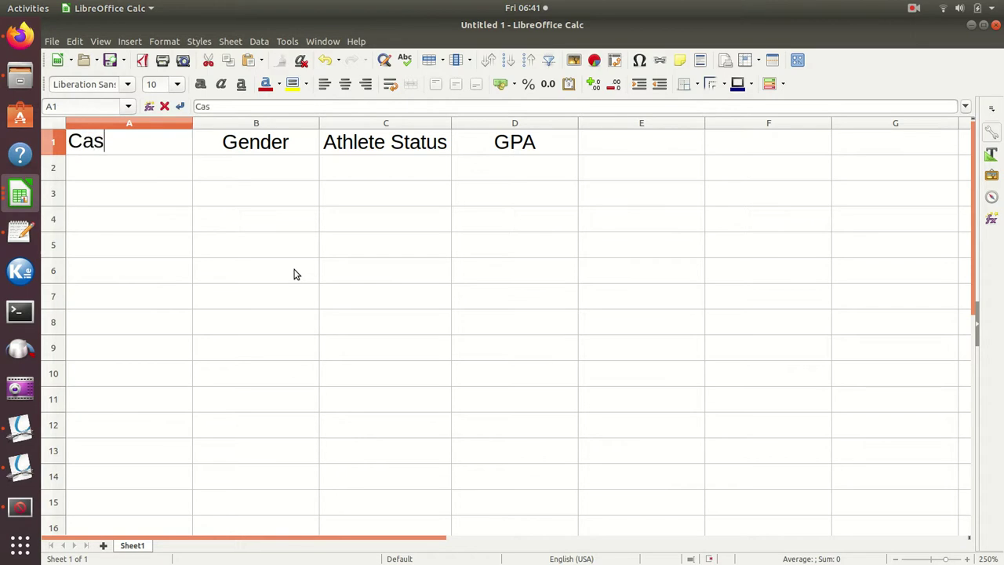
key("Return")
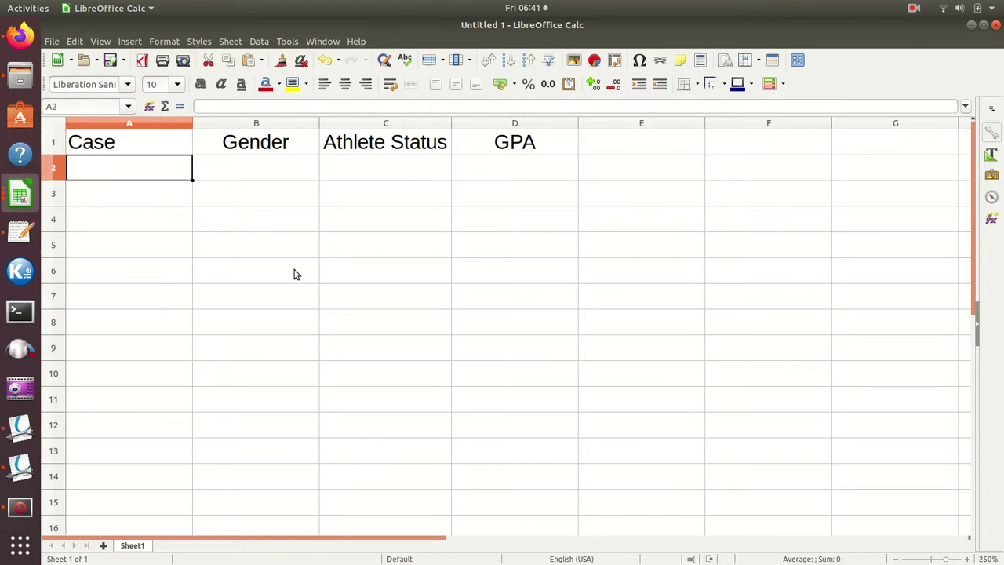
Step: Center the Case heading horizontally and apply centered alignment to the whole of columns A through D
left_click(146, 146)
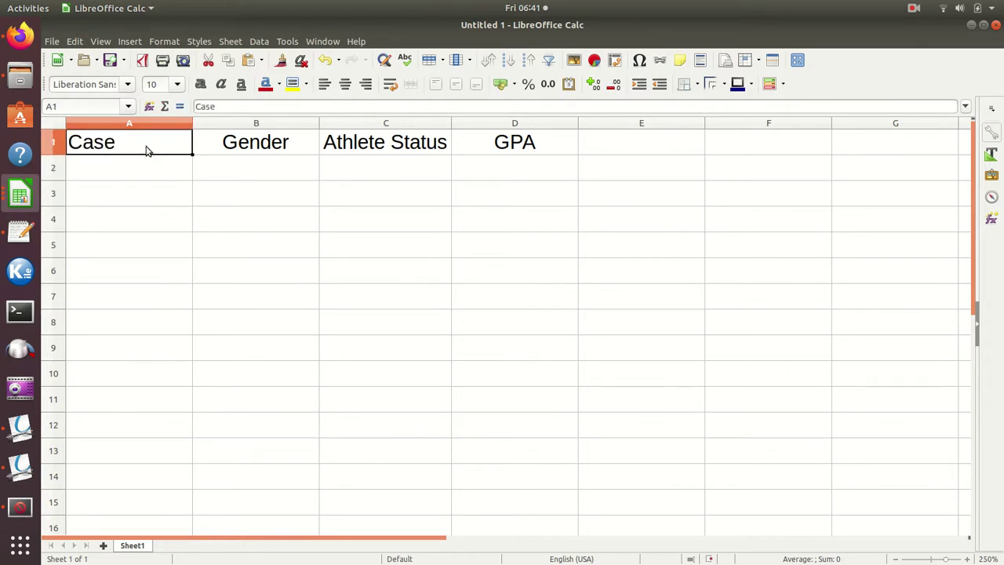
left_click(346, 85)
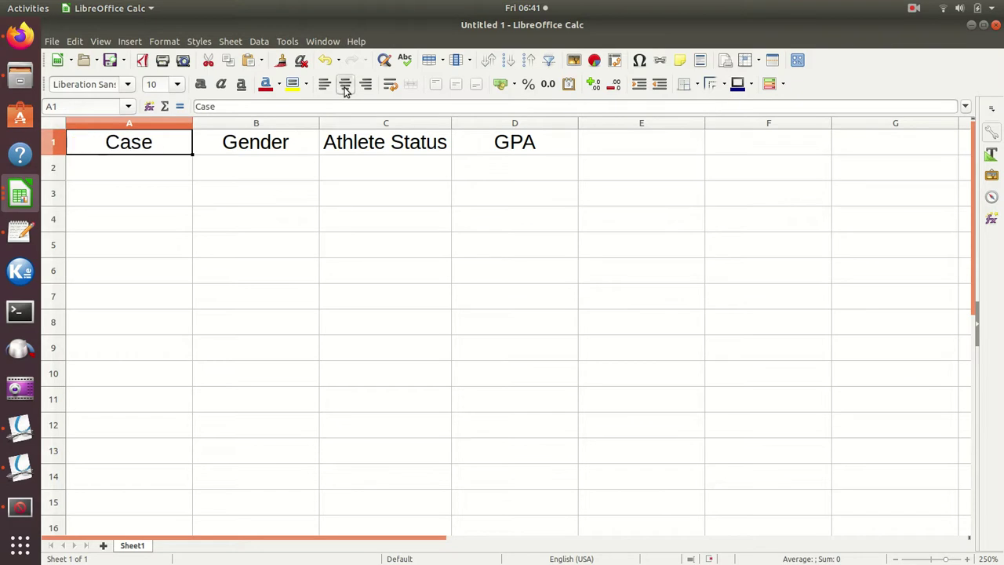
left_click(144, 124)
left_click(339, 126, "shift")
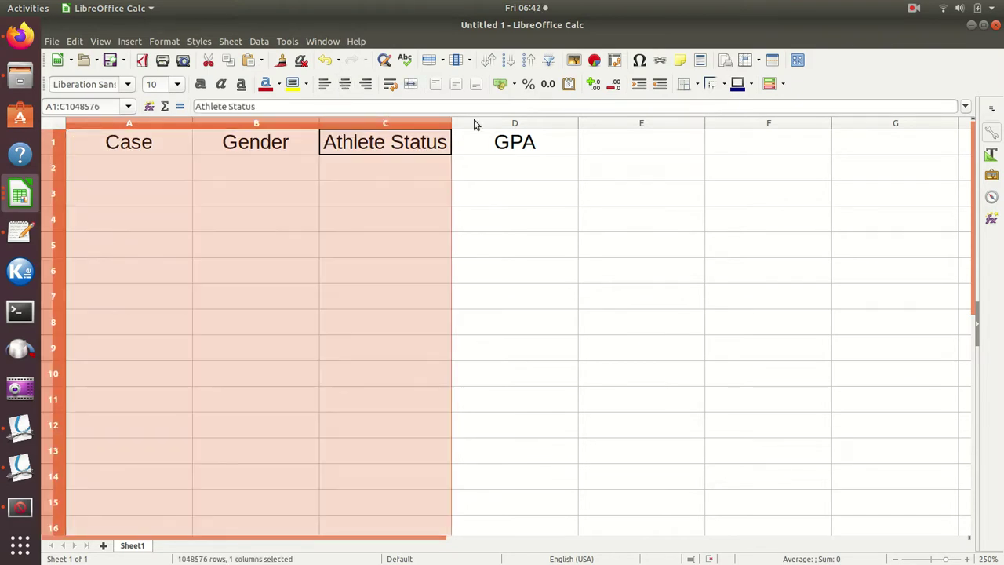
left_click(502, 124, "shift")
left_click(345, 84)
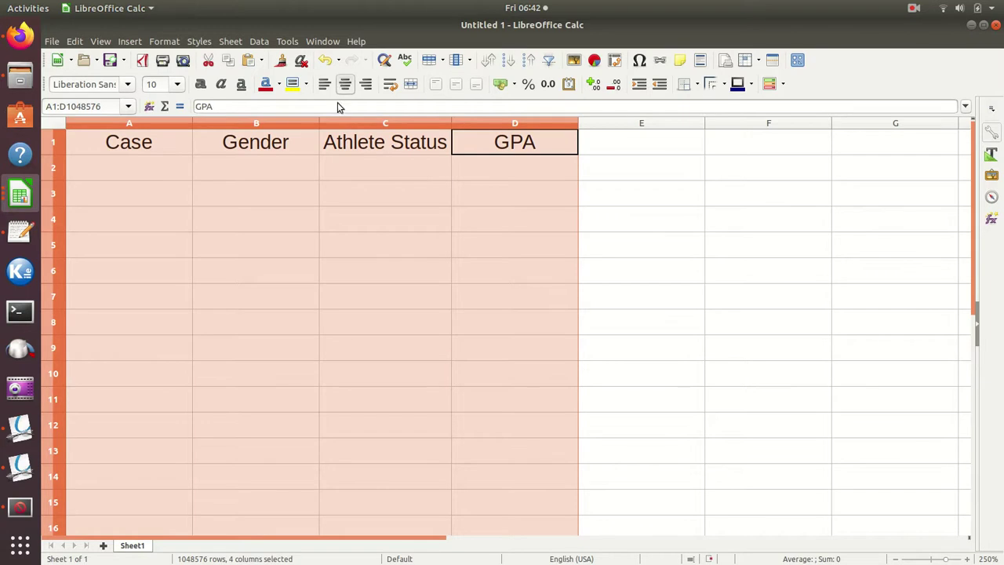
Step: Enter case numbers 1 and 2 in cells A2 and A3
left_click(147, 180)
type("1")
key("Return")
type("2")
key("Return")
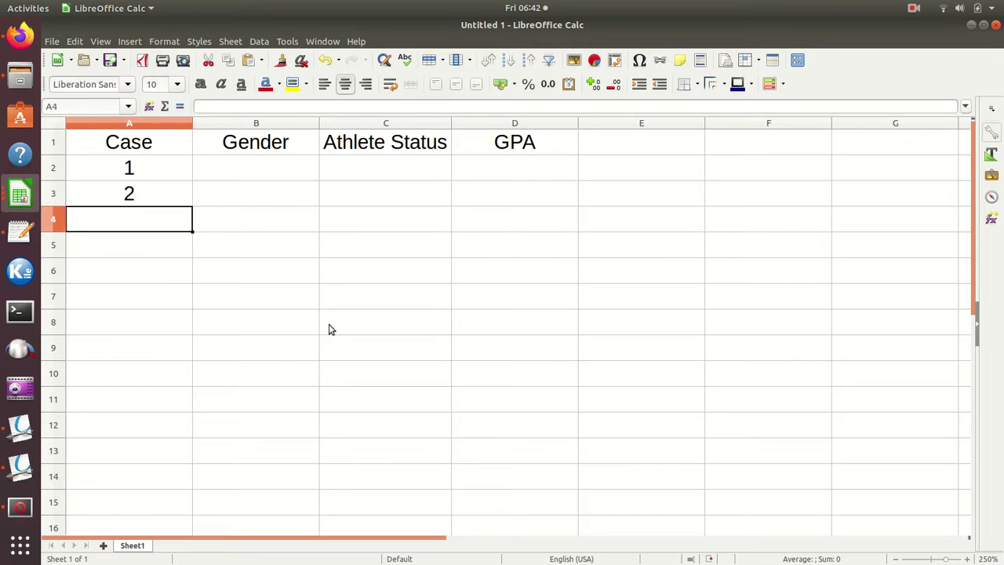
Step: Extend the case number series from A2:A3 down to 200 in A201 and return to the start of the sheet
left_click(154, 179)
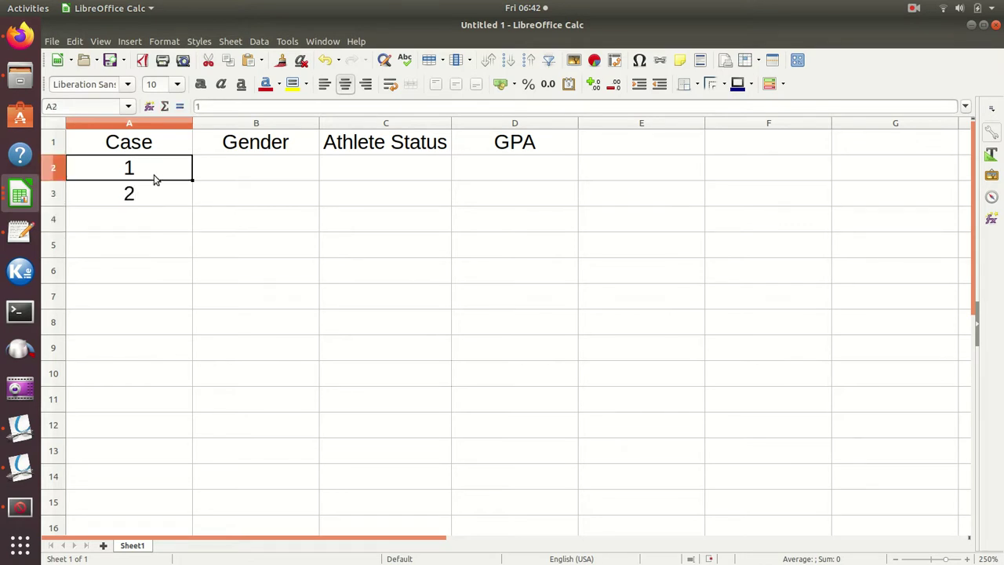
left_click_drag(155, 180, 150, 188)
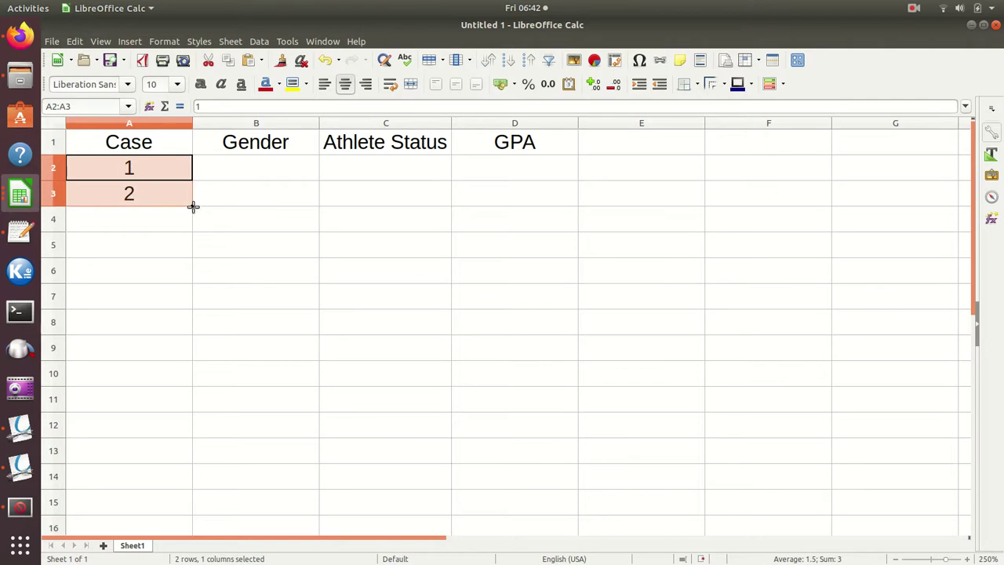
left_click_drag(193, 207, 179, 235)
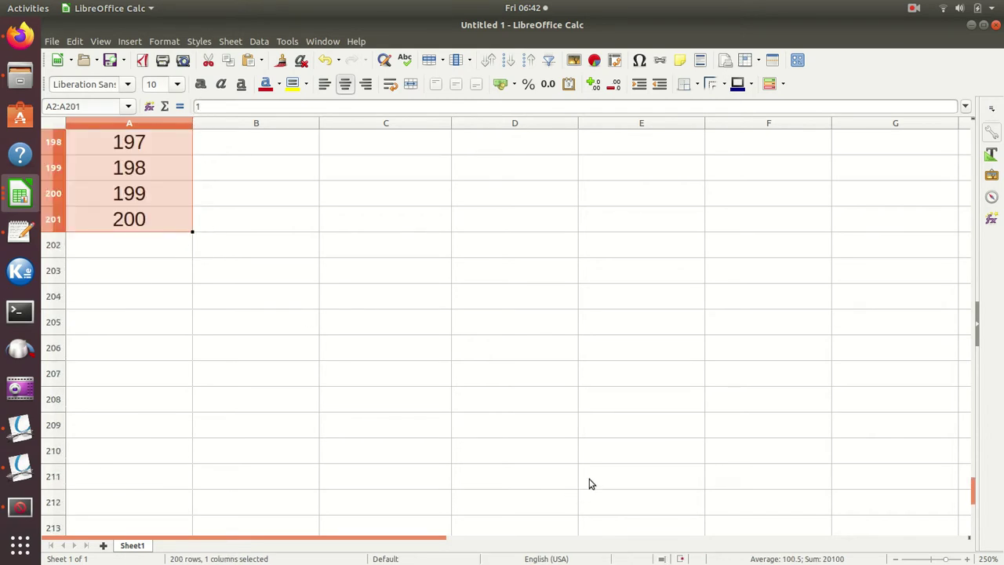
scroll(574, 494, "up", 20)
scroll(620, 396, "up", 16)
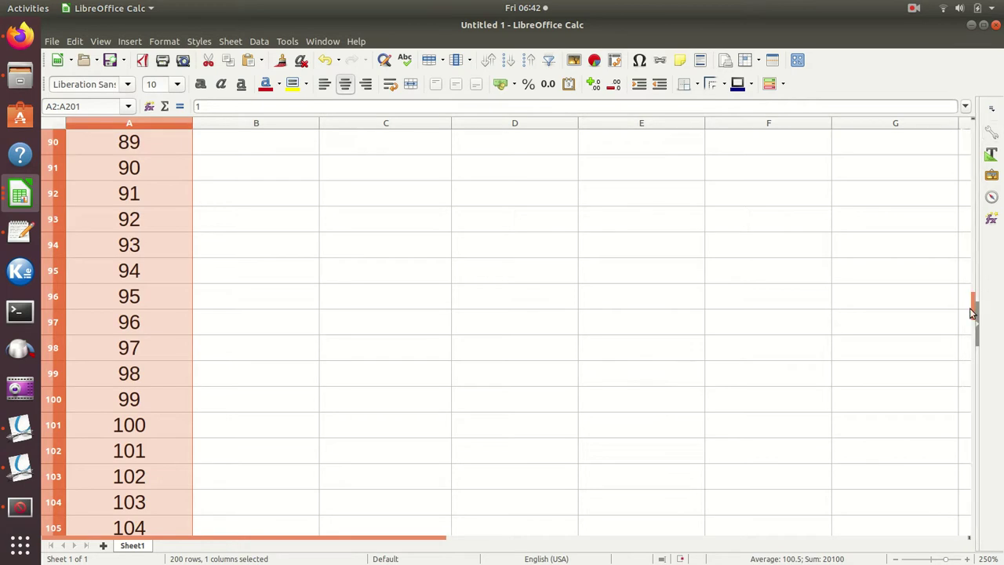
left_click_drag(974, 308, 983, 131)
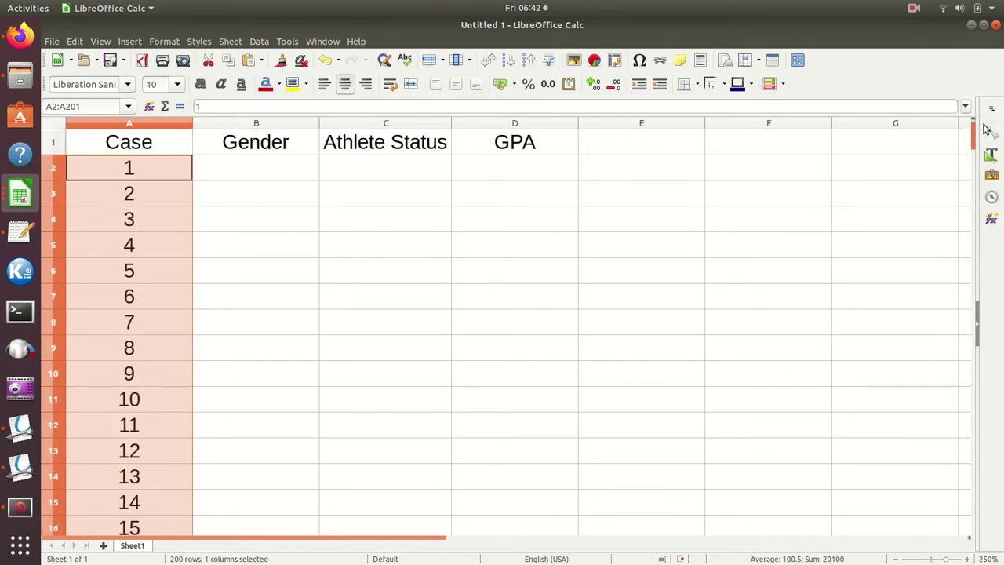
Step: Begin a formula in cell B2, the Gender entry for case 1
left_click(251, 168)
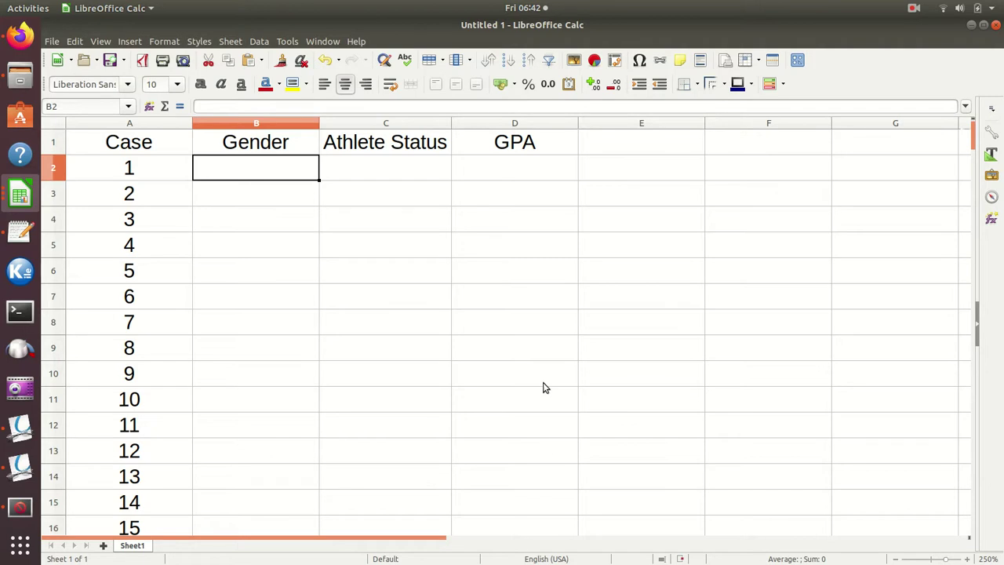
type("=")
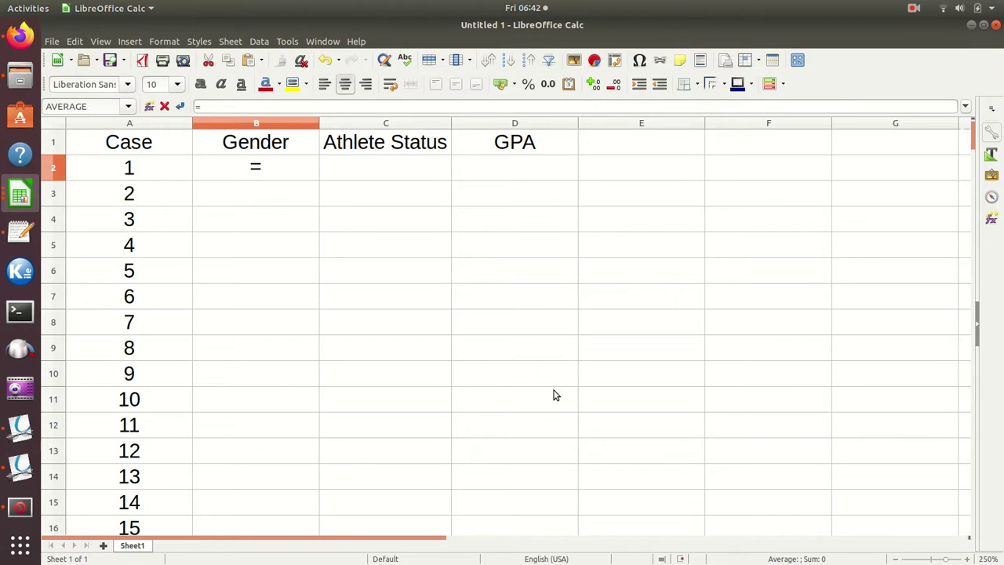
type("if(")
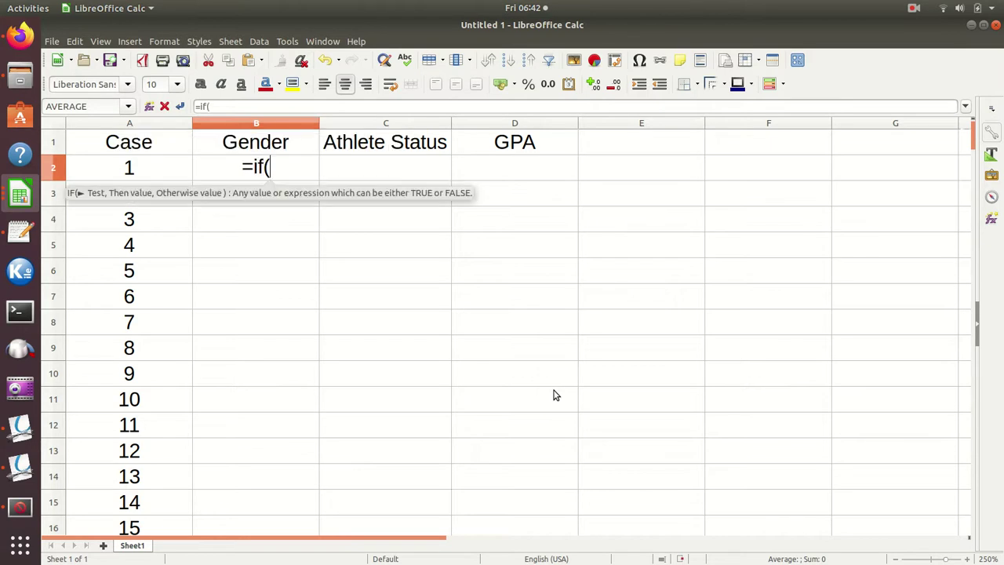
type("ra")
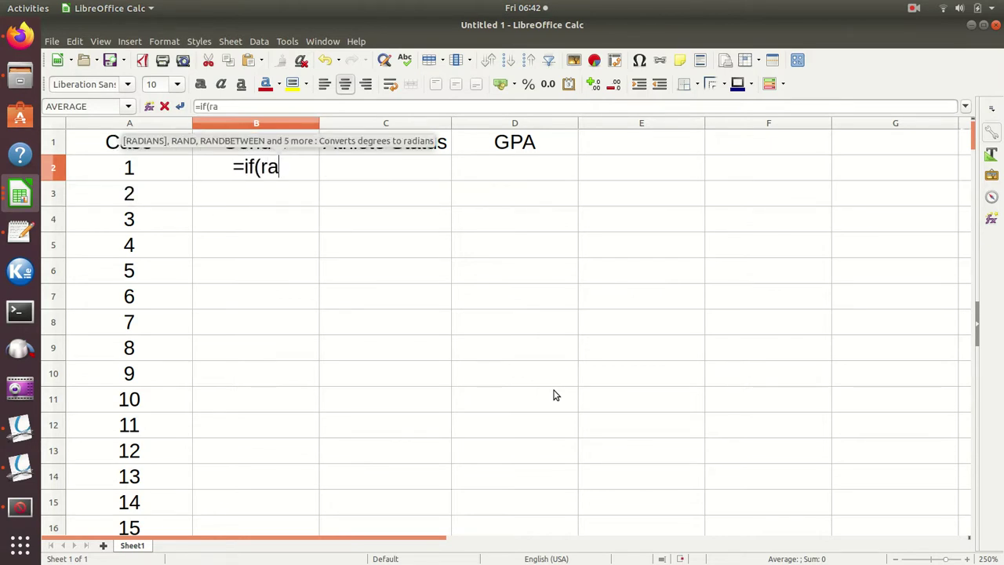
type("nd")
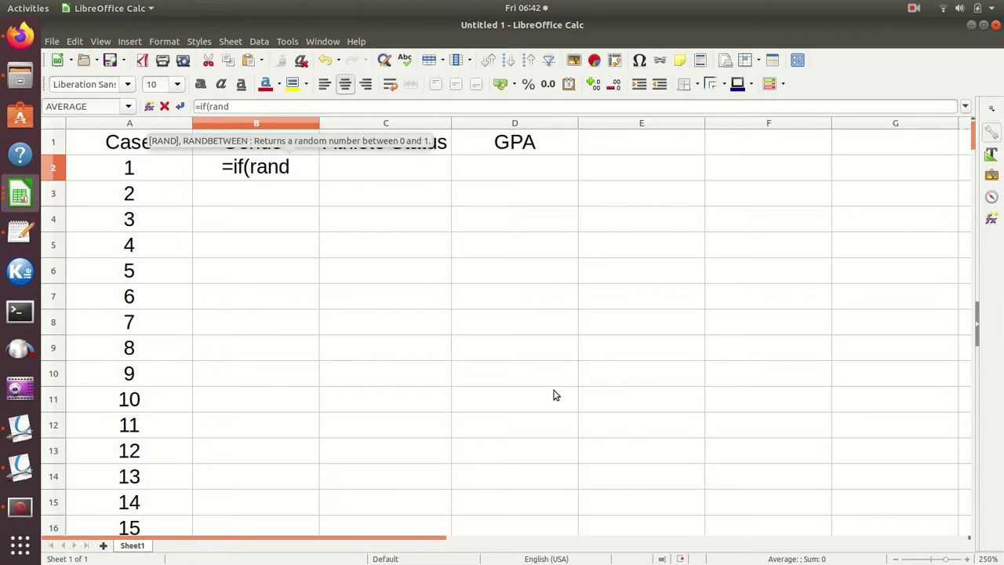
type("()")
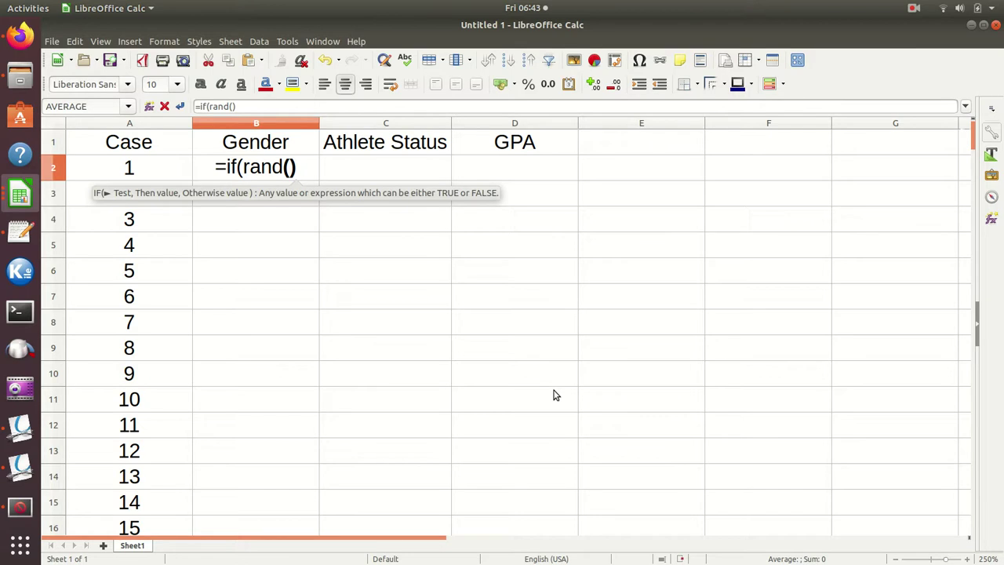
type("<0")
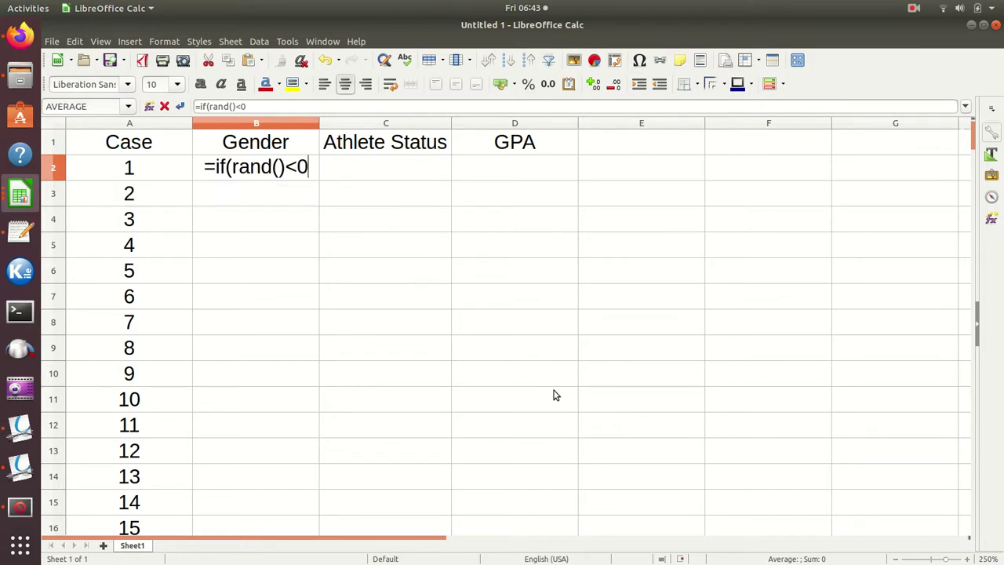
type(".5")
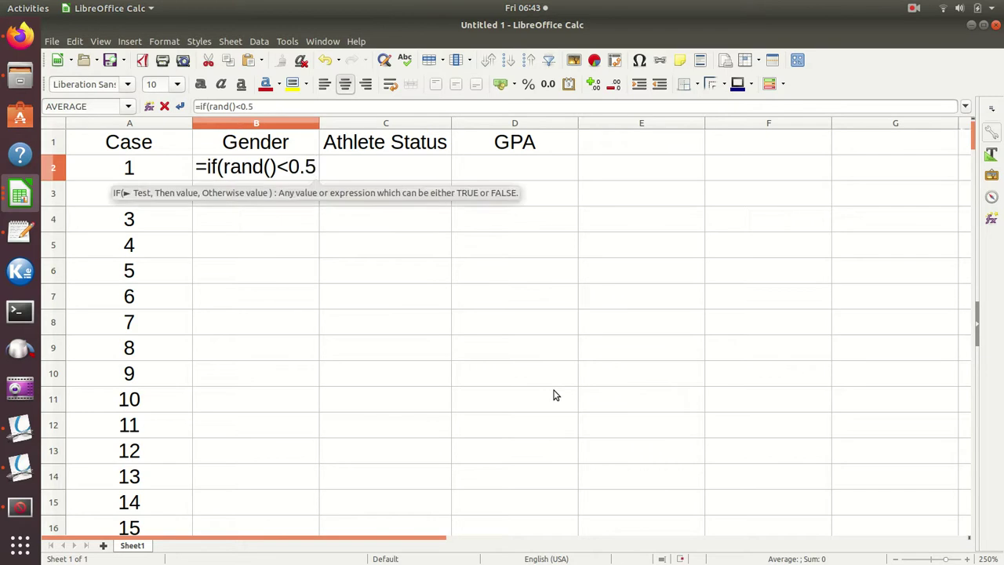
type(",")
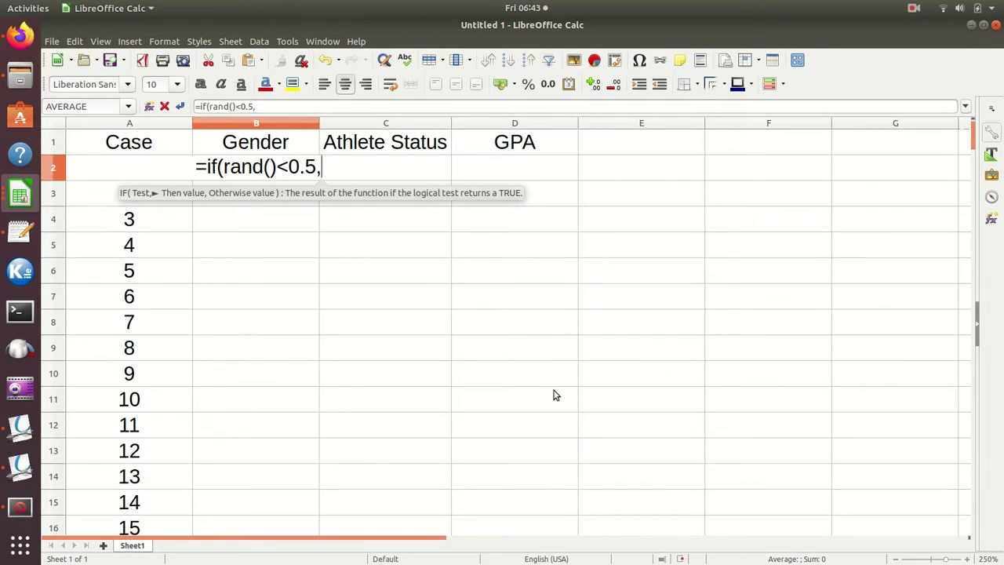
key("BackSpace")
key("BackSpace")
key("BackSpace")
key("BackSpace")
key("BackSpace")
key("BackSpace")
key("BackSpace")
key("BackSpace")
key("BackSpace")
key("BackSpace")
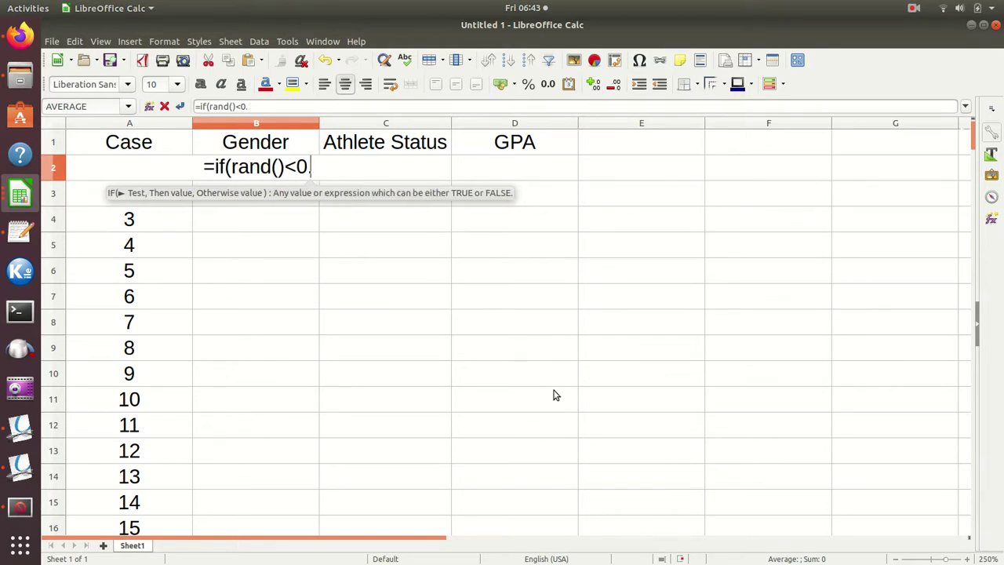
key("BackSpace")
key("BackSpace")
key("BackSpace")
key("BackSpace")
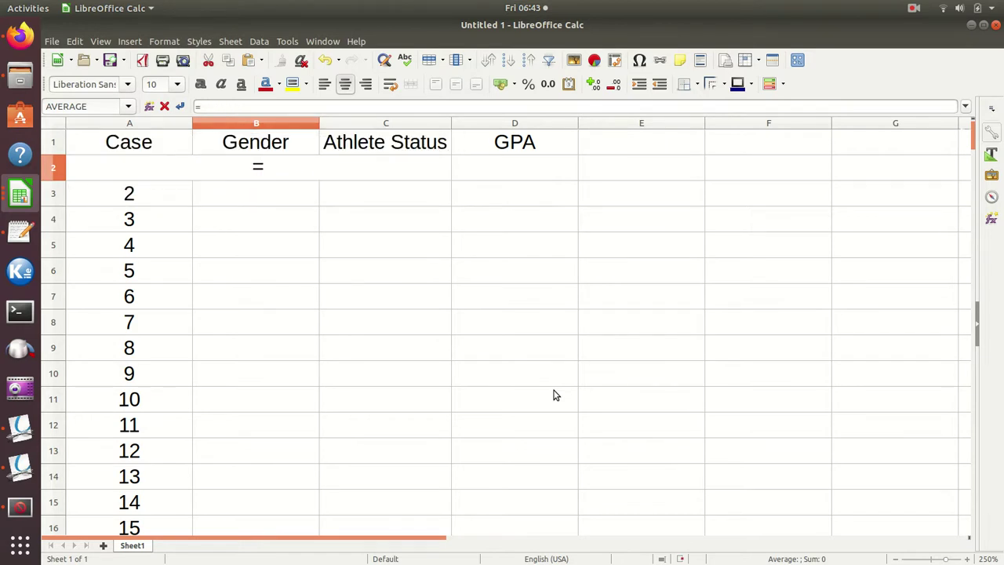
Step: Complete the B2 formula as =RANDBETWEEN(0,1) and fill it down the Gender column to B4
type("randbetween")
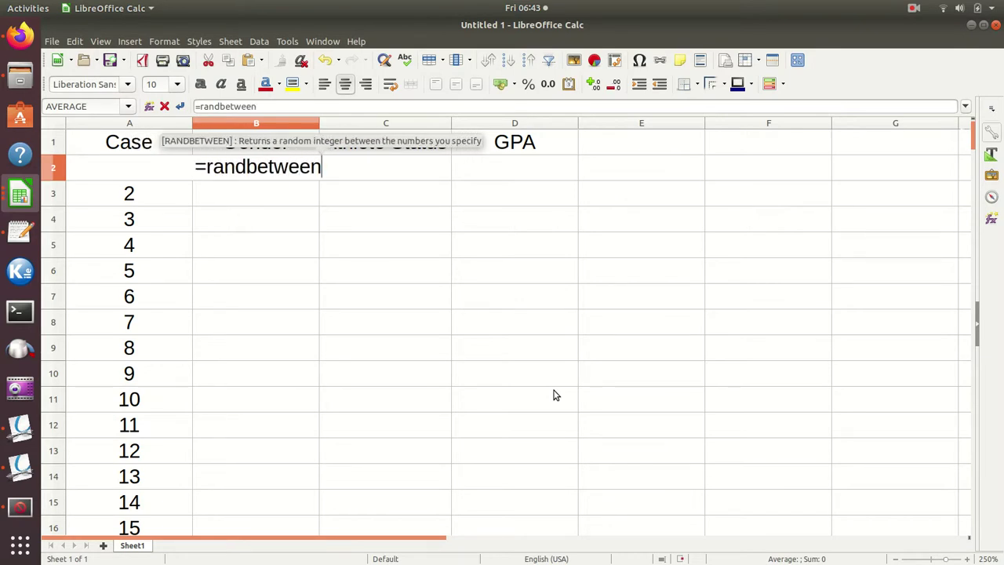
type("(")
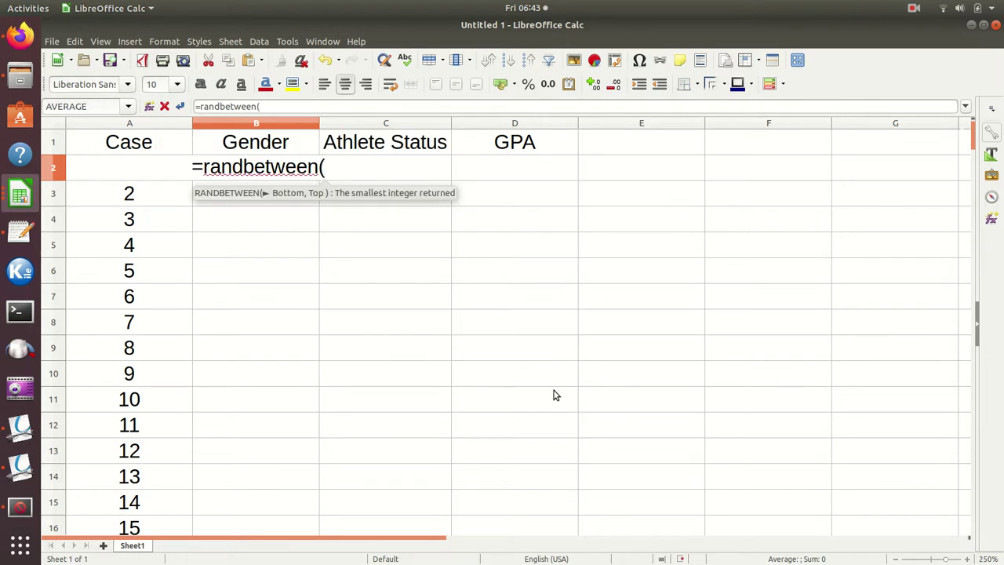
type("0,")
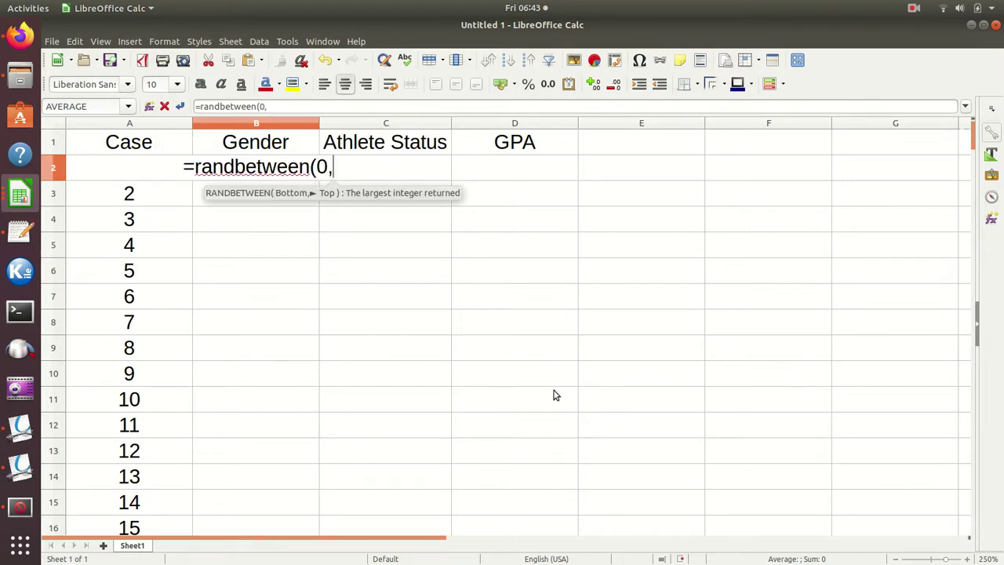
type("1)")
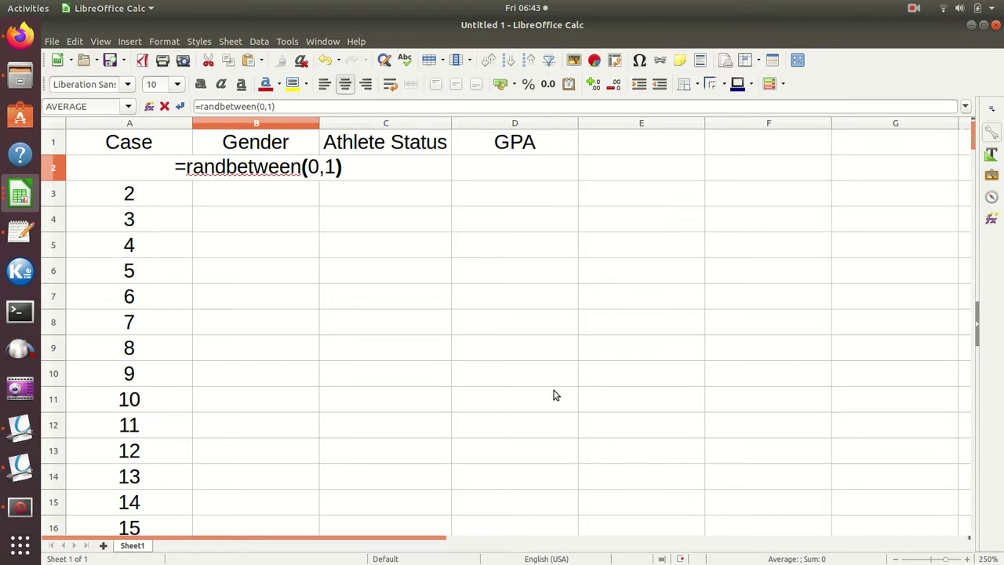
key("Return")
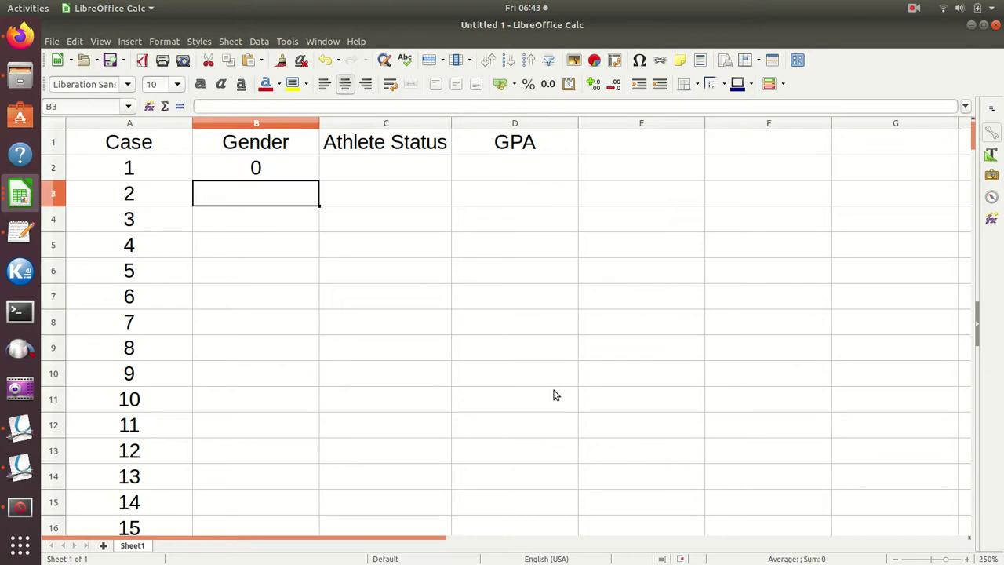
left_click(263, 175)
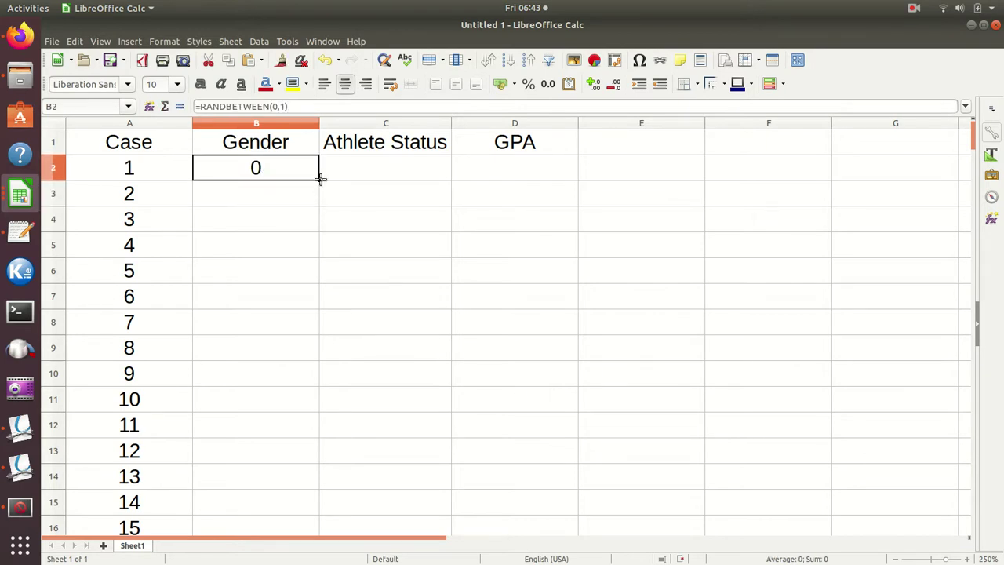
left_click_drag(319, 180, 317, 244)
Step: Copy the RANDBETWEEN formula from B4 and paste it into the Gender cells B5:B10
left_click(289, 220)
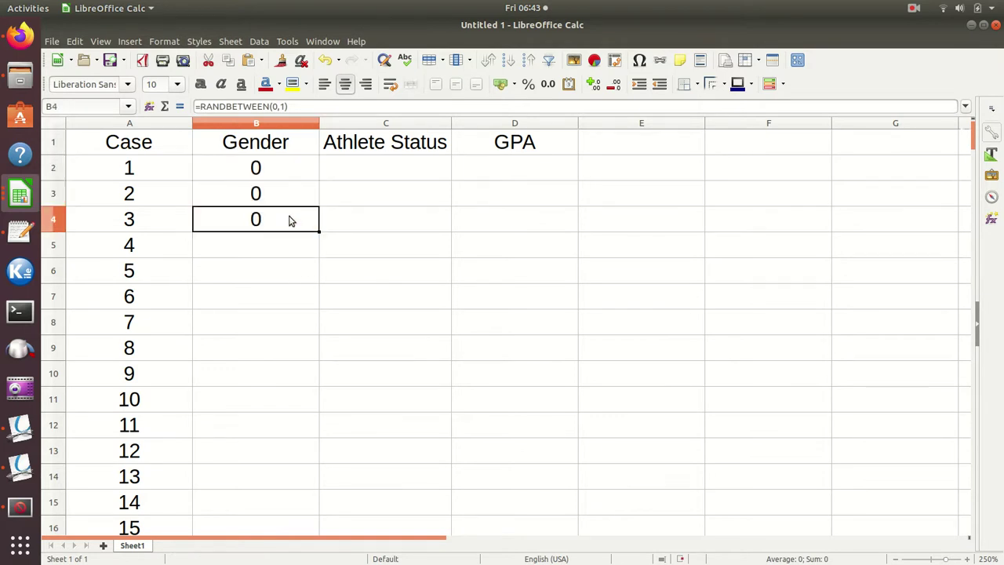
right_click(289, 220)
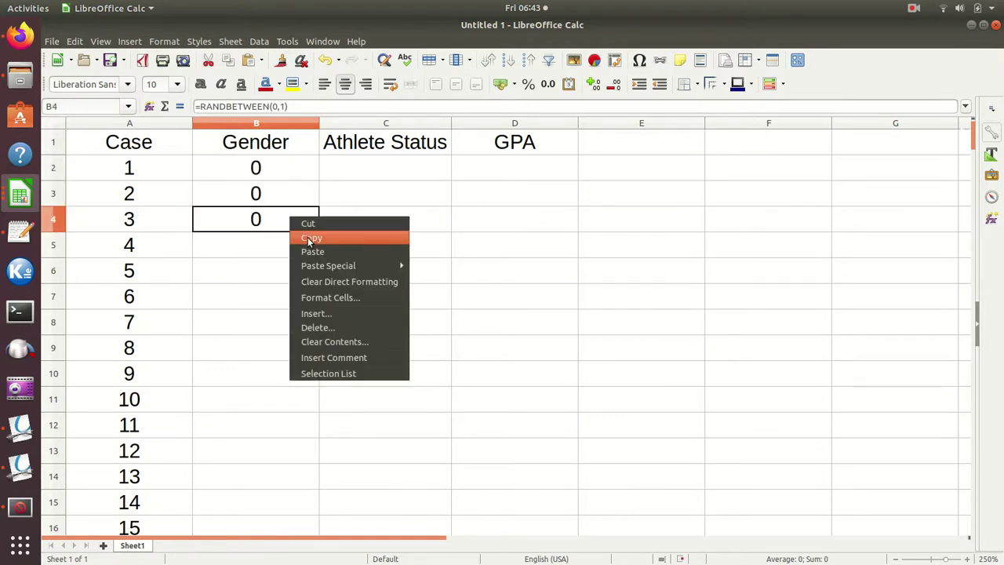
left_click(307, 237)
left_click_drag(287, 249, 277, 369)
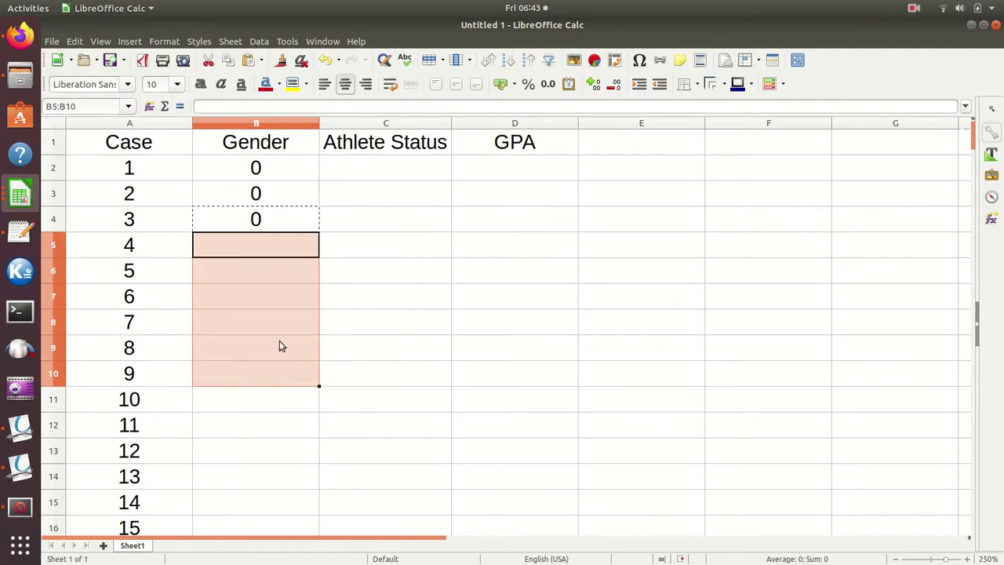
right_click(286, 321)
left_click(309, 351)
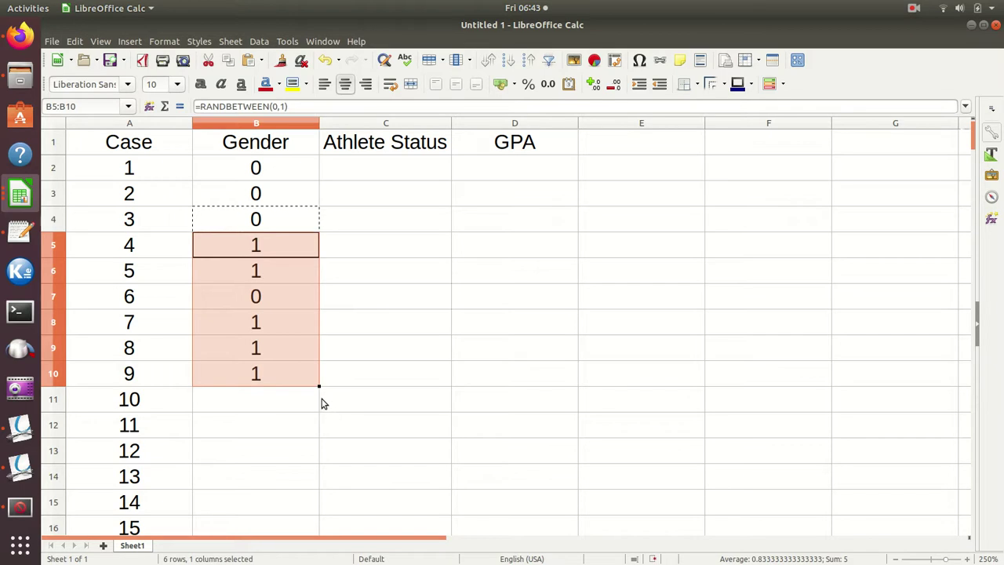
left_click(347, 380)
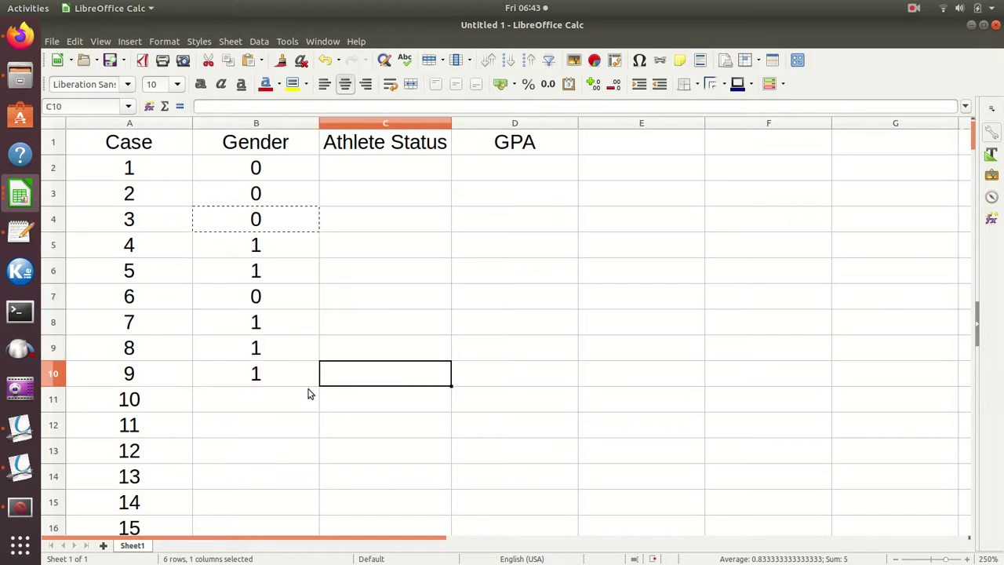
Step: Fill the Gender formula from B10 down to B201, the last case row
left_click(281, 382)
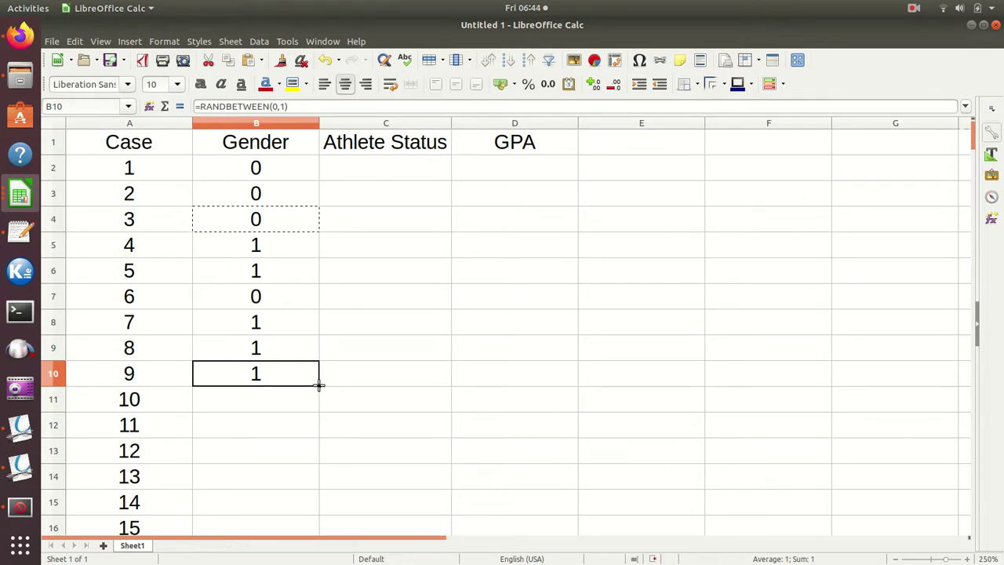
double_click(320, 385)
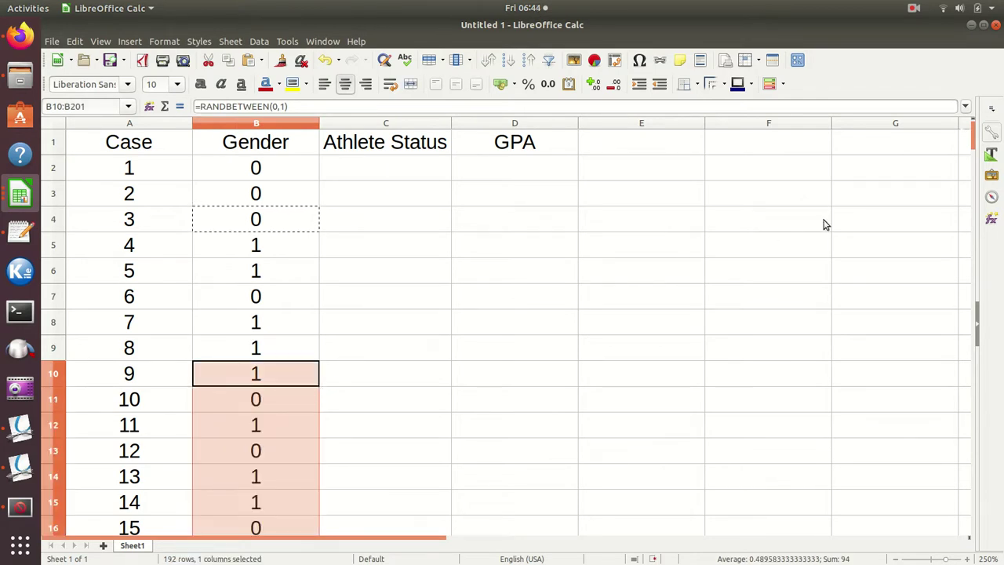
mouse_move(973, 133)
left_mouse_down()
mouse_move(944, 294)
mouse_move(975, 510)
mouse_move(955, 173)
mouse_move(967, 133)
left_mouse_up()
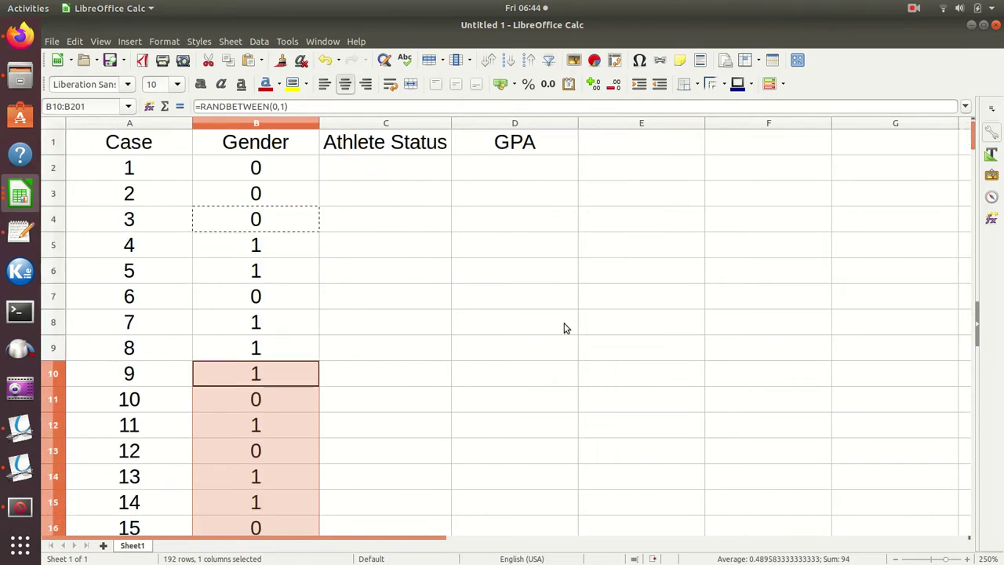
left_click(410, 352)
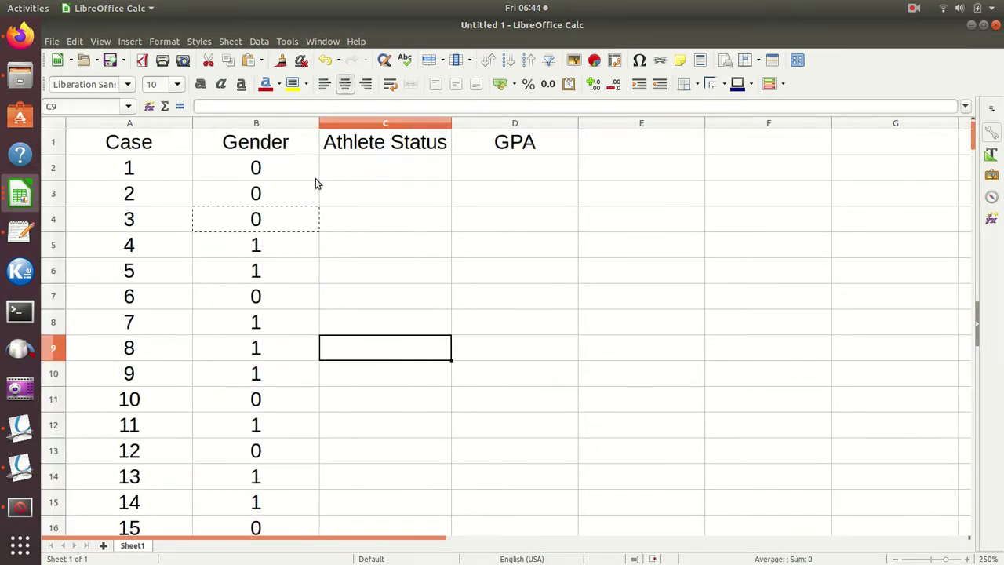
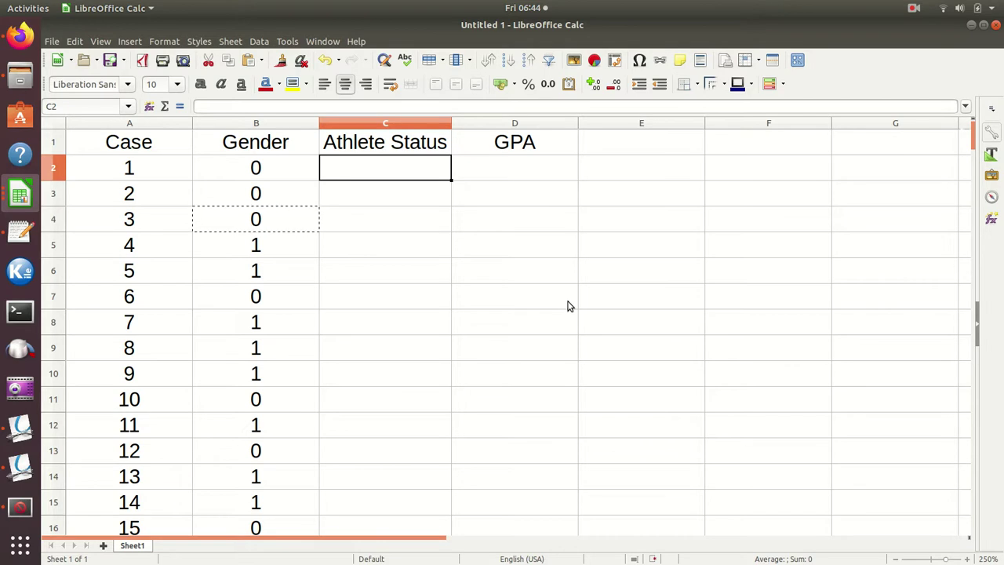
Step: Enter the formula =RANDBETWEEN(0,1) in cell C2 for the first case's Athlete Status
type("=")
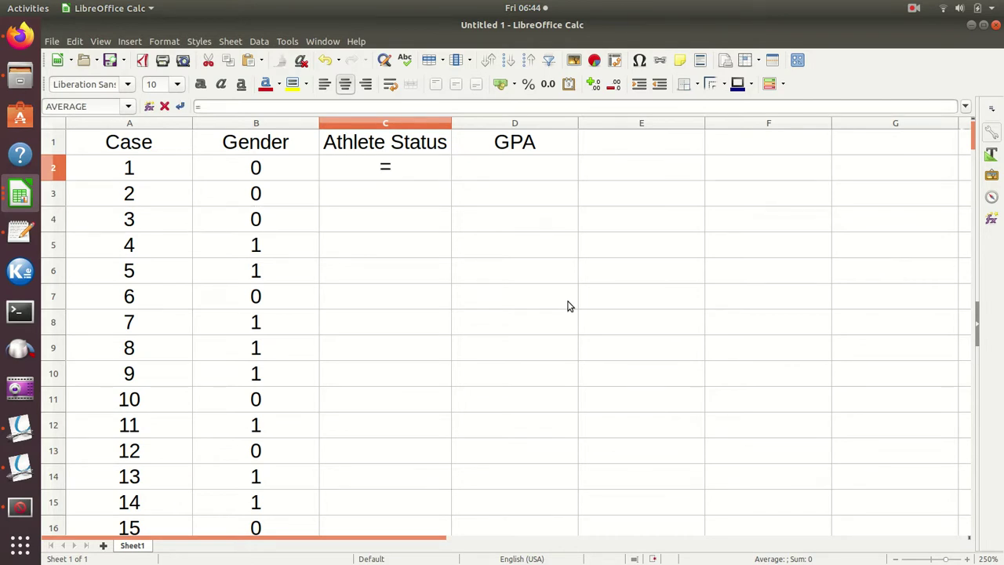
type("randb")
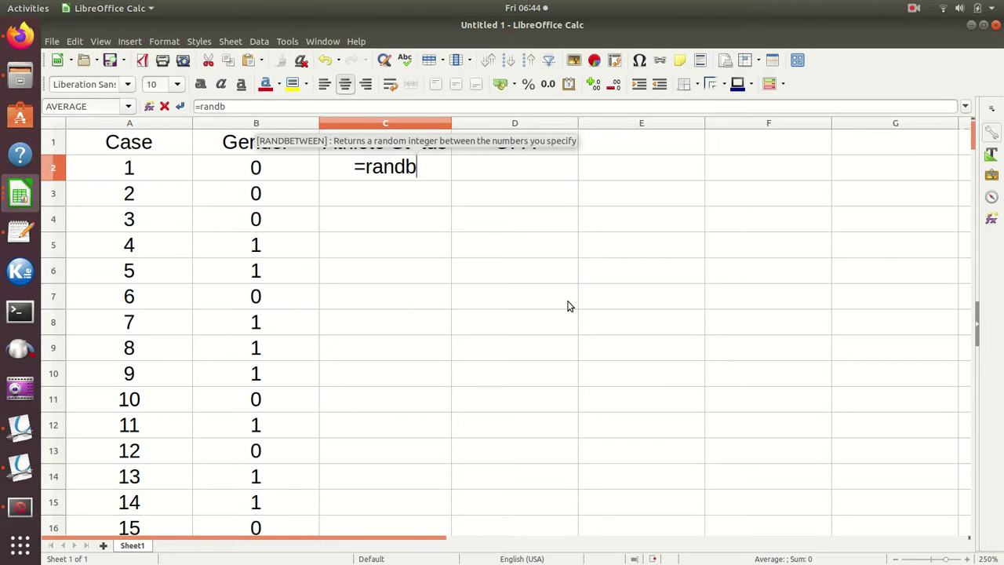
type("tween")
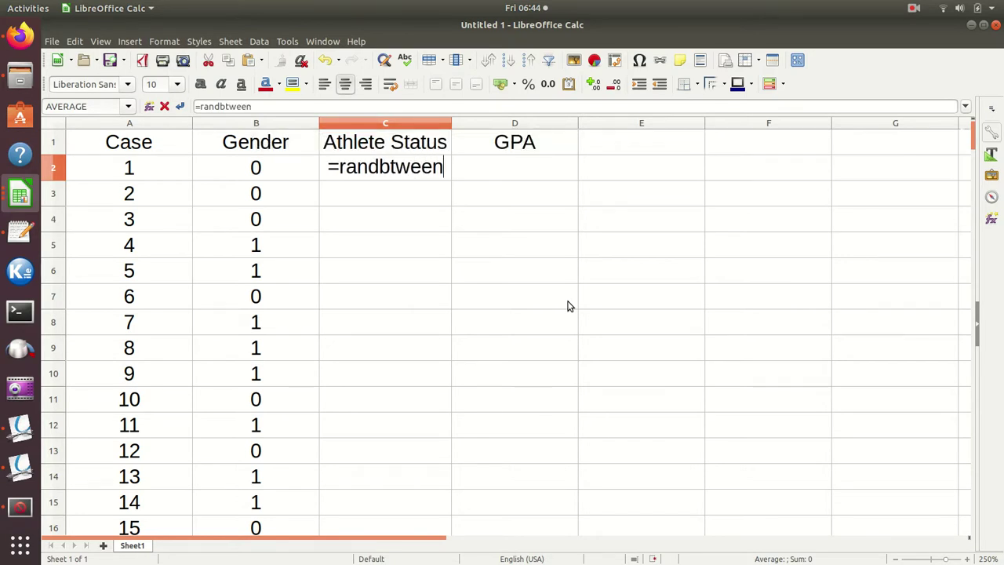
type("(")
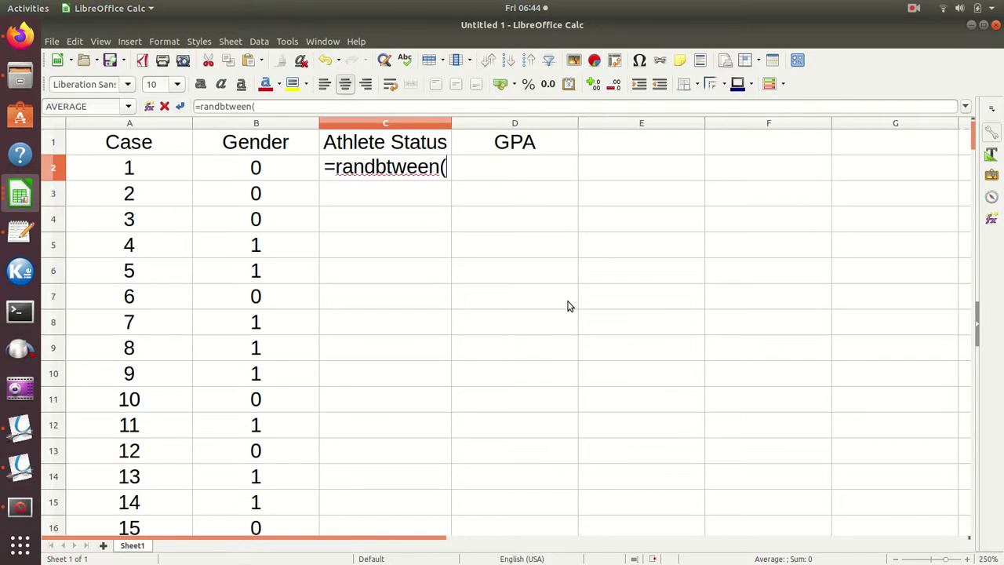
type("0,1)")
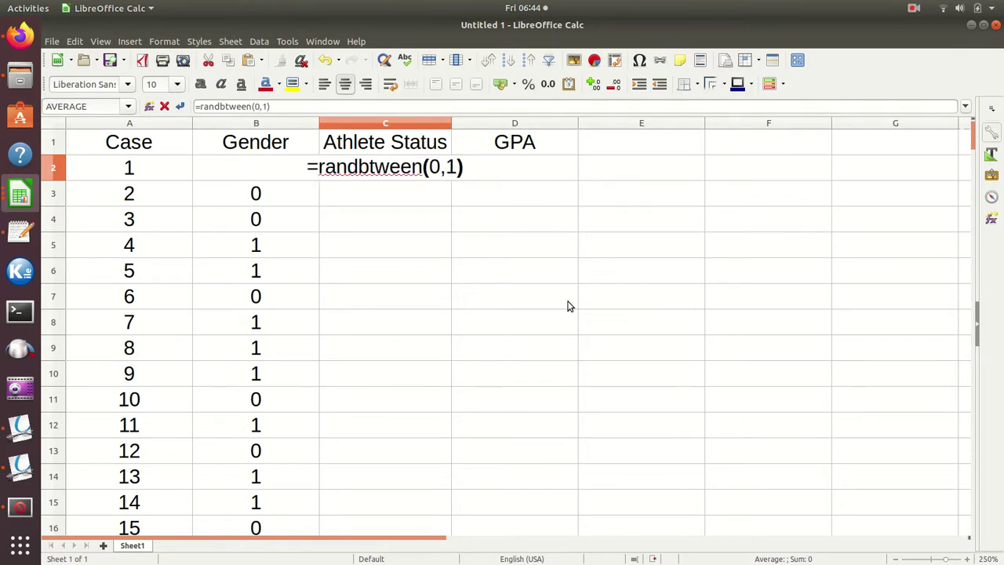
key("Return")
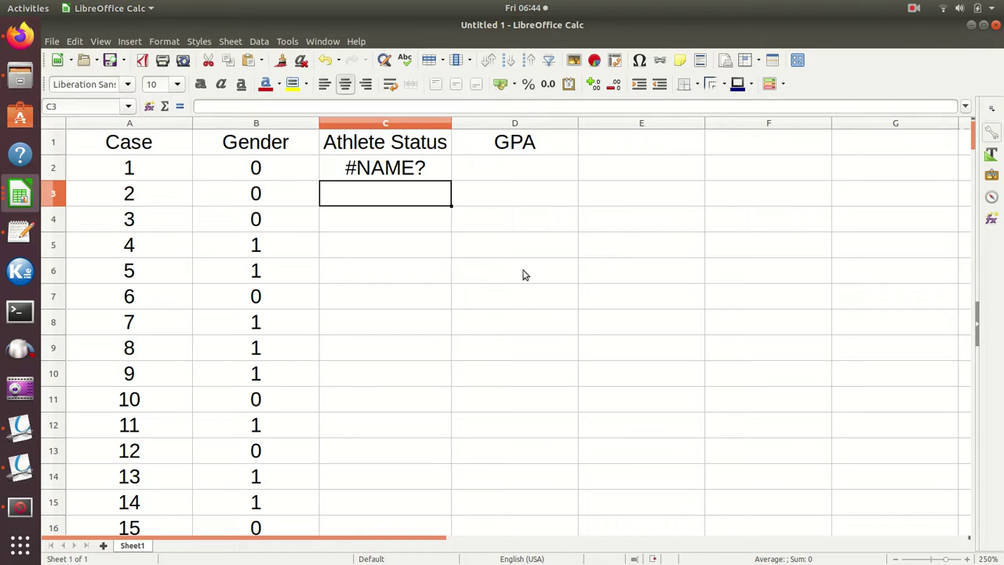
double_click(409, 175)
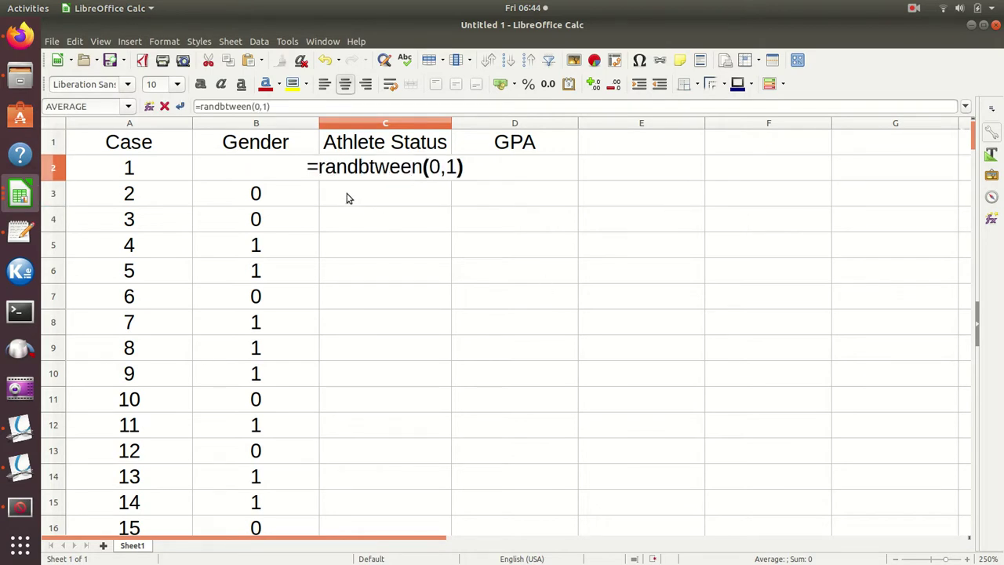
left_click(372, 172)
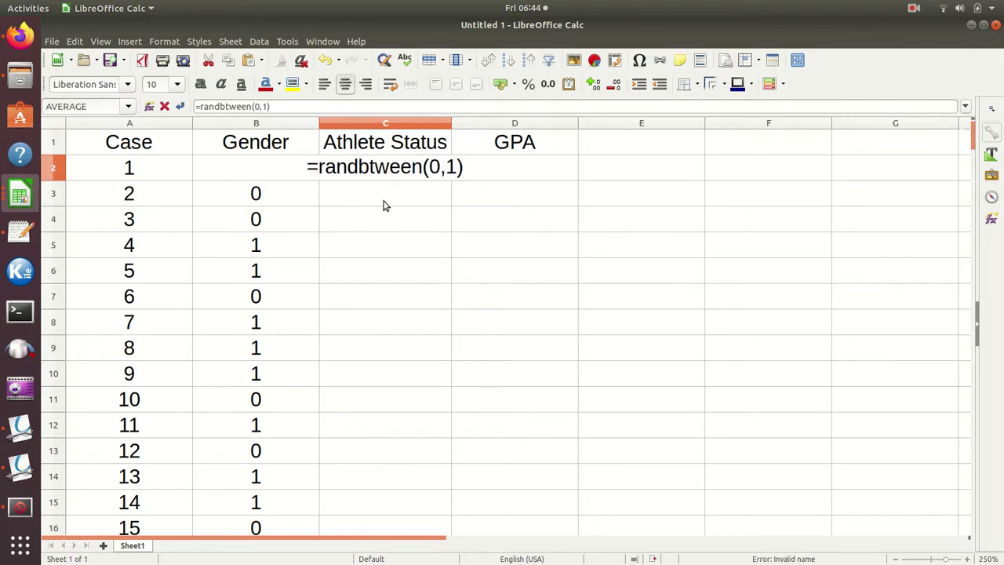
type("e")
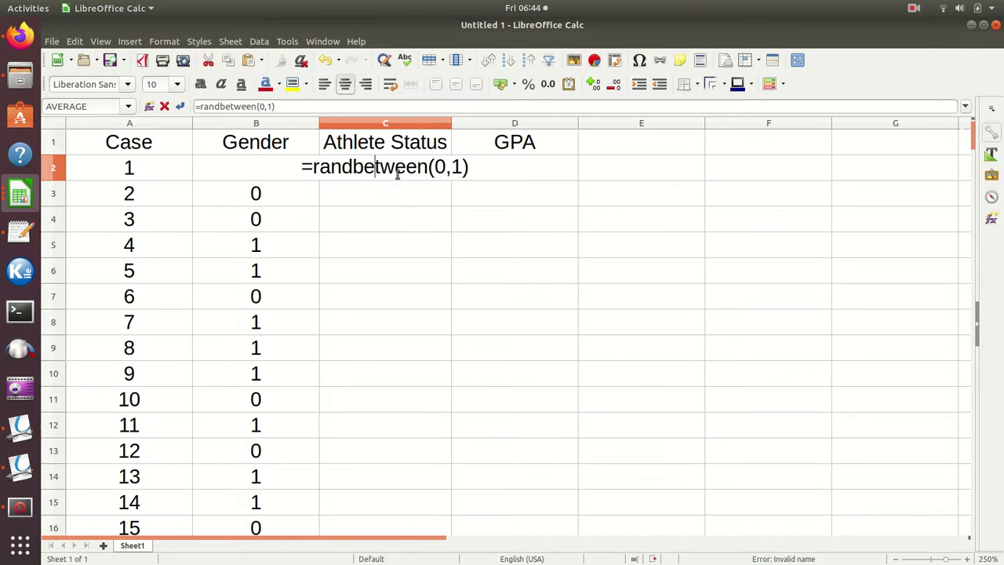
key("Return")
Step: Fill the Athlete Status formula from C2 down to C201 and check the generated values in the rows below
left_click(411, 179)
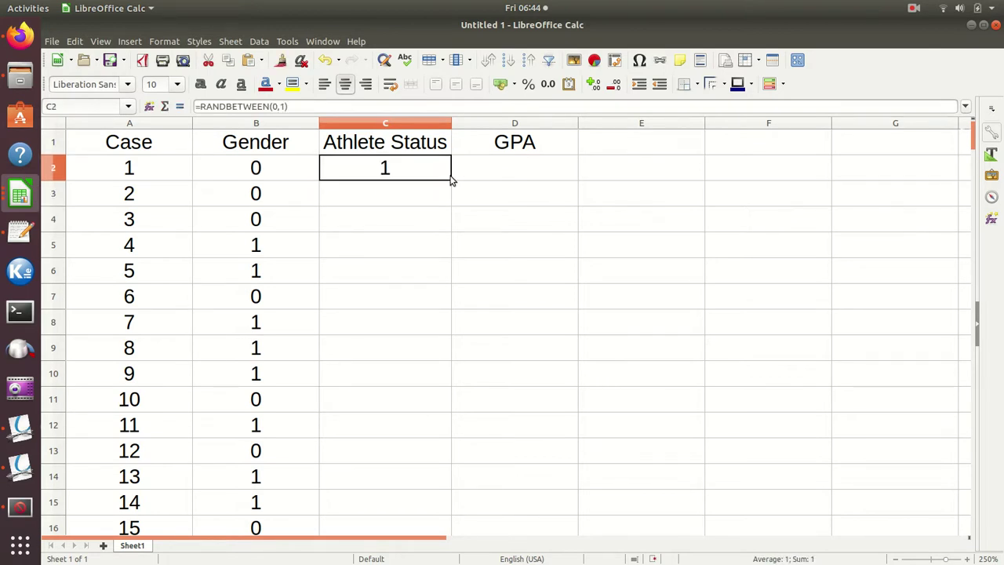
double_click(452, 179)
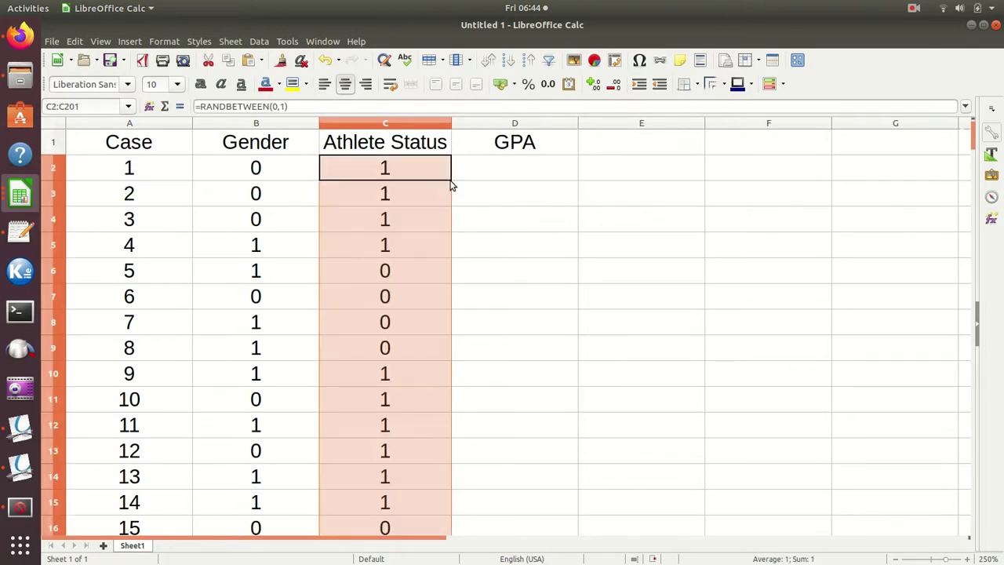
left_click(482, 319)
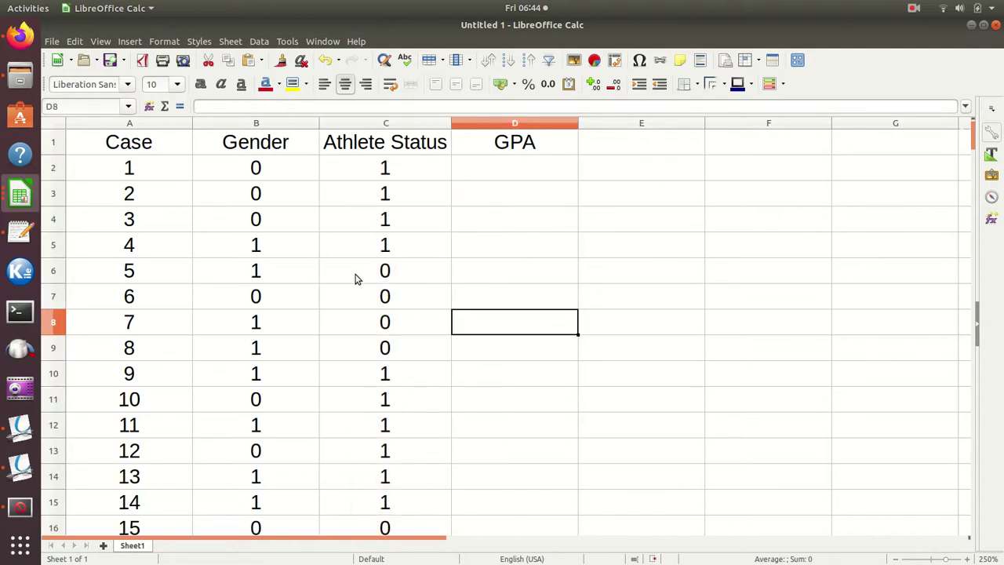
scroll(361, 290, "down", 9)
scroll(376, 312, "down", 10)
scroll(380, 314, "up", 15)
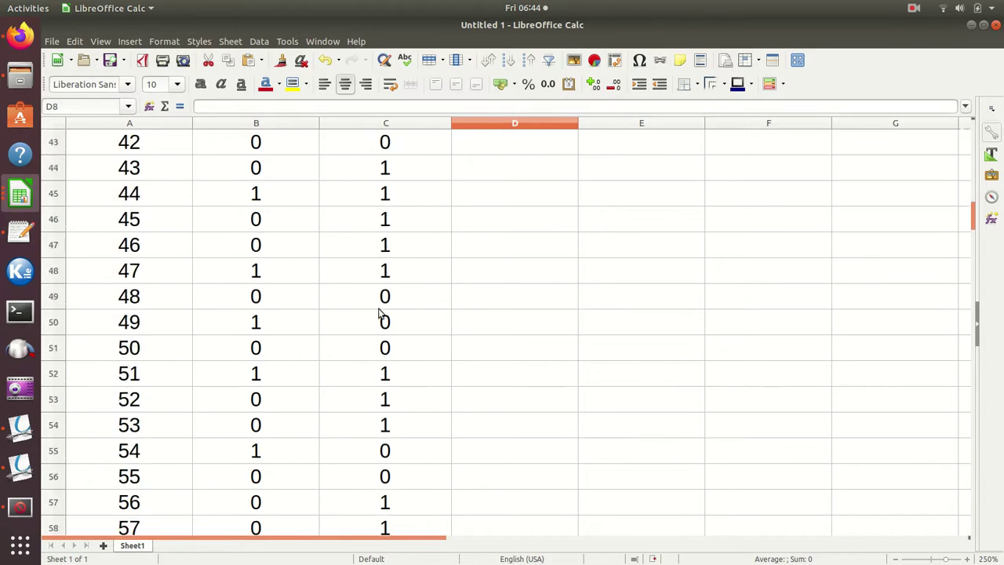
scroll(379, 314, "up", 4)
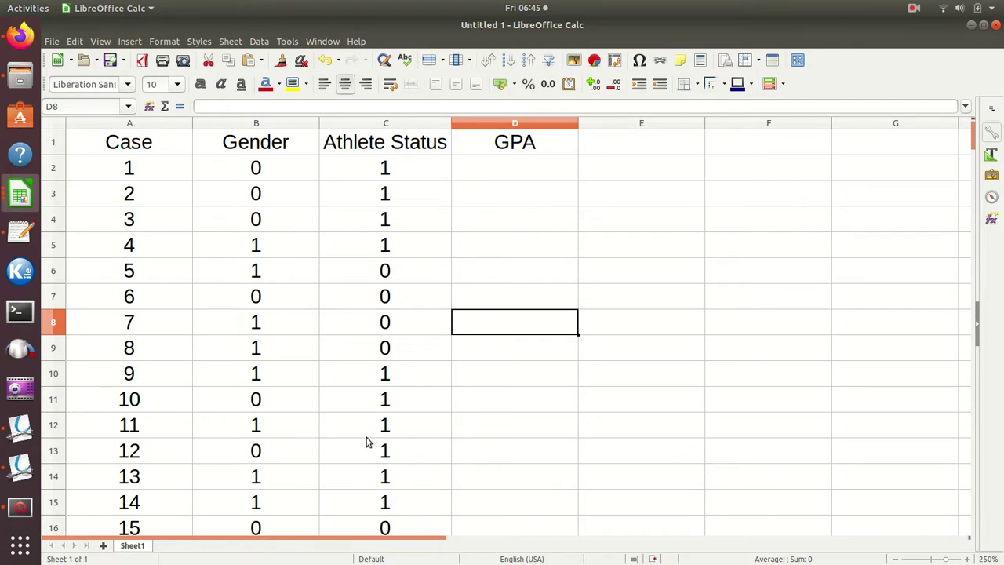
Step: Enter the formula =3 in cell D2 as the base GPA for case 1
left_click(505, 177)
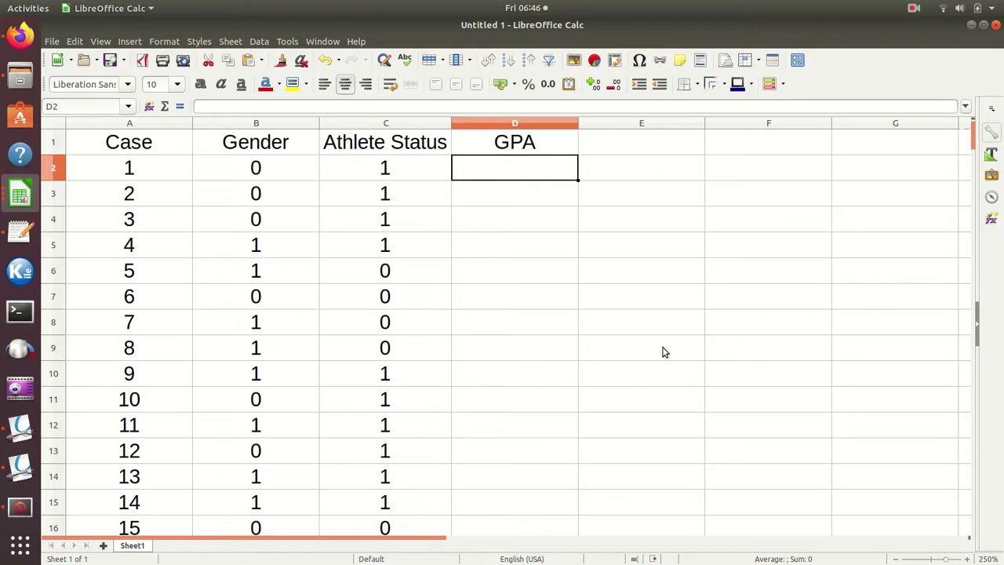
type("=3")
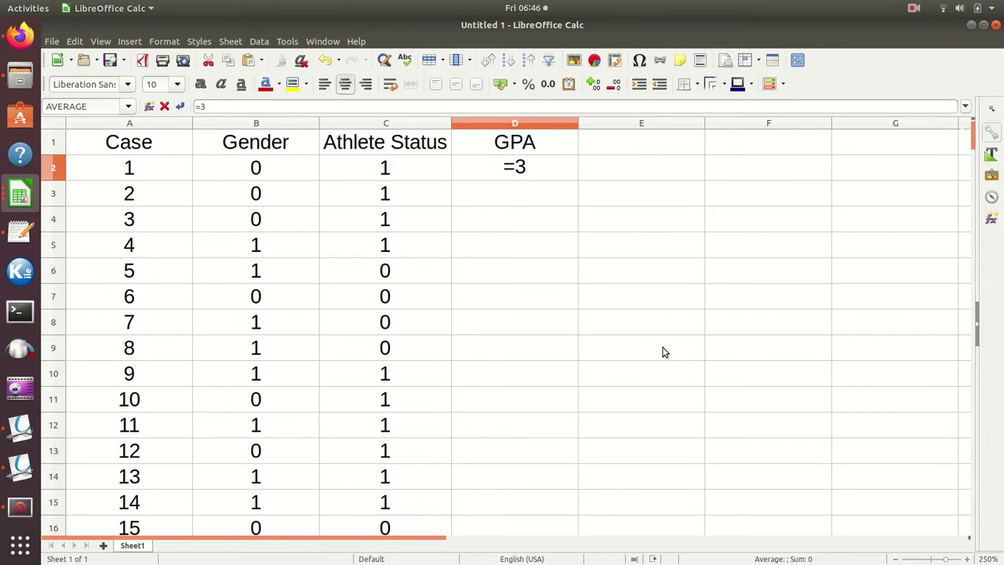
key("Return")
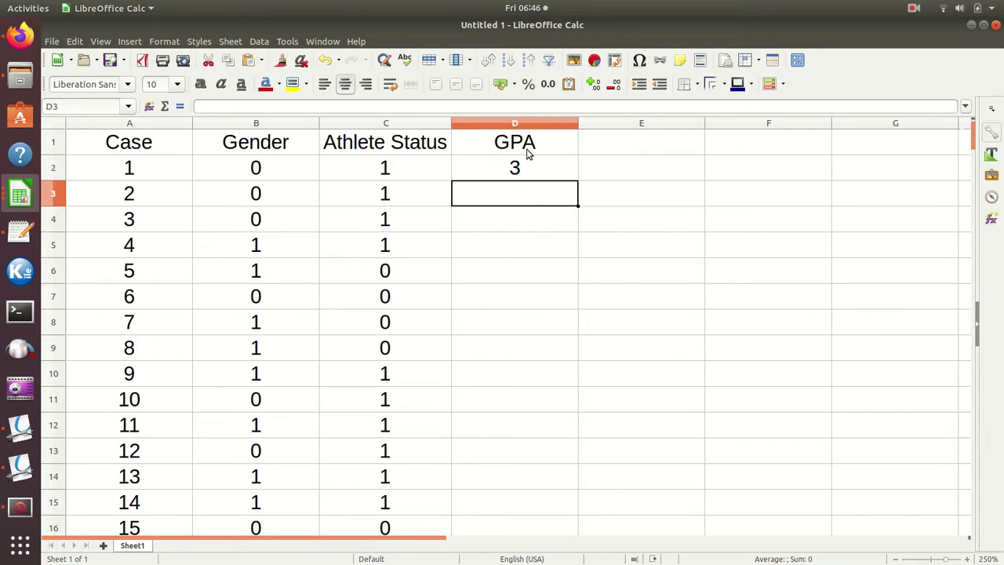
Step: Extend the GPA formula in D2 with the Gender effect so it reads =3+0.1*B2, and reselect D2
left_click(532, 172)
double_click(532, 172)
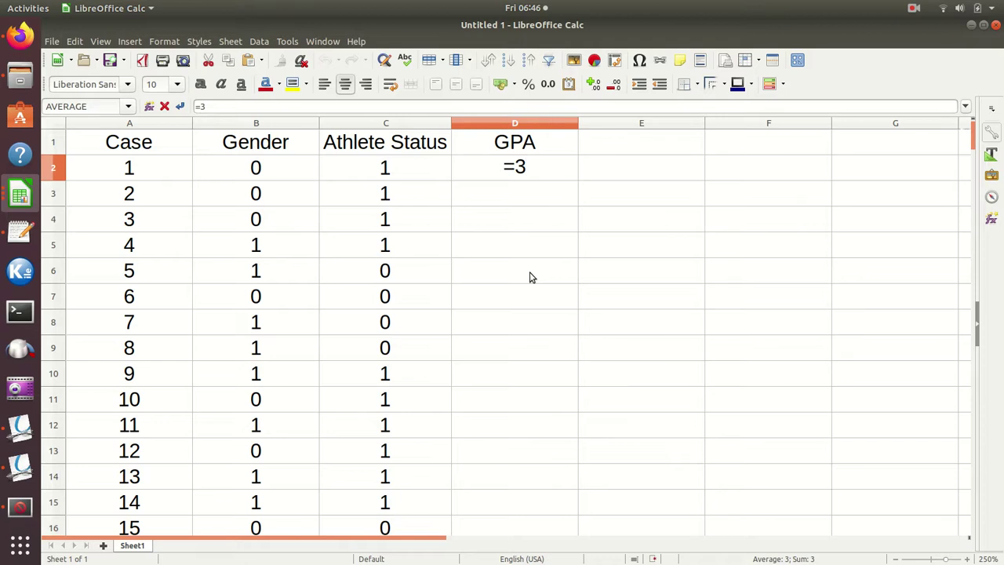
type("+0.1")
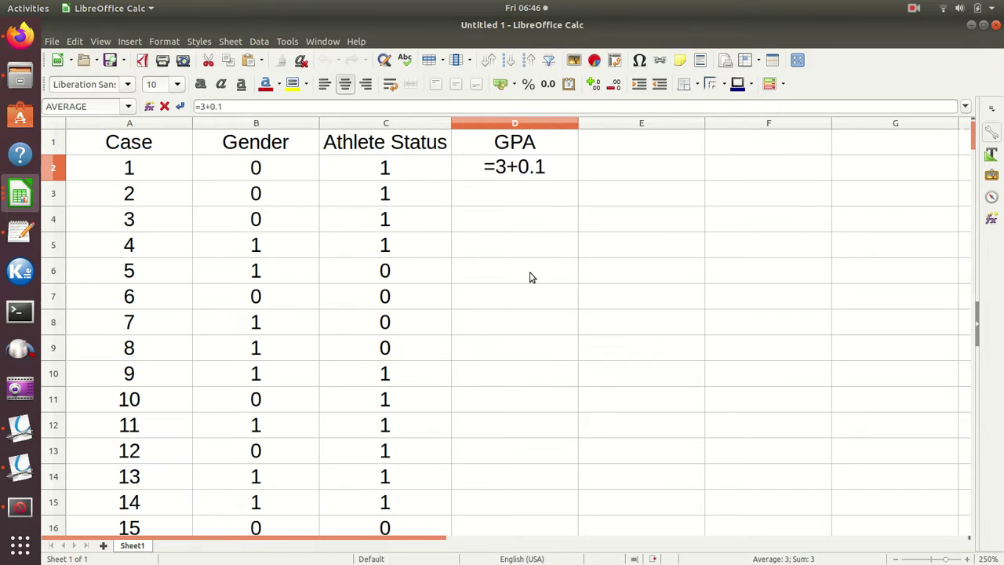
left_click(270, 170)
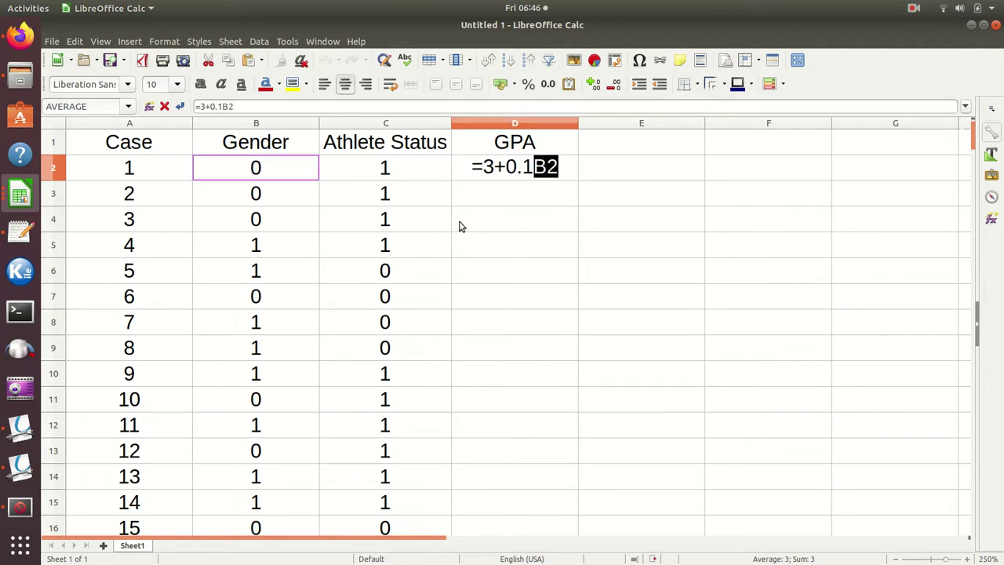
key("BackSpace")
key("BackSpace")
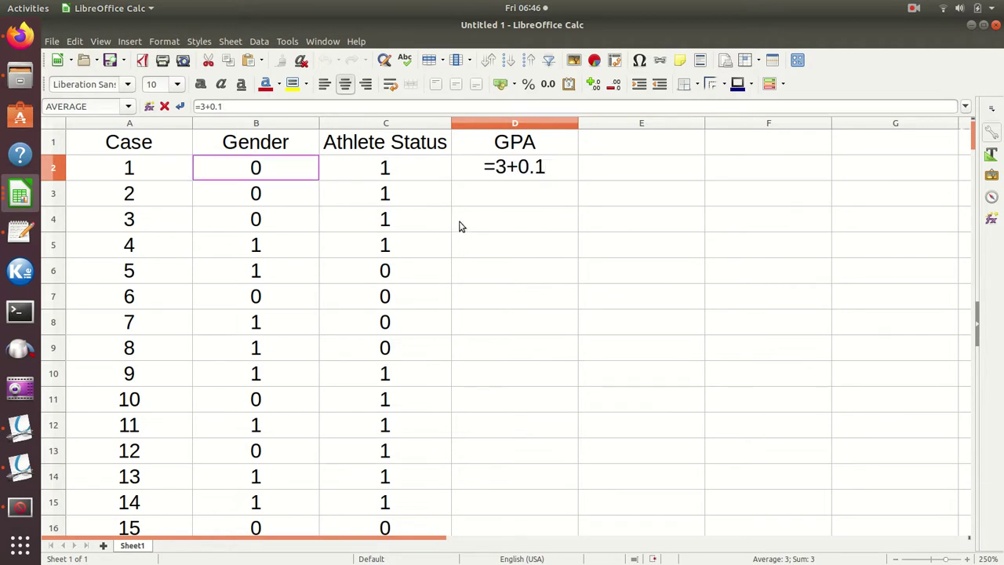
type("*")
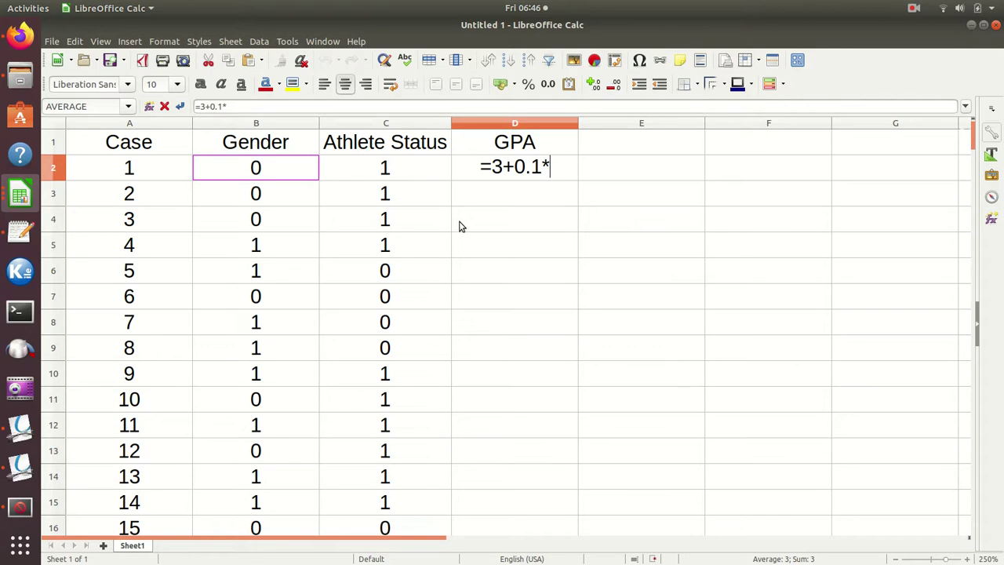
left_click(287, 174)
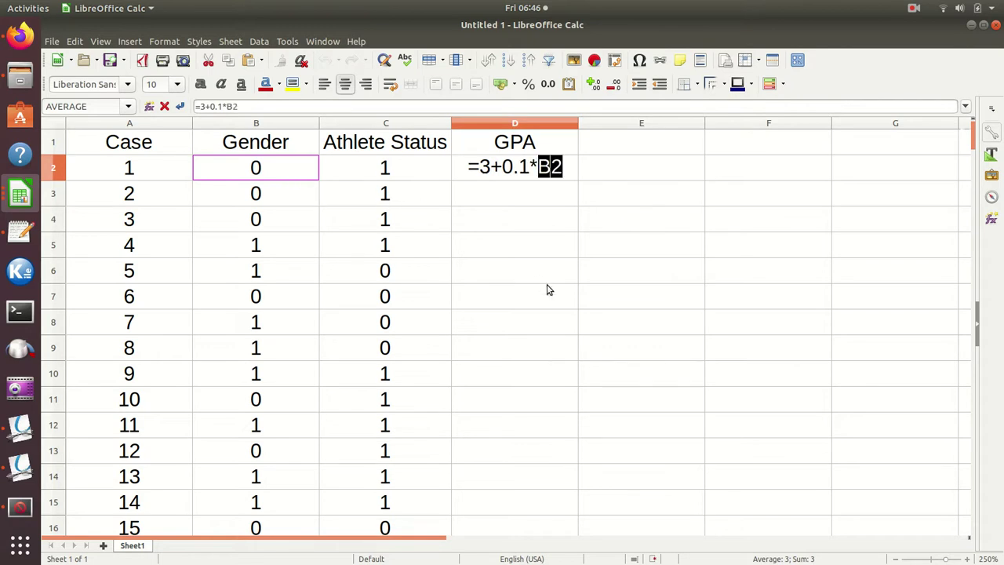
key("Return")
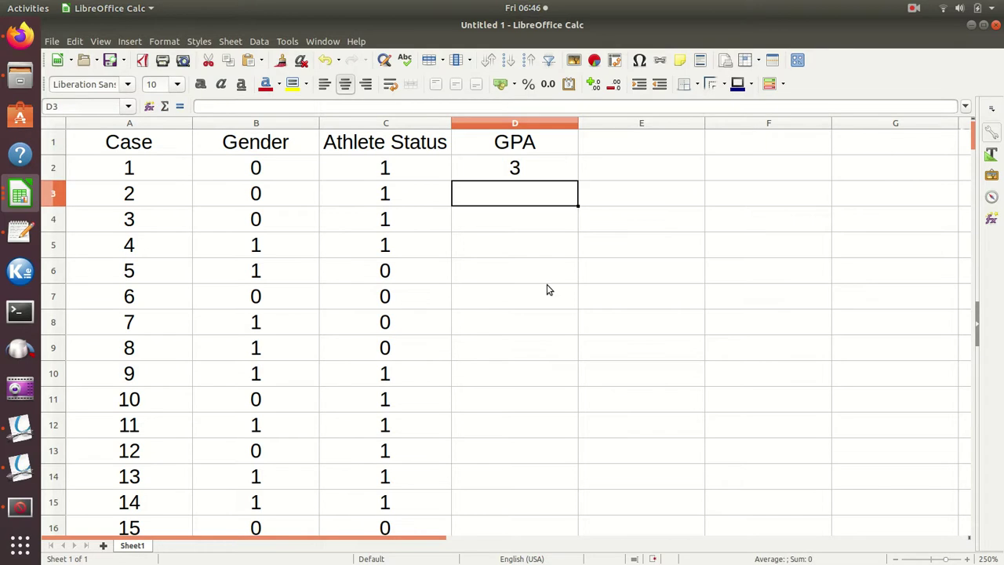
left_click(542, 177)
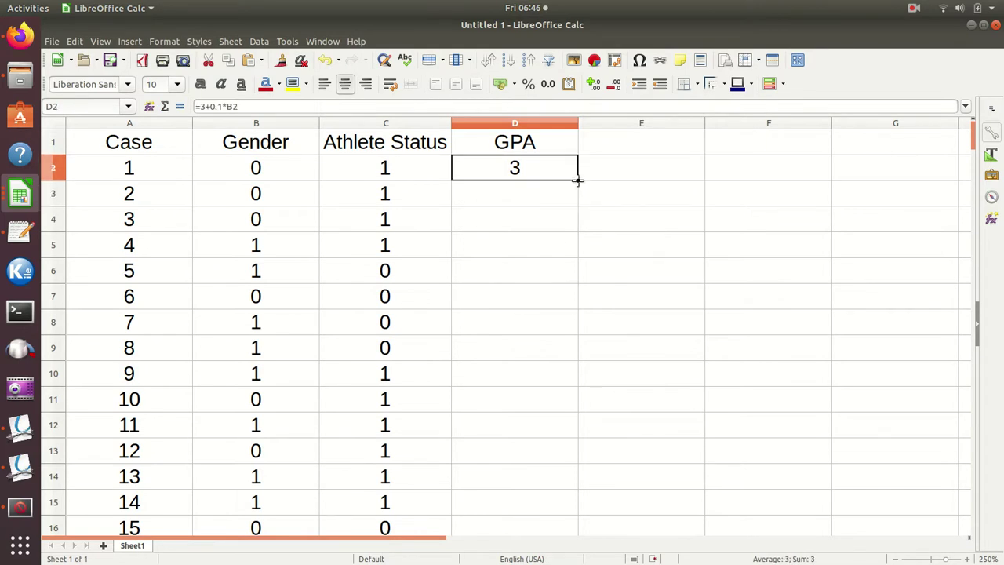
Step: Test the Gender-based GPA formula by filling it from D2 down to D5, inspect case 4, and clear D3:D5
left_click_drag(577, 181, 561, 253)
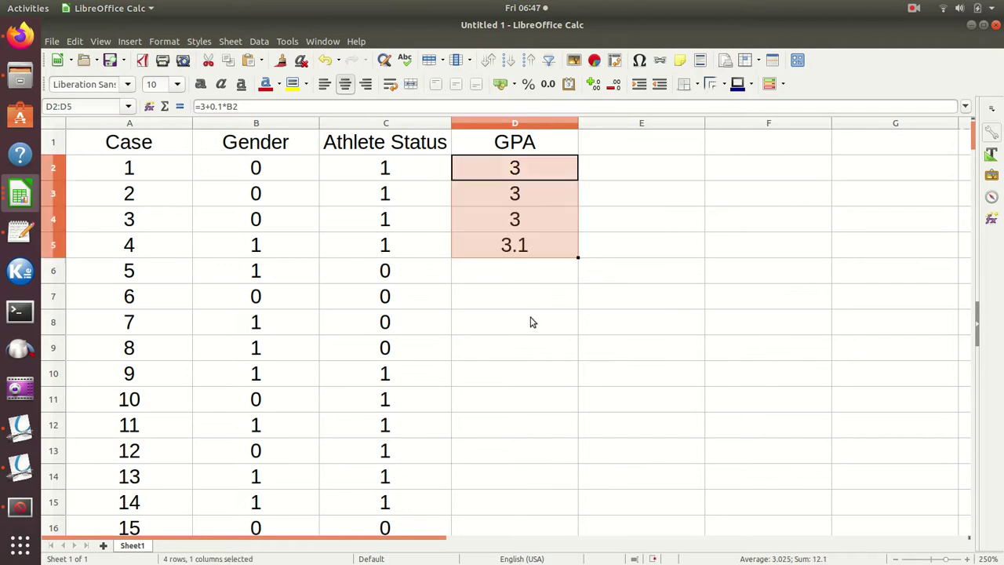
left_click(256, 251)
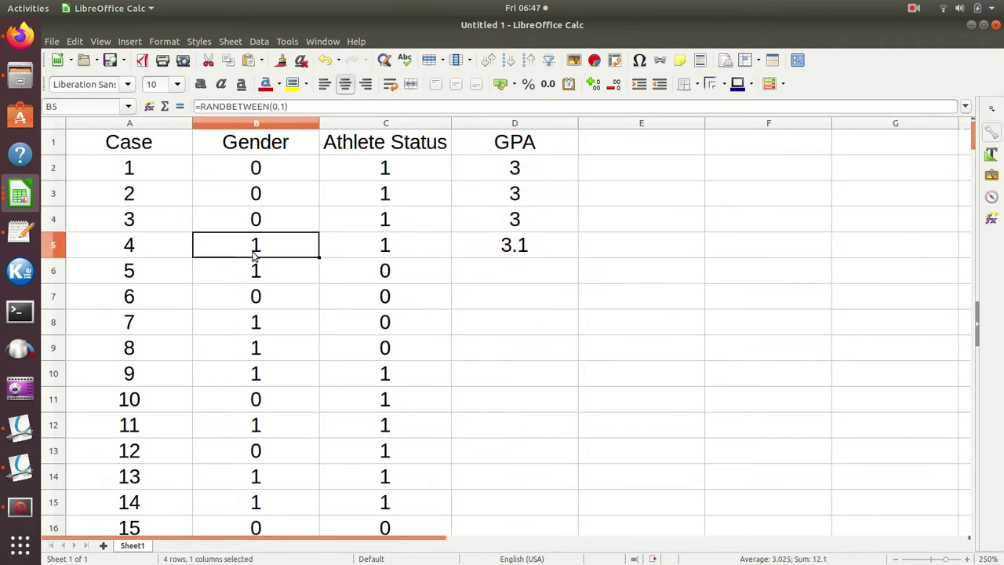
left_click(499, 251)
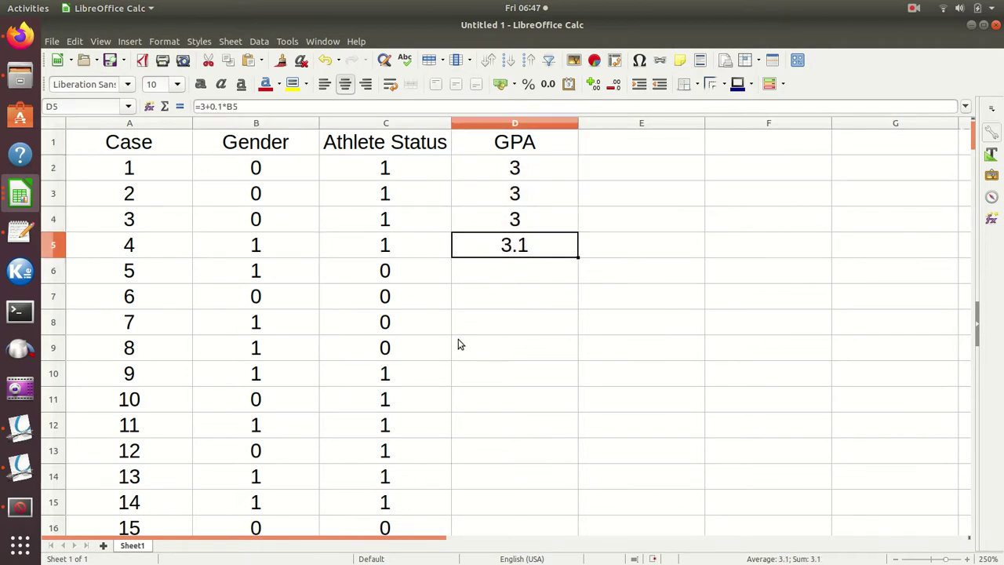
left_click_drag(540, 202, 539, 244)
key("Delete")
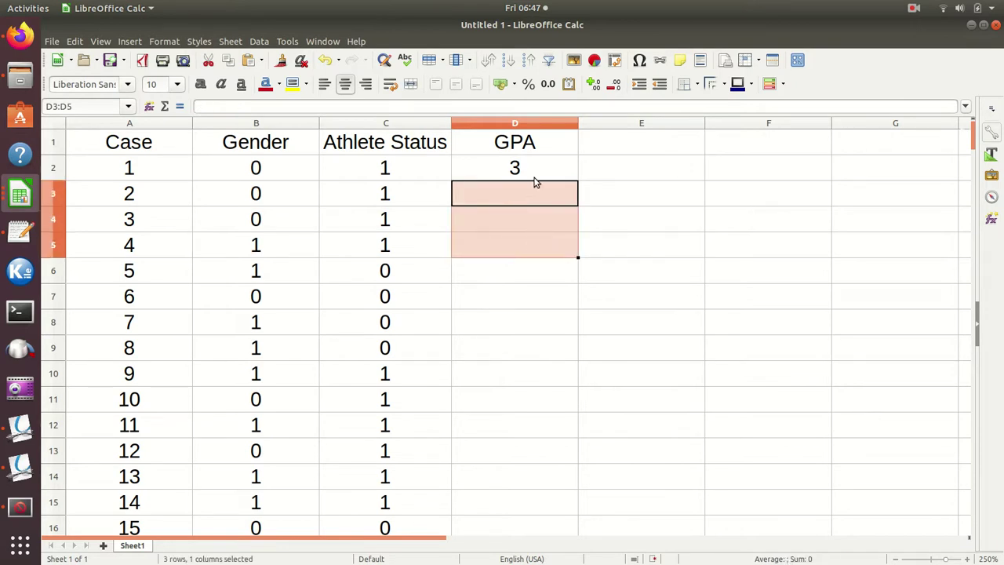
Step: Add the Athlete Status effect to D2 so the GPA formula reads =3+0.1*B2+0.1*C2, and fill it down a few rows as a test
left_click(538, 175)
double_click(538, 174)
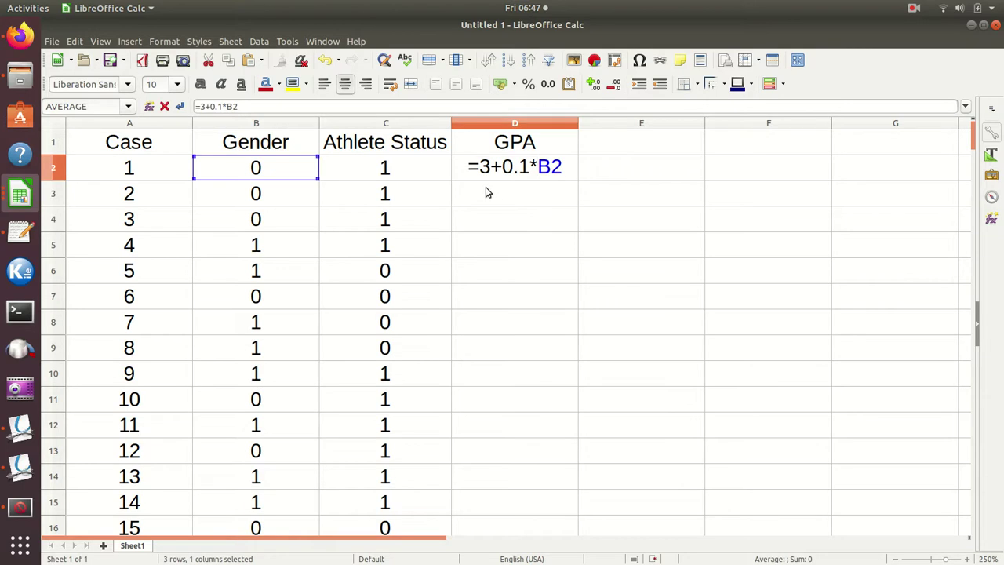
left_click(567, 168)
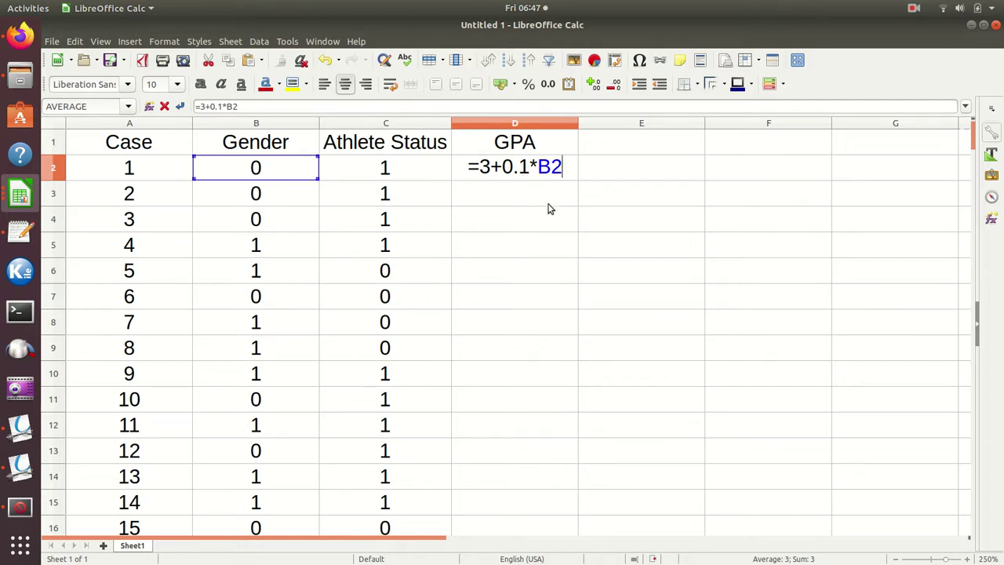
type("+")
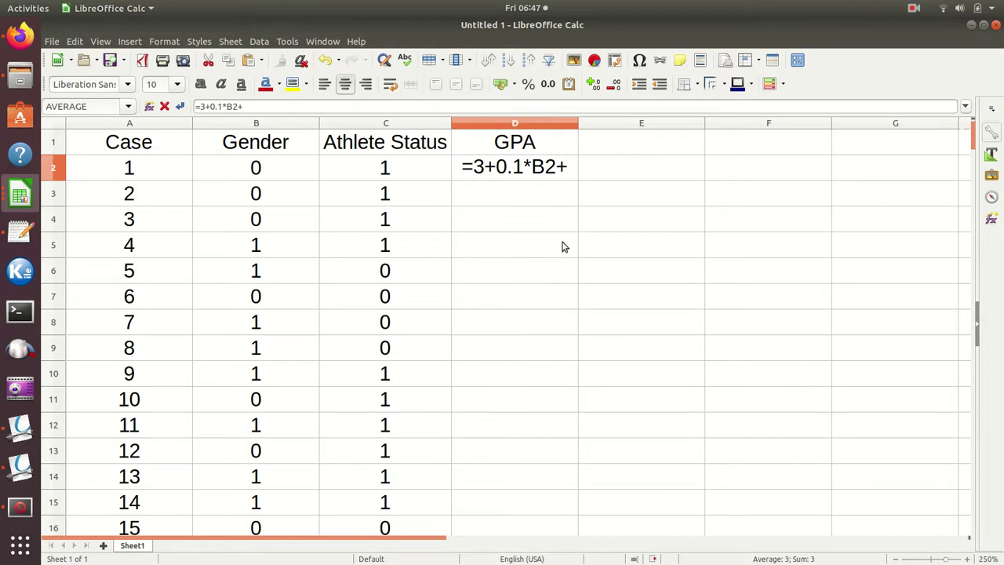
type("0.1*")
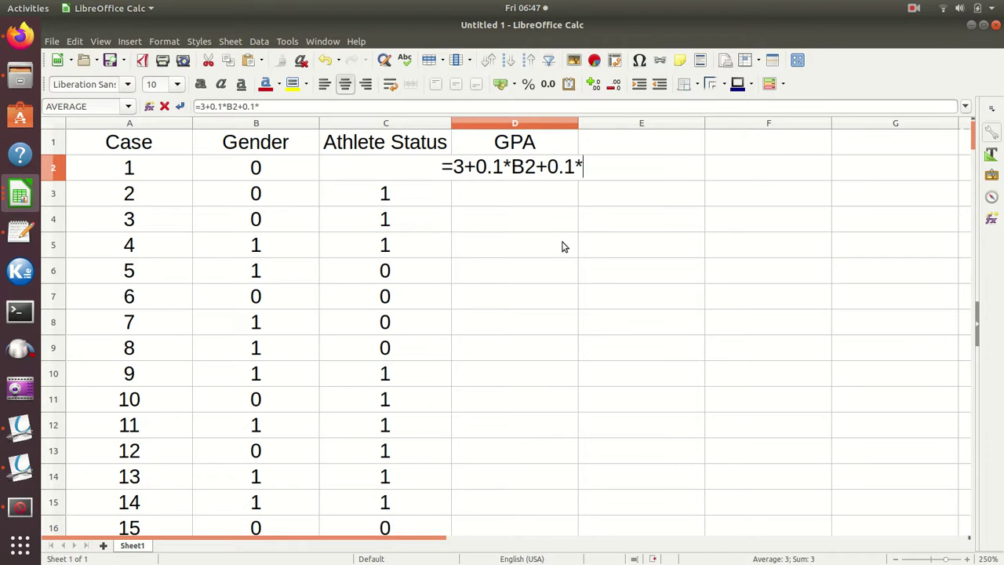
left_click(374, 172)
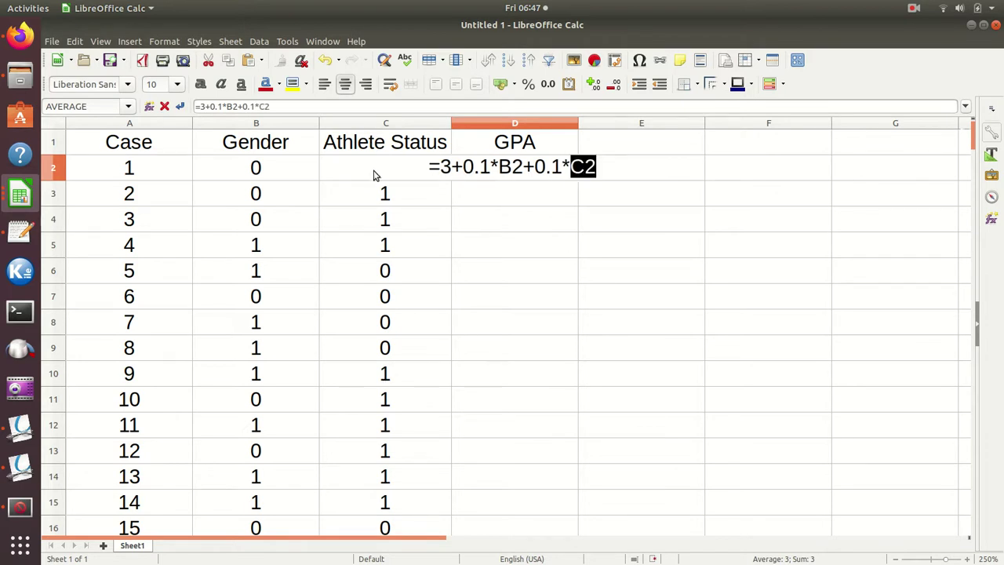
key("Return")
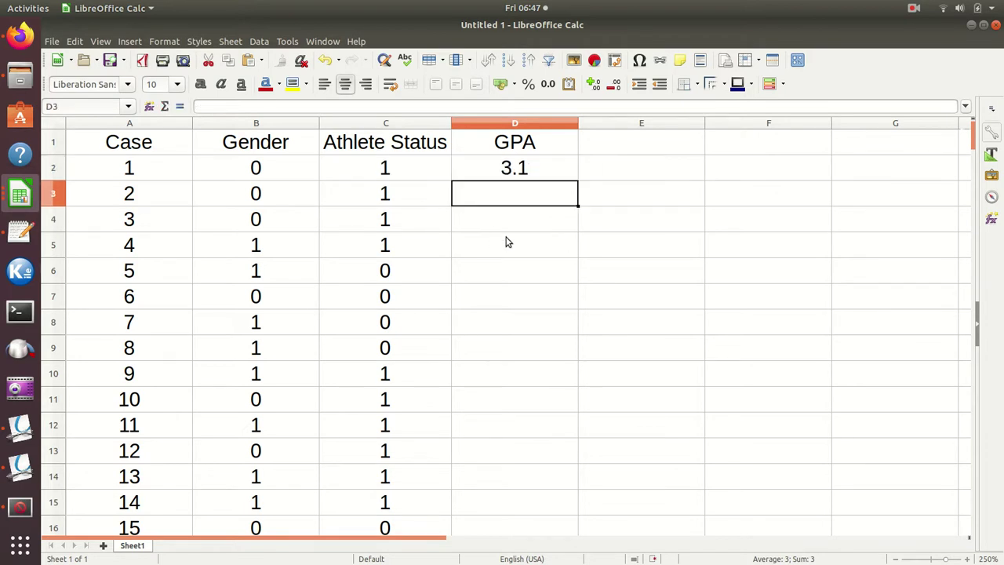
left_click(540, 174)
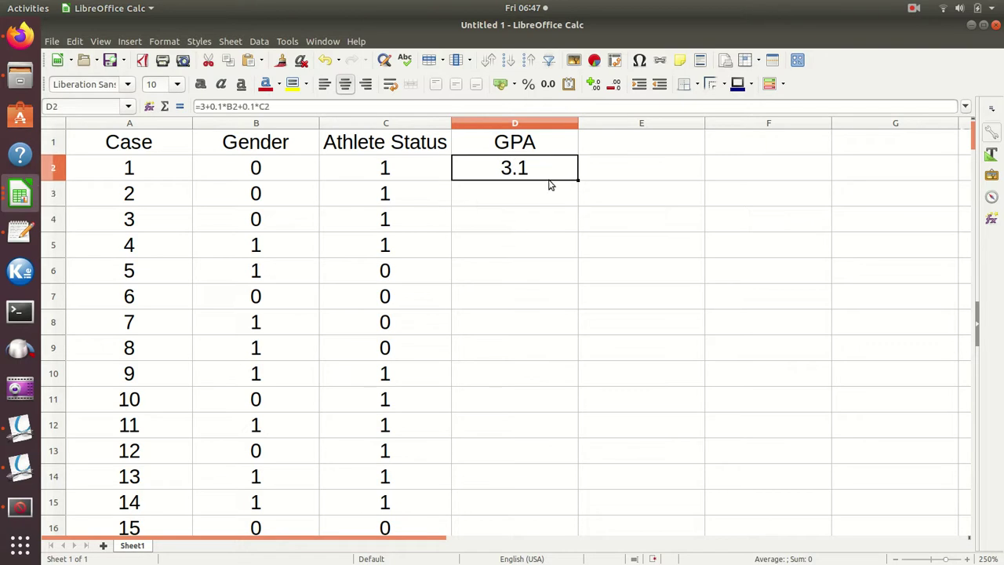
left_click_drag(579, 180, 567, 280)
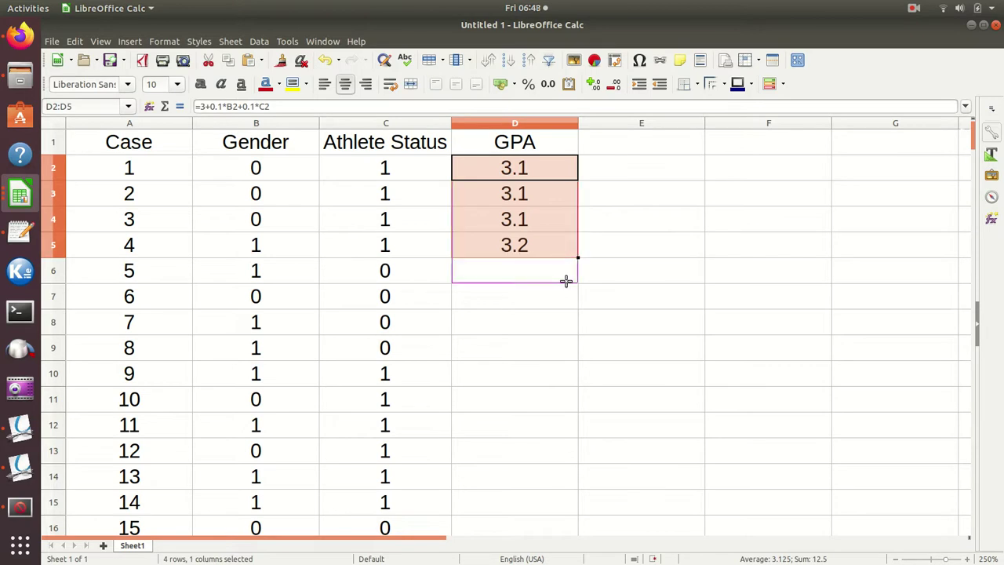
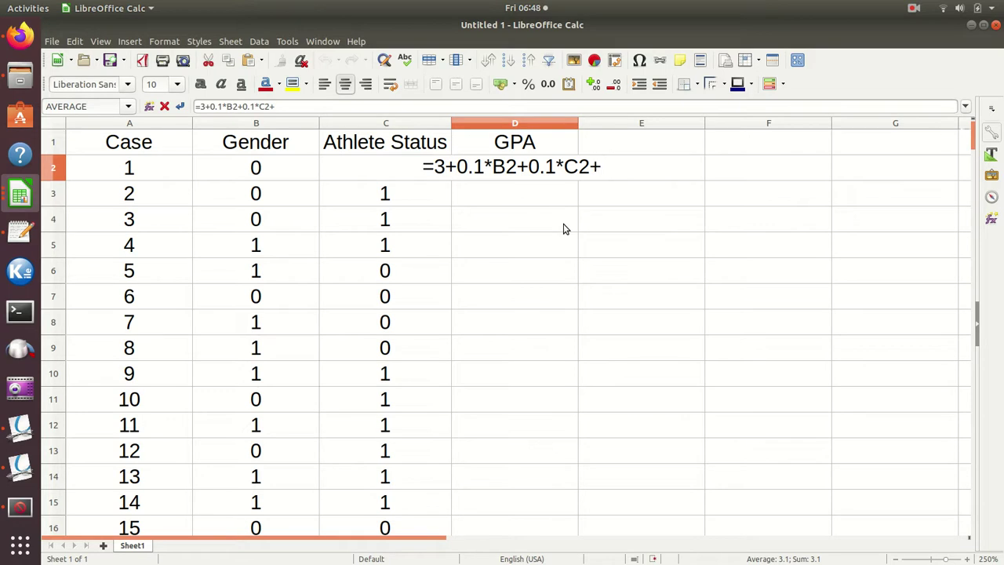
Step: Add a random component to the GPA formula in D2 so it reads =3+0.1*B2+0.1*C2+0.8*RAND()
type("0.8")
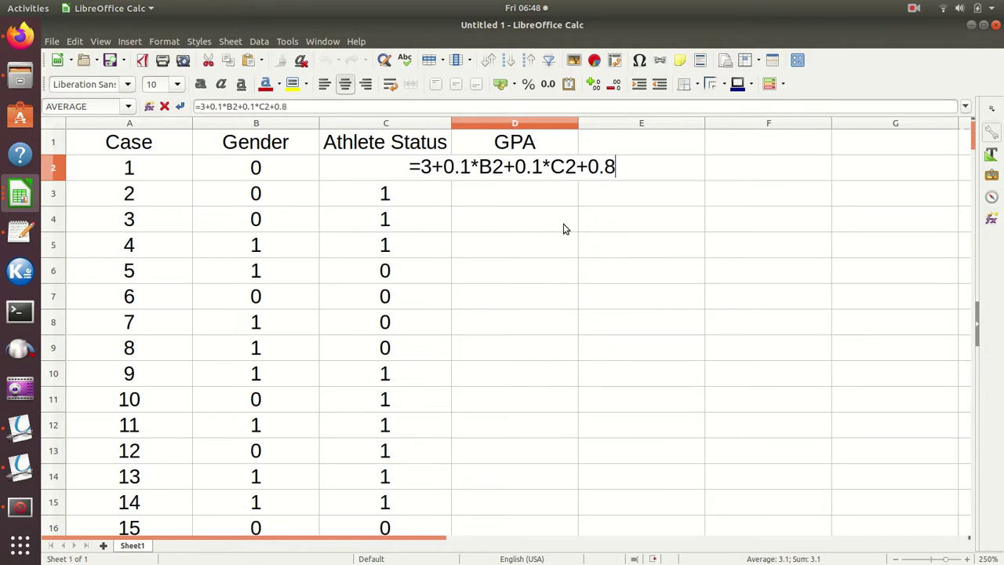
type("*r")
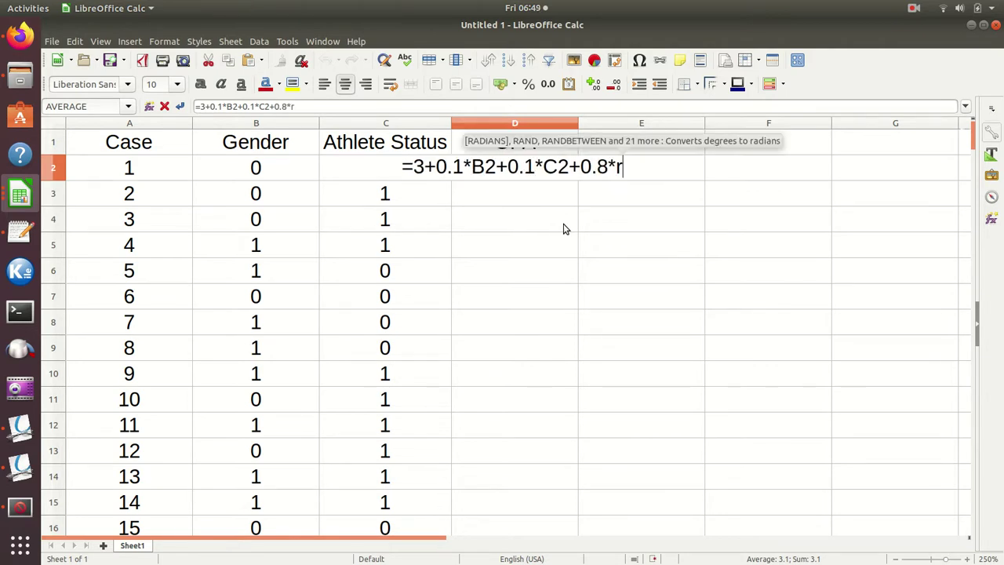
type("and()")
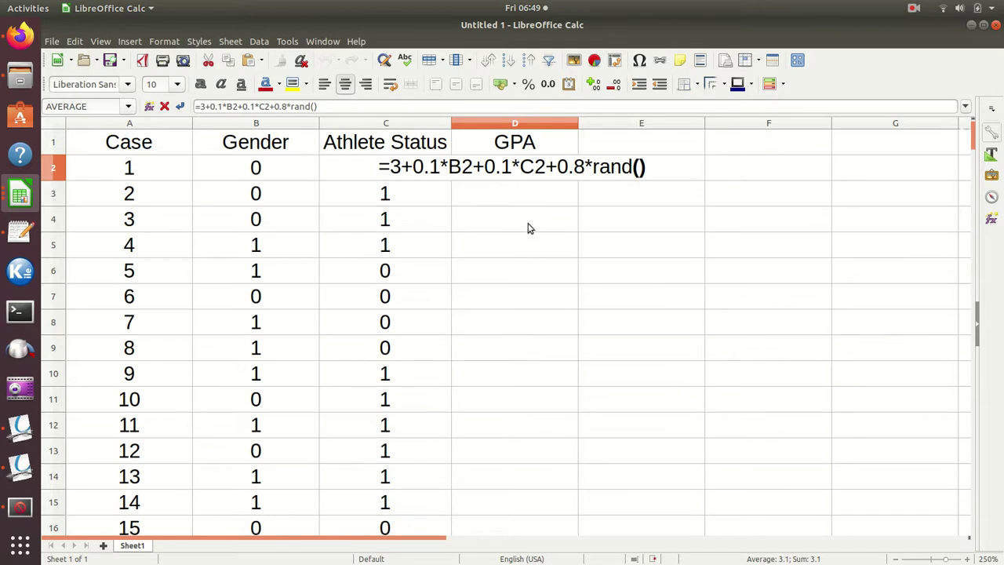
key("Return")
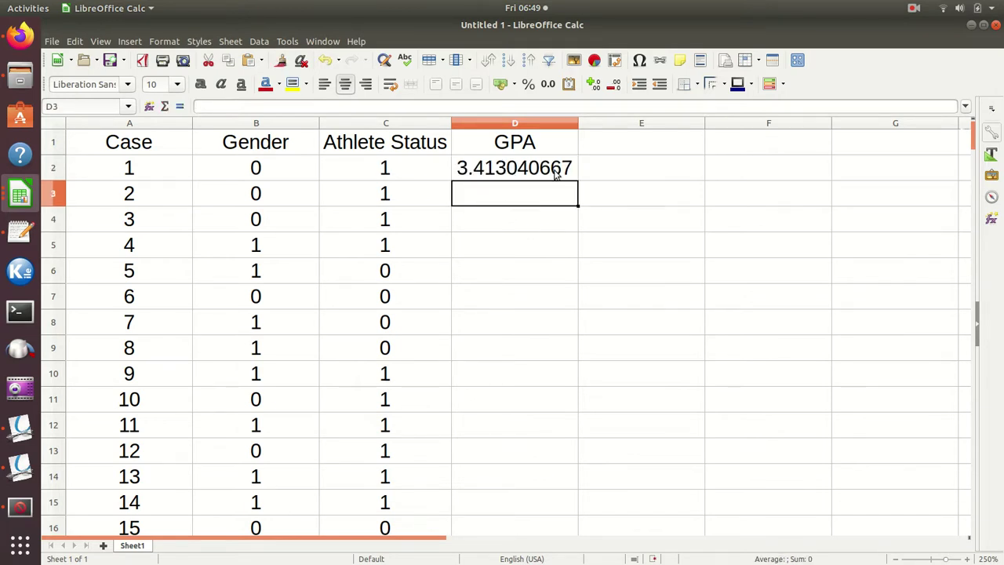
Step: Test the randomized GPA formula by filling it from D2 down to D6, and clear D3:D6
left_click(557, 175)
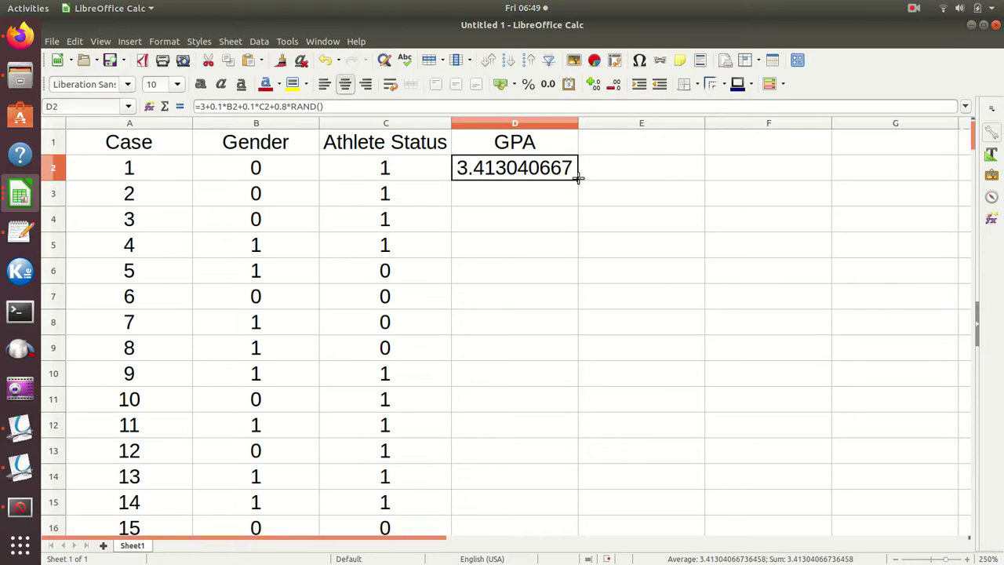
left_click_drag(578, 179, 575, 206)
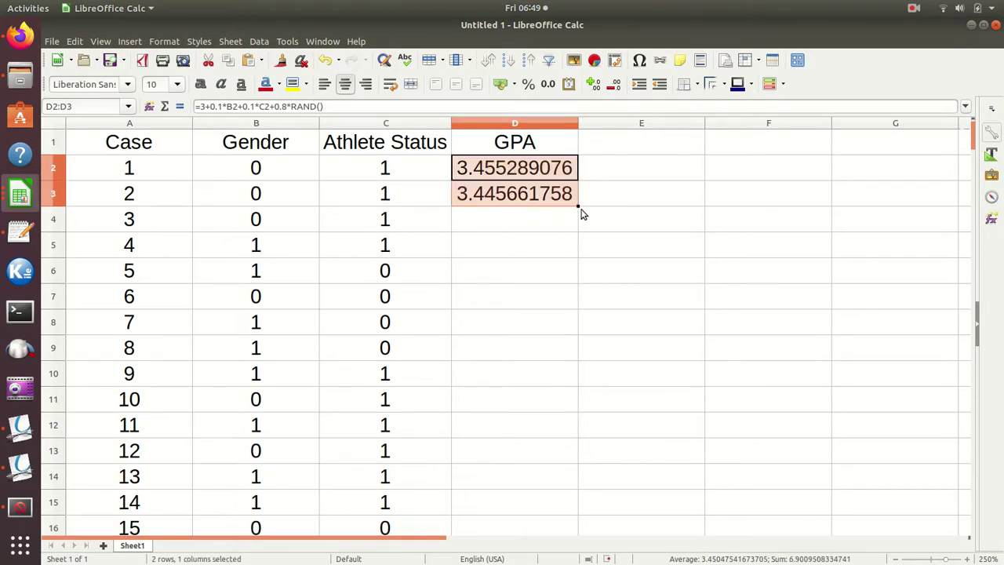
left_click_drag(577, 206, 575, 280)
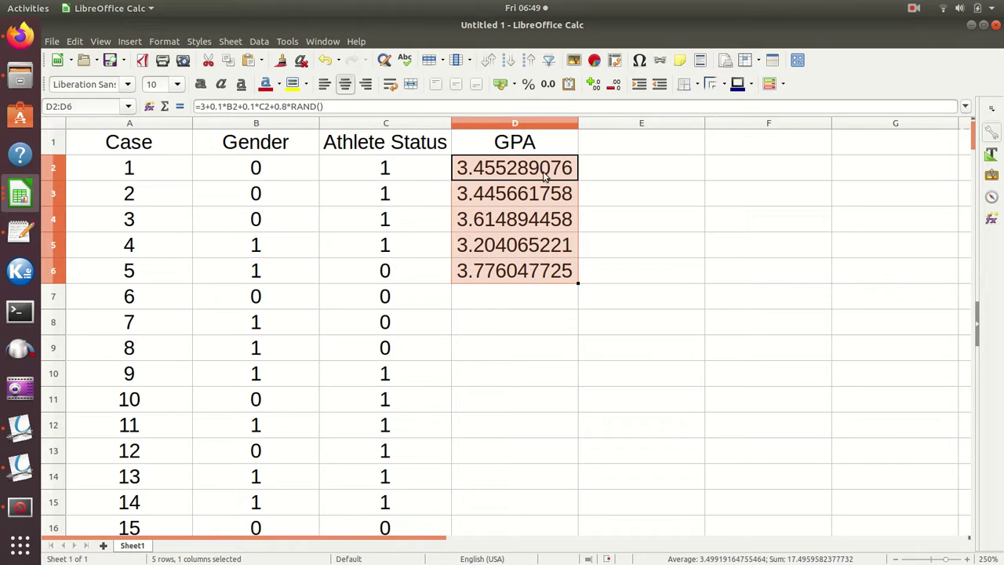
left_click_drag(546, 192, 537, 265)
key("Delete")
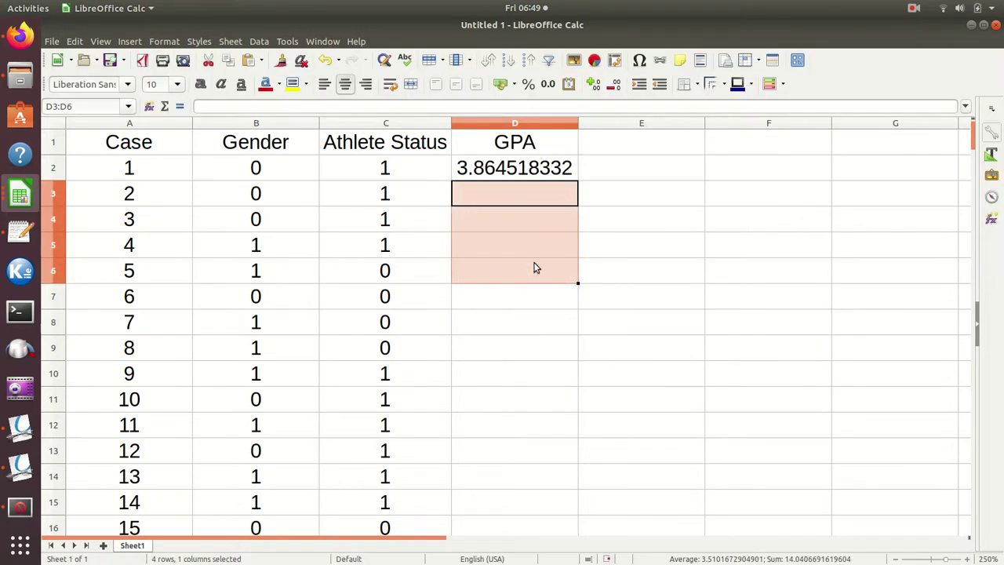
Step: Change the multiplier of RAND() in the D2 GPA formula to 1.6
double_click(540, 178)
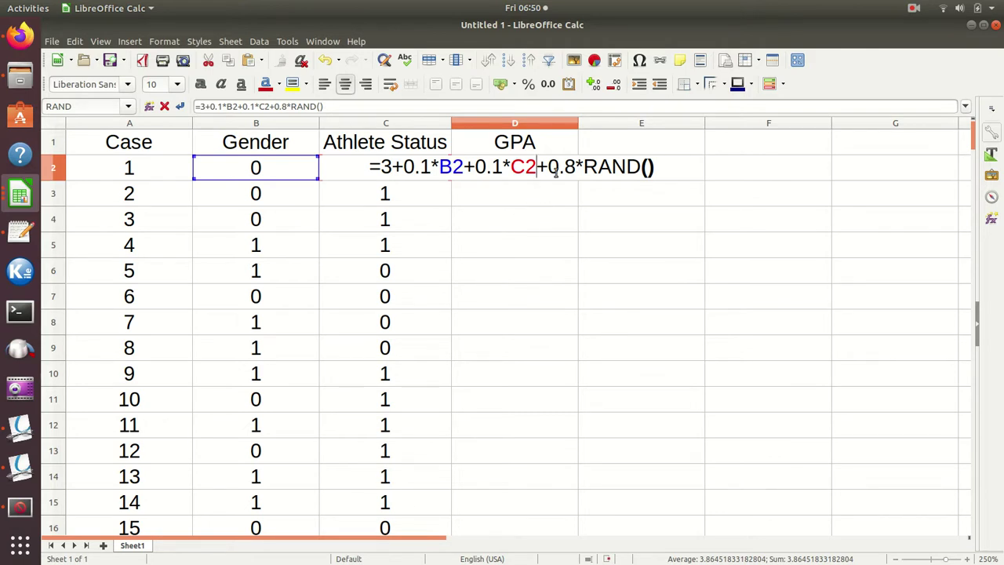
left_click_drag(548, 167, 576, 167)
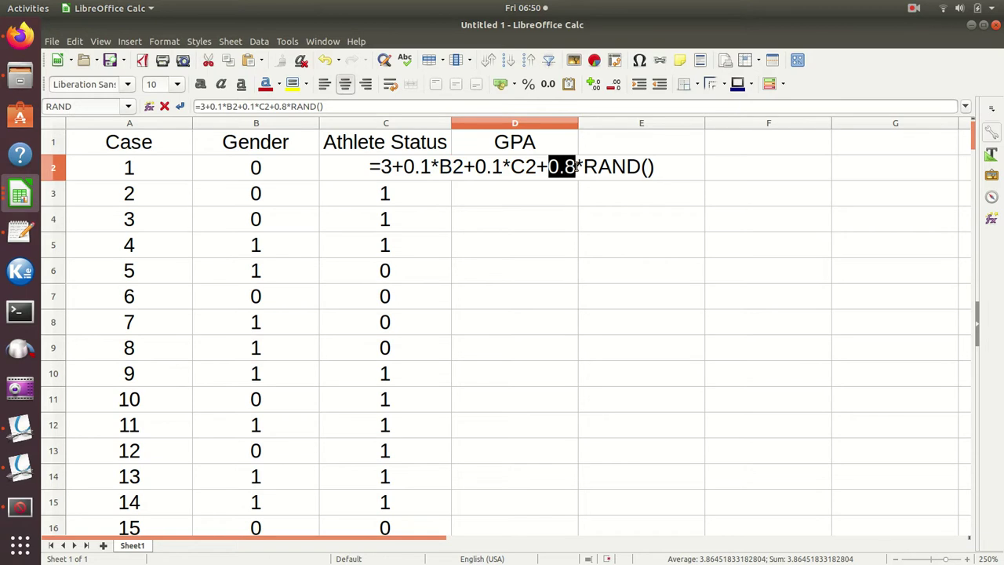
type("1.6")
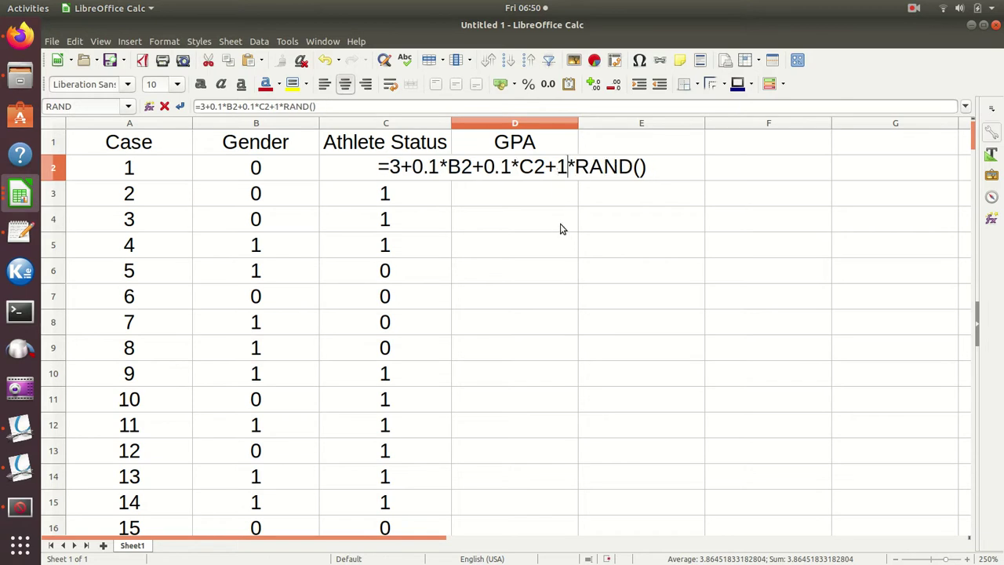
left_click(390, 171)
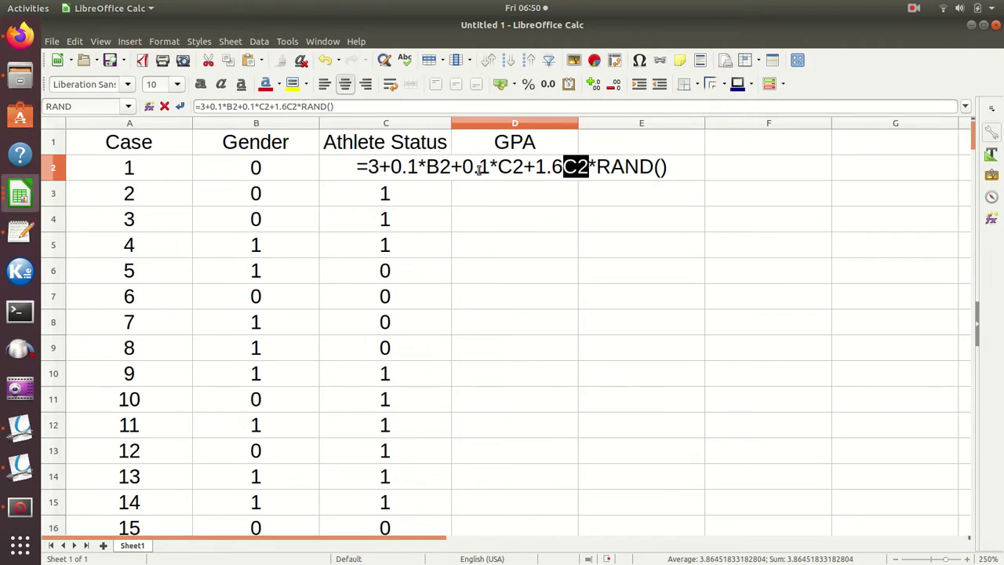
key("BackSpace")
key("BackSpace")
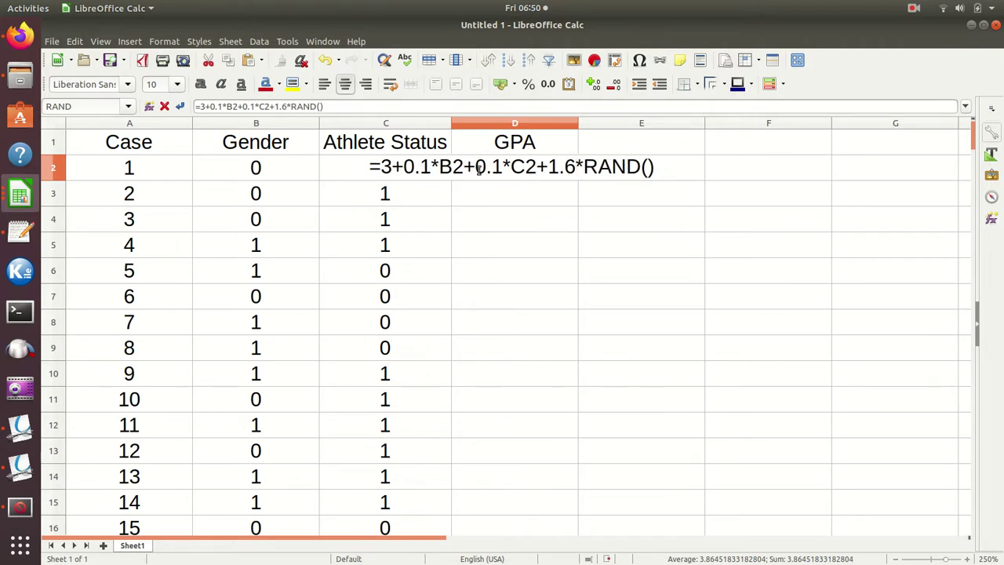
Step: Change the base constant in D2 to 2.2 and enter the formula as =2.2+0.1*B2+0.1*C2+1.6*RAND()
key("Left")
key("Left")
key("Left")
key("Left")
key("Left")
key("Left")
key("Left")
key("Left")
key("Left")
key("Left")
key("Left")
key("Left")
key("Left")
key("Left")
key("Left")
key("Left")
key("BackSpace")
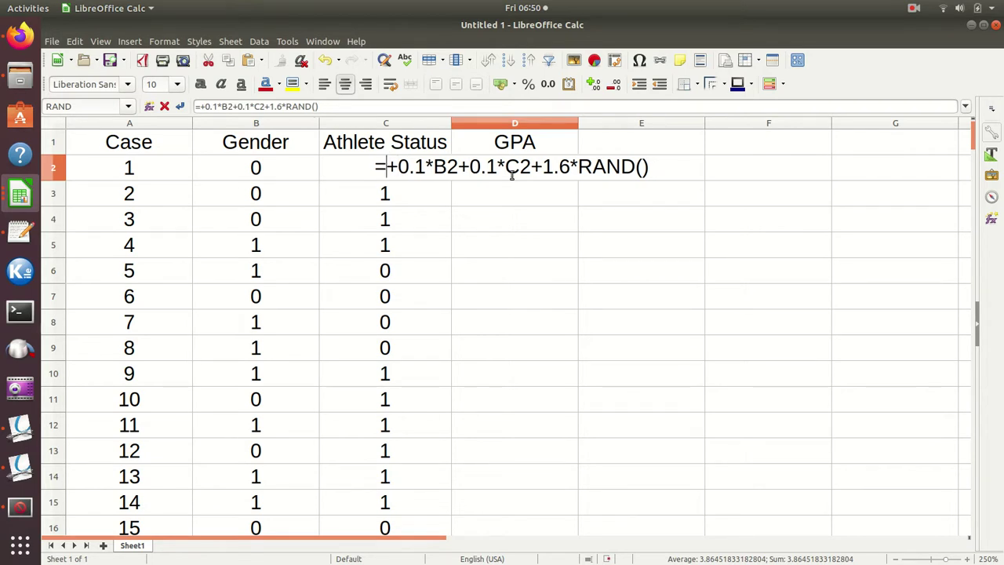
type("2.2")
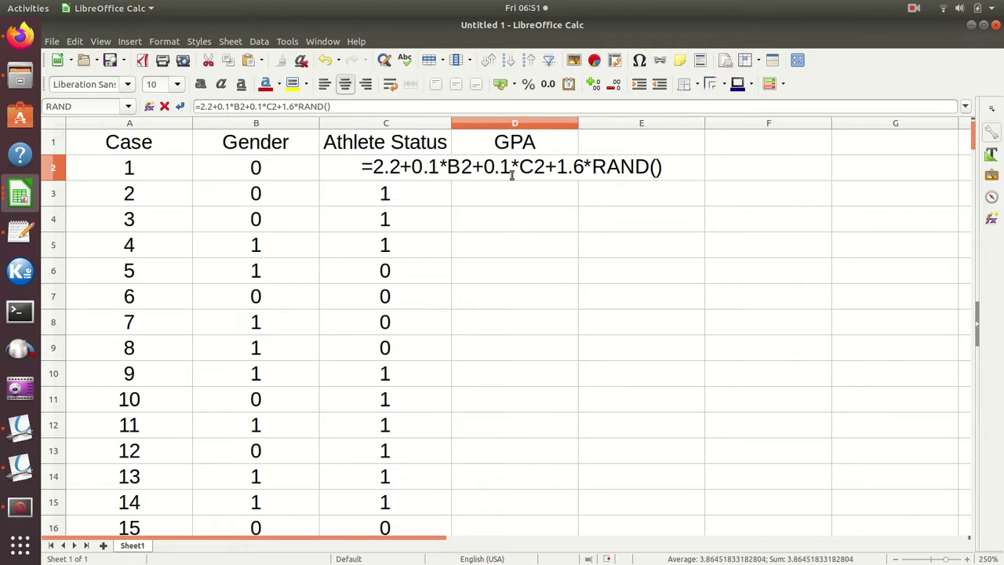
key("Return")
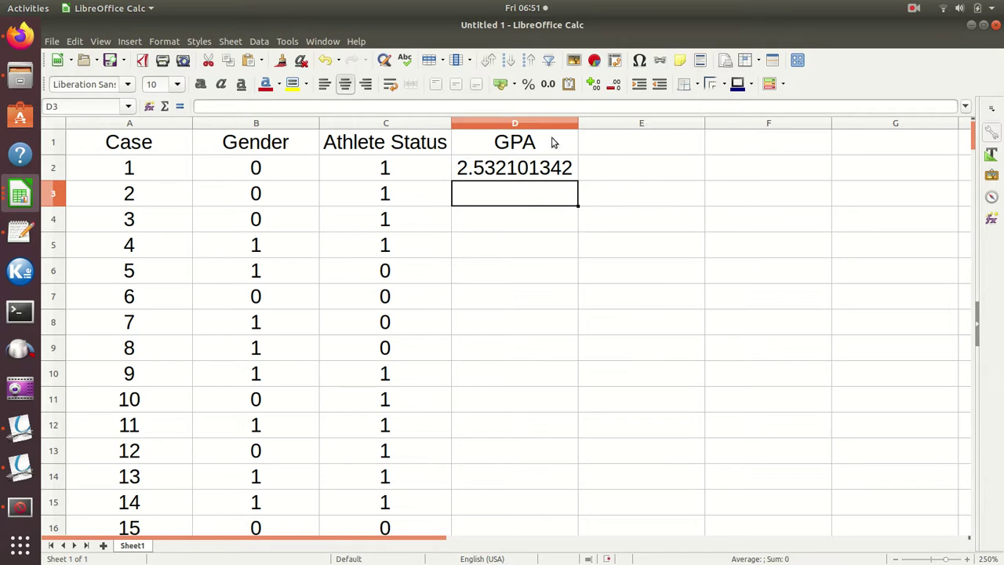
Step: Fill the GPA formula from D2 down to D201 and check the generated GPA values in the rows below
left_click(553, 170)
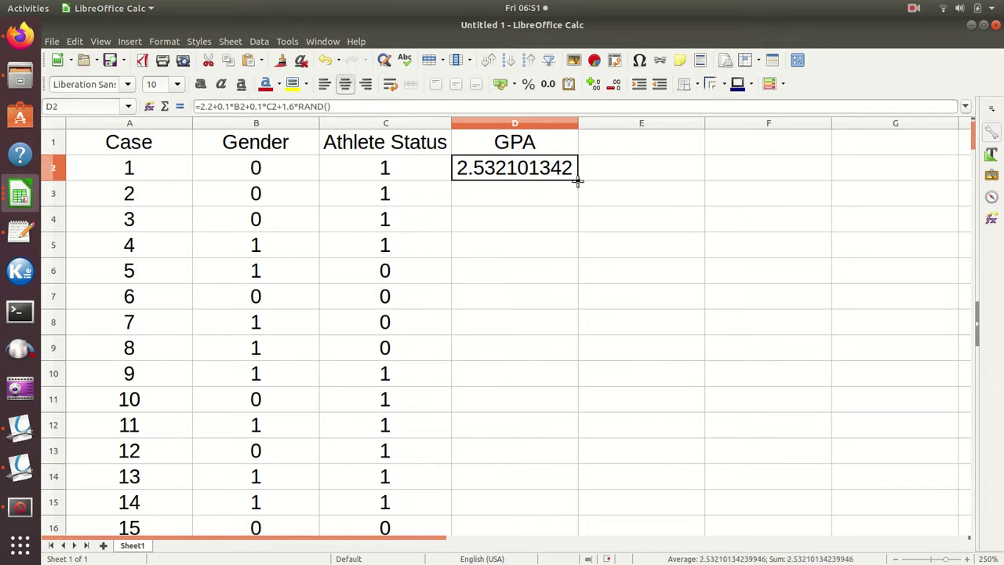
left_click_drag(578, 181, 568, 330)
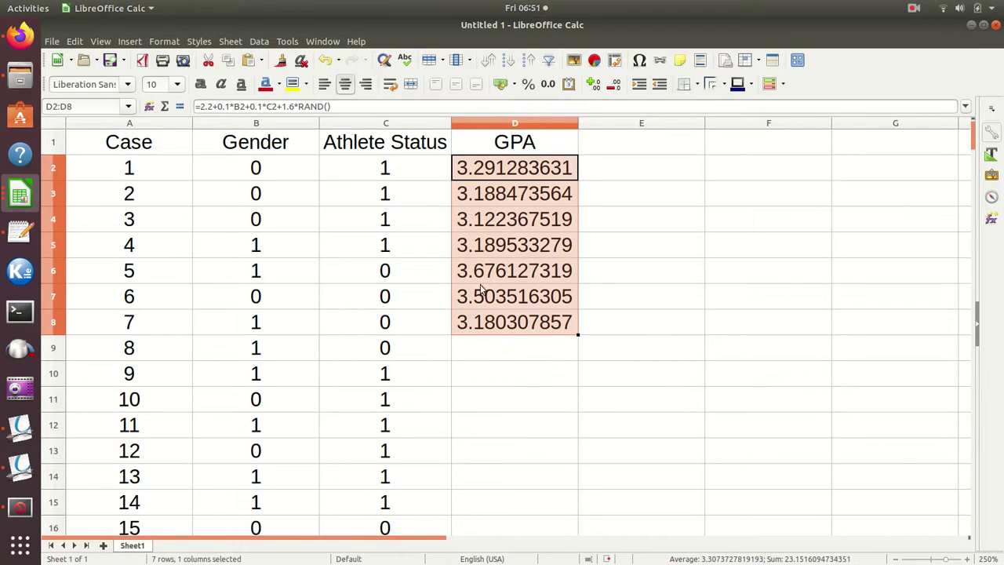
double_click(578, 334)
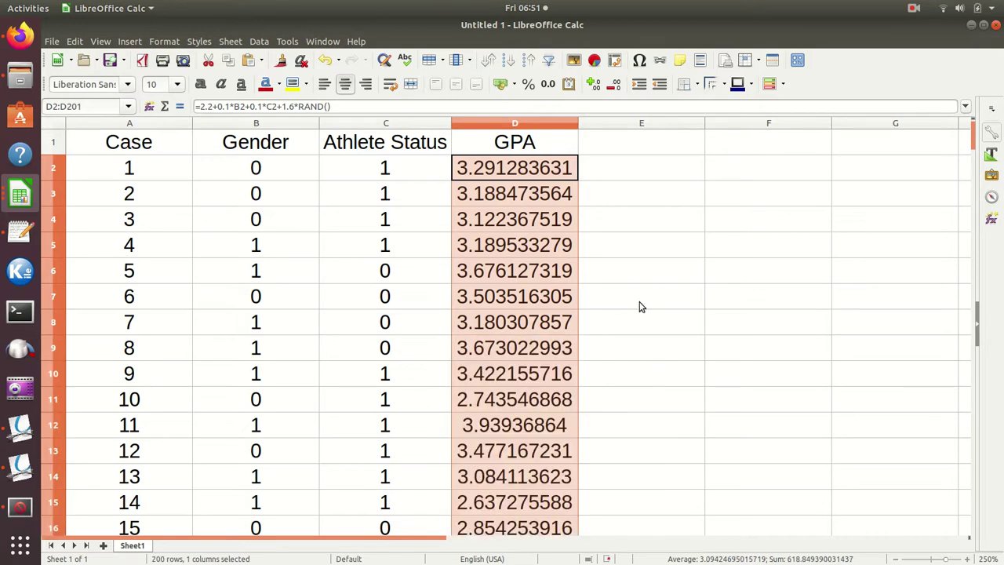
left_click(639, 307)
scroll(568, 410, "down", 3)
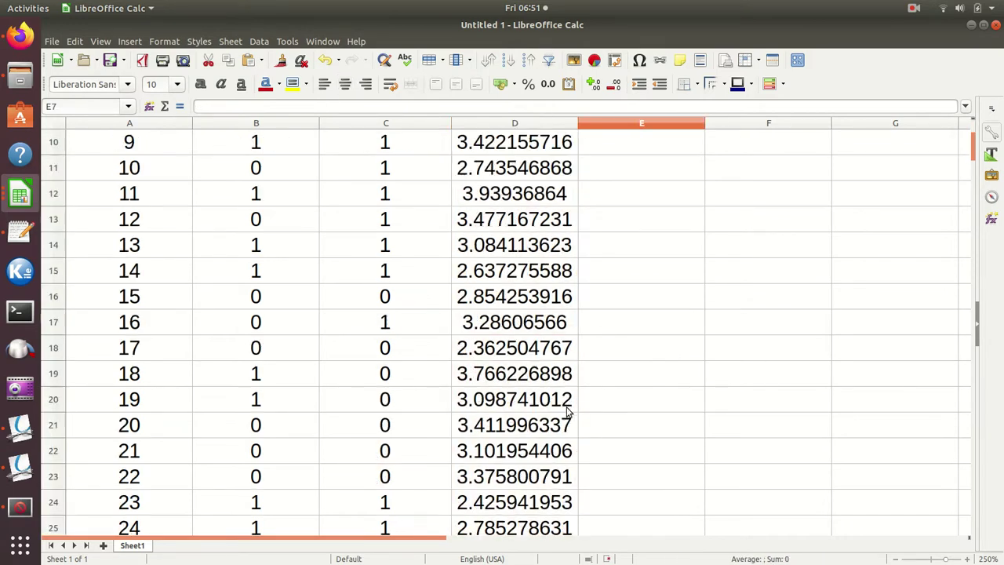
scroll(568, 410, "down", 13)
scroll(522, 469, "down", 20)
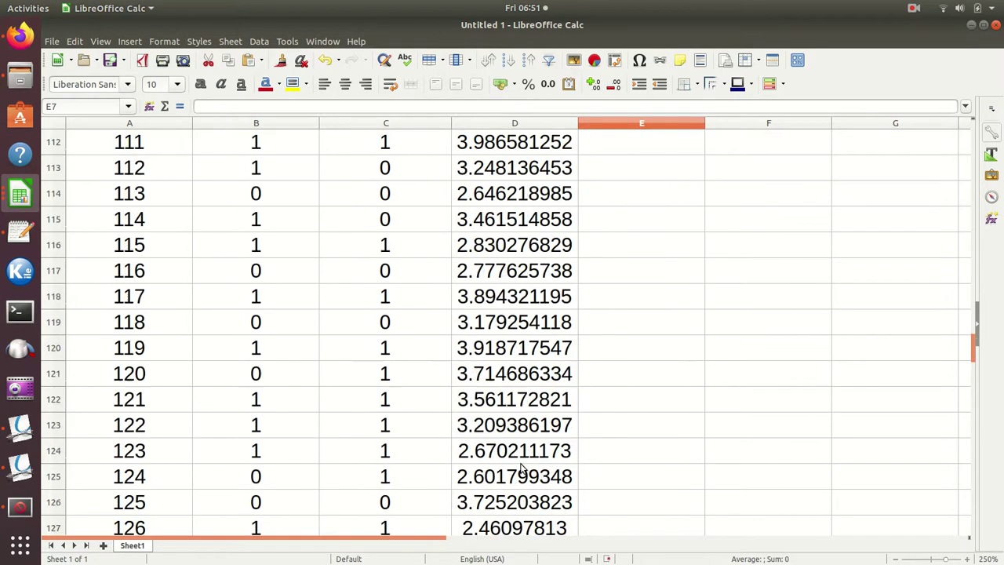
scroll(521, 469, "down", 11)
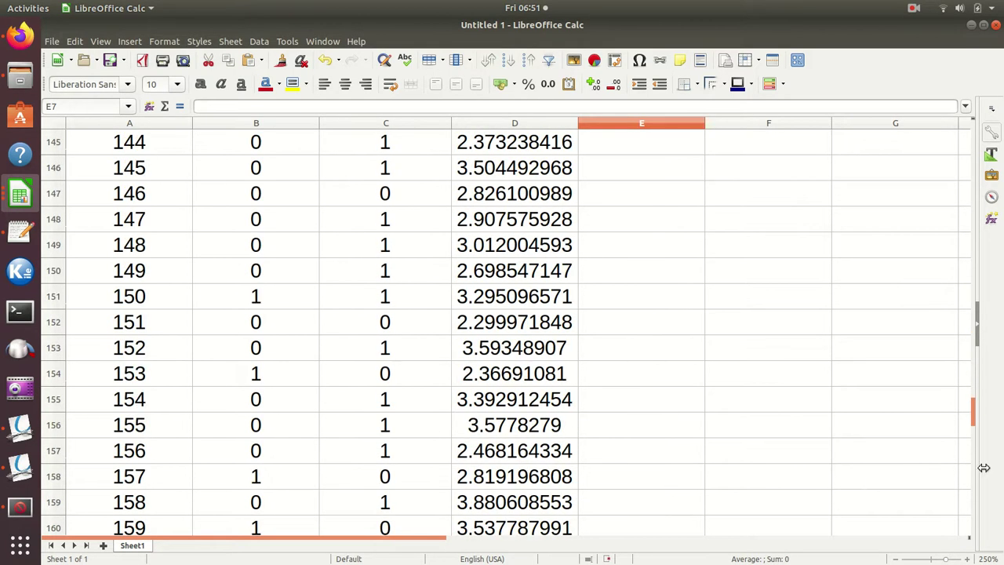
Step: Add an interaction term to the D2 GPA formula so it reads =2.2+0.1*B2+0.1*C2-0.05*B2*C2+1.6*RAND()
left_click_drag(974, 412, 958, 128)
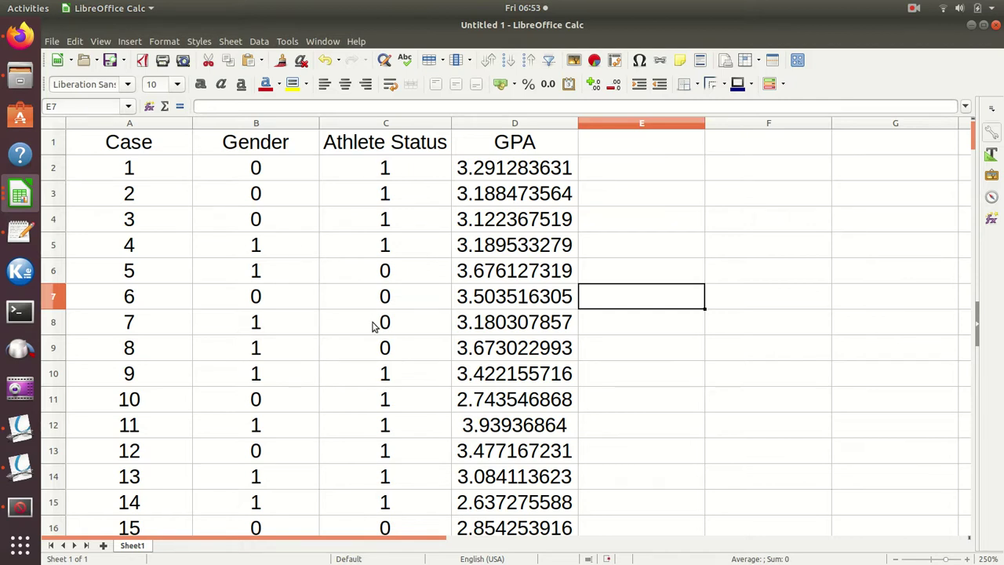
left_click(510, 174)
double_click(511, 174)
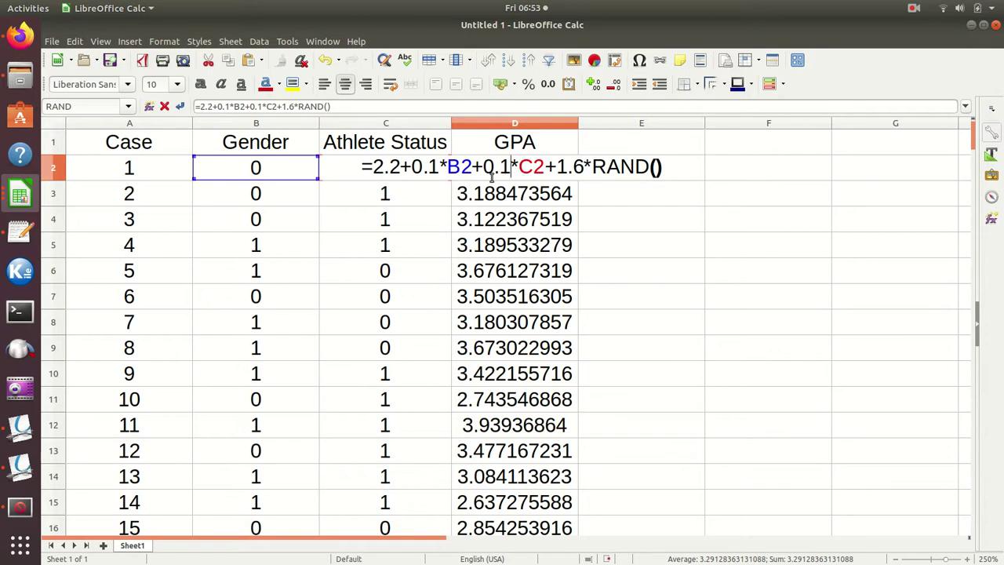
left_click(547, 167)
type("+")
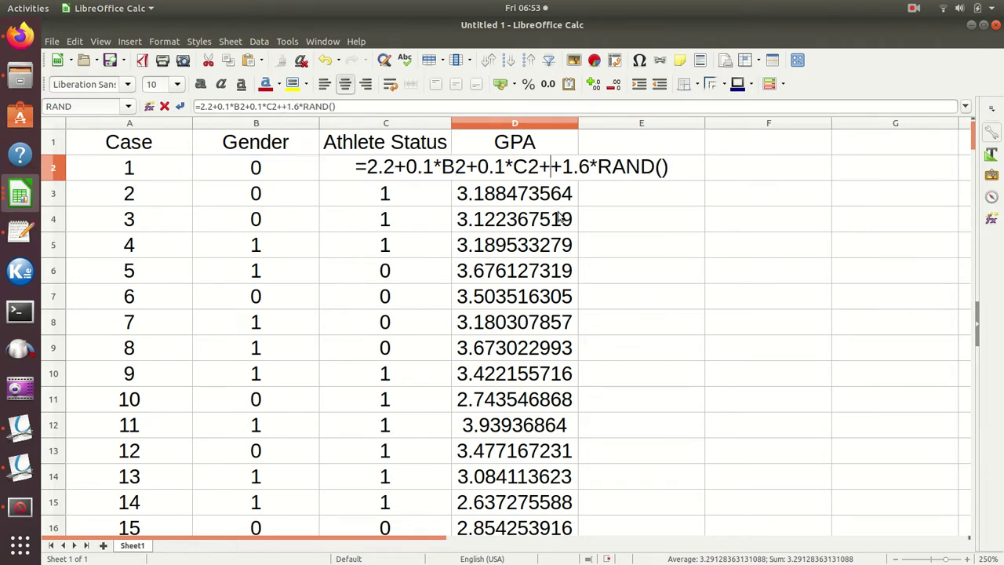
key("BackSpace")
type("-")
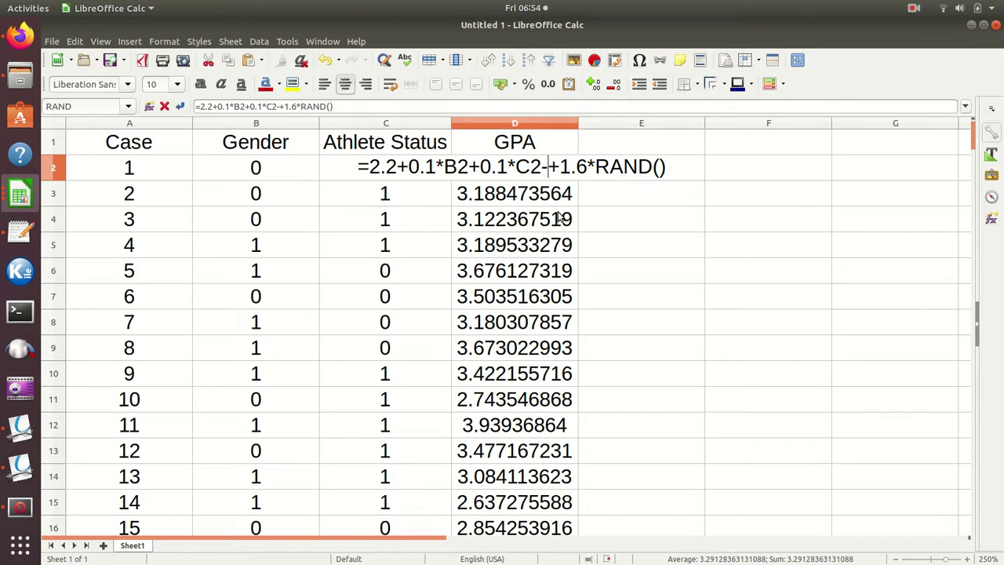
type("0.05")
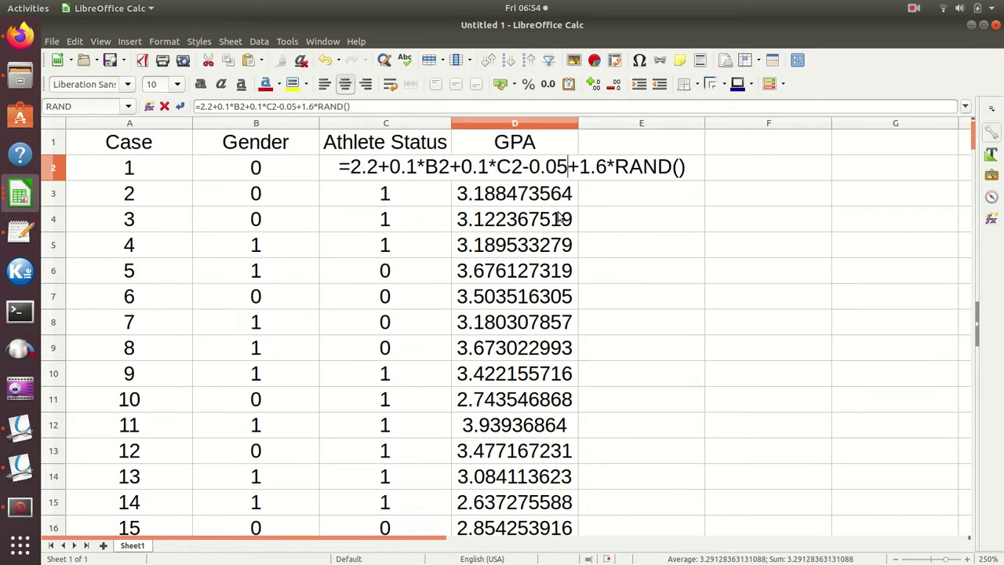
type("*")
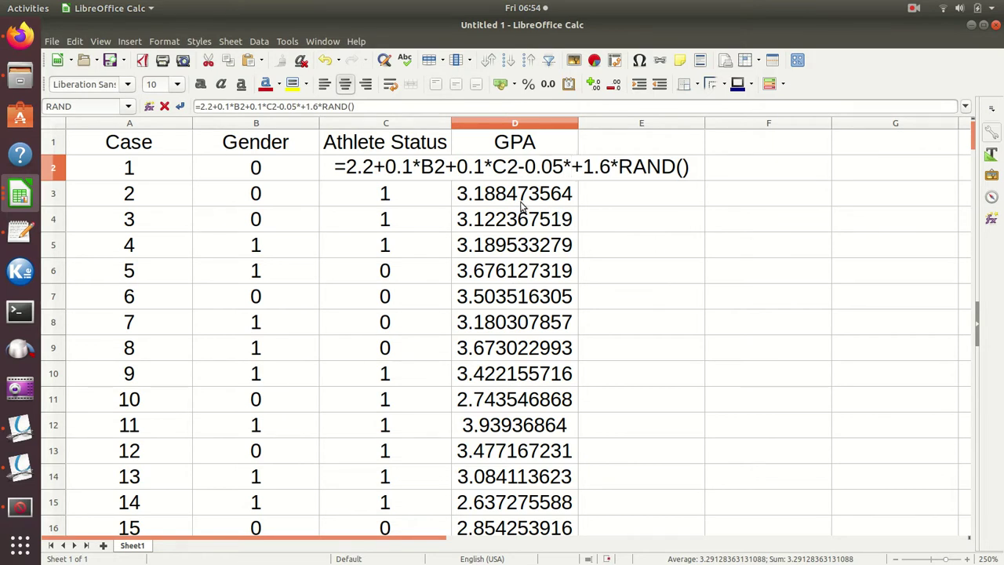
left_click(289, 174)
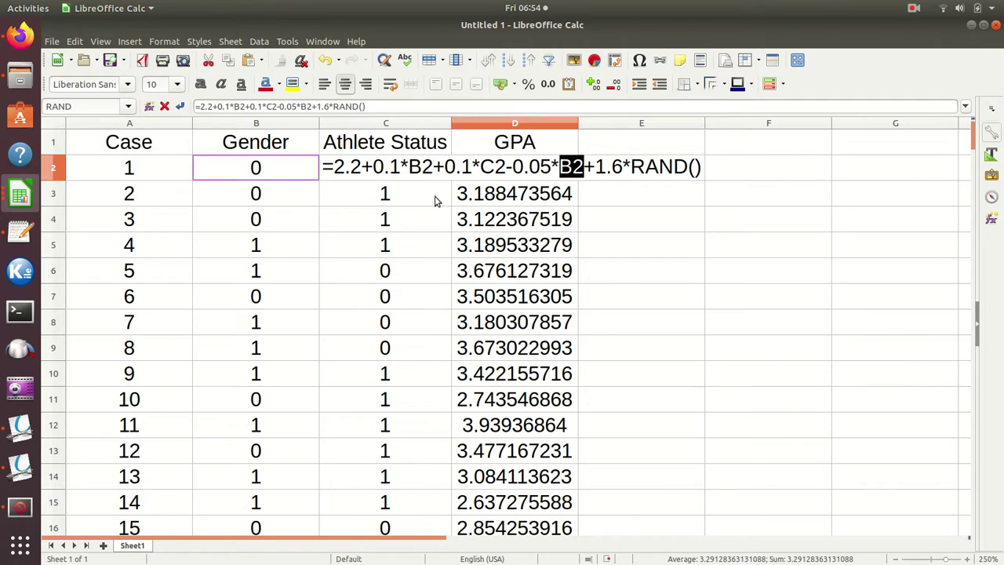
type("*")
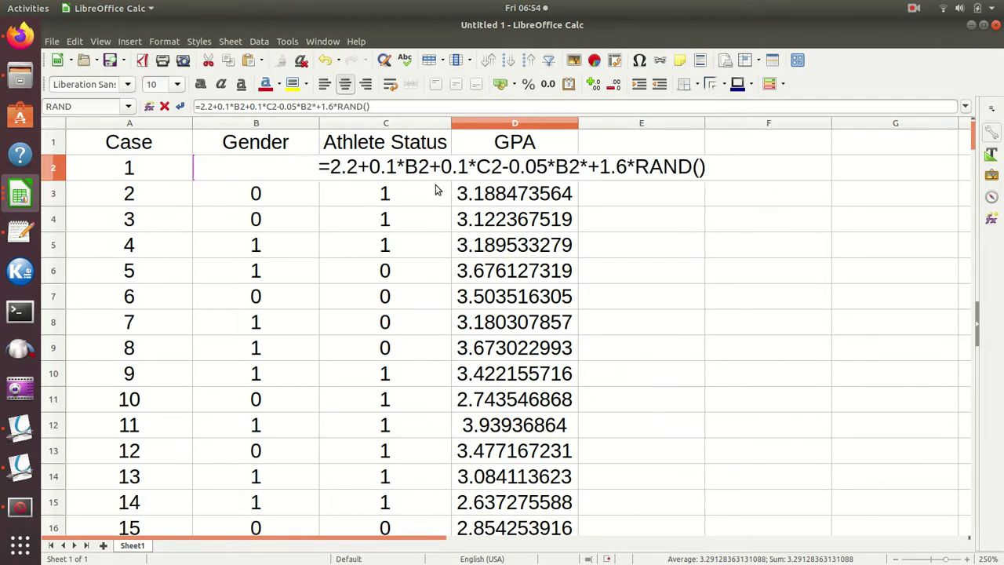
left_click(383, 176)
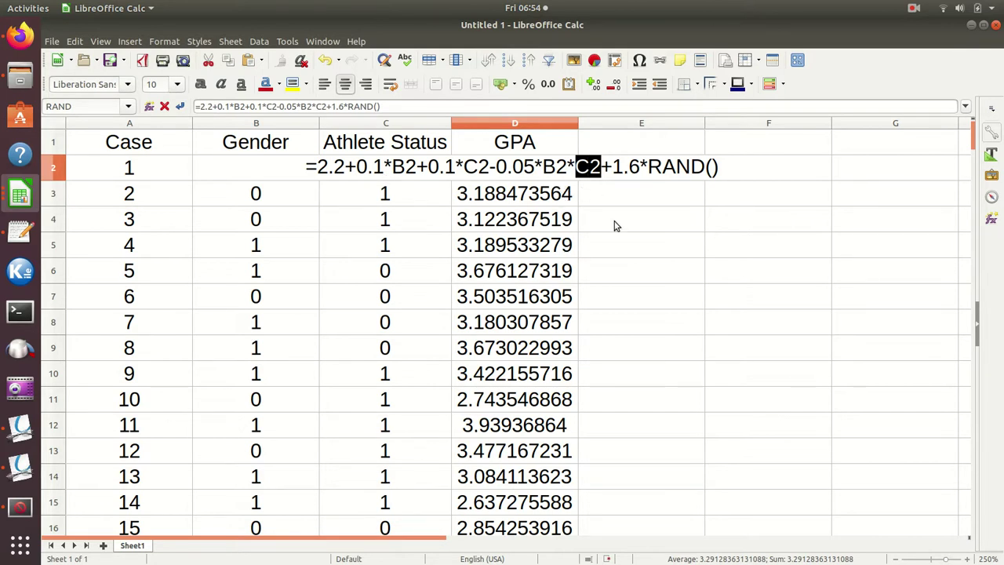
key("Return")
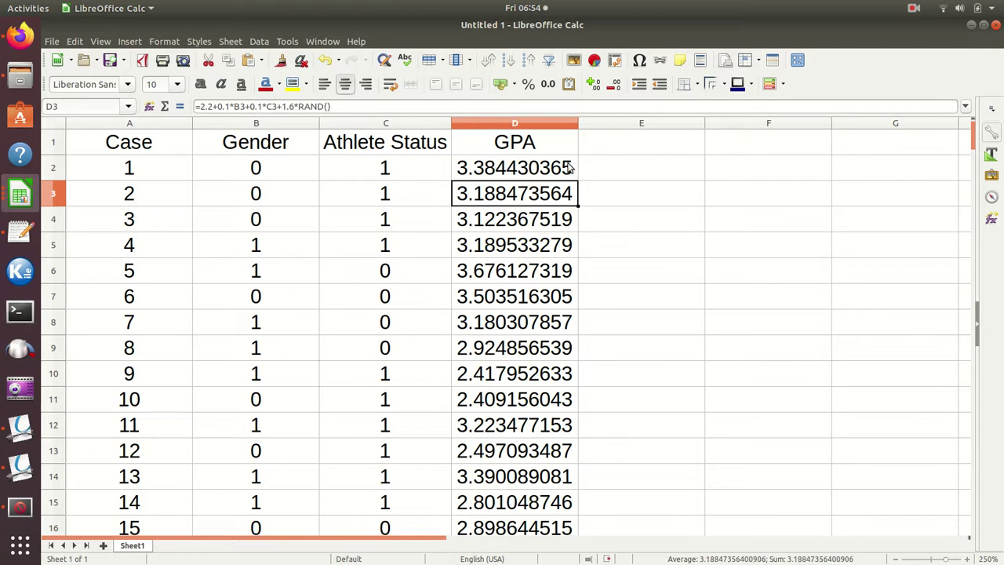
Step: Fill the updated GPA formula from D2 down to D201, and fill it once more from D2 through D10
left_click(568, 177)
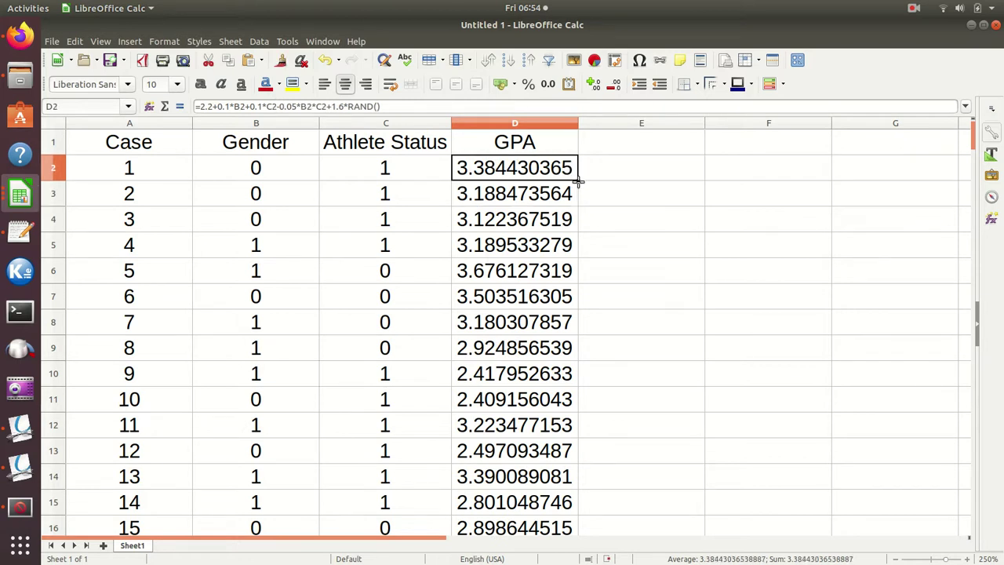
double_click(578, 180)
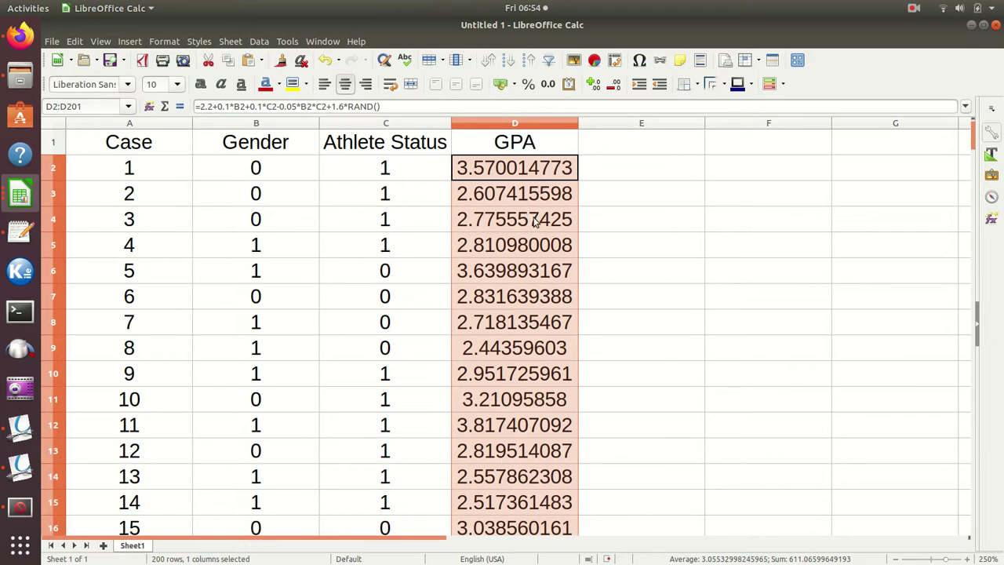
left_click(532, 179)
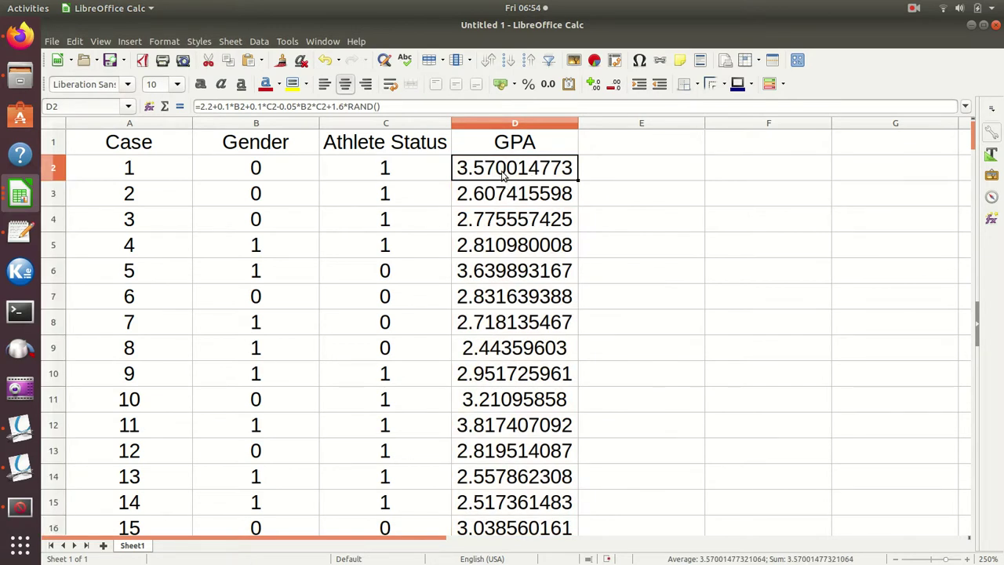
left_click_drag(579, 181, 570, 381)
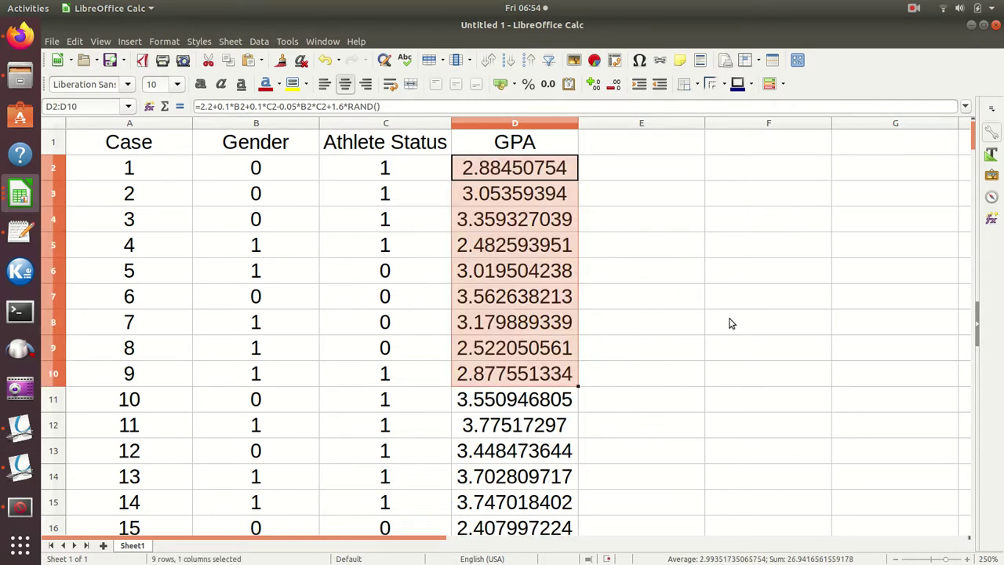
Step: Inspect the GPA formula with its interaction term in D2 and leave it as is
left_click(634, 321)
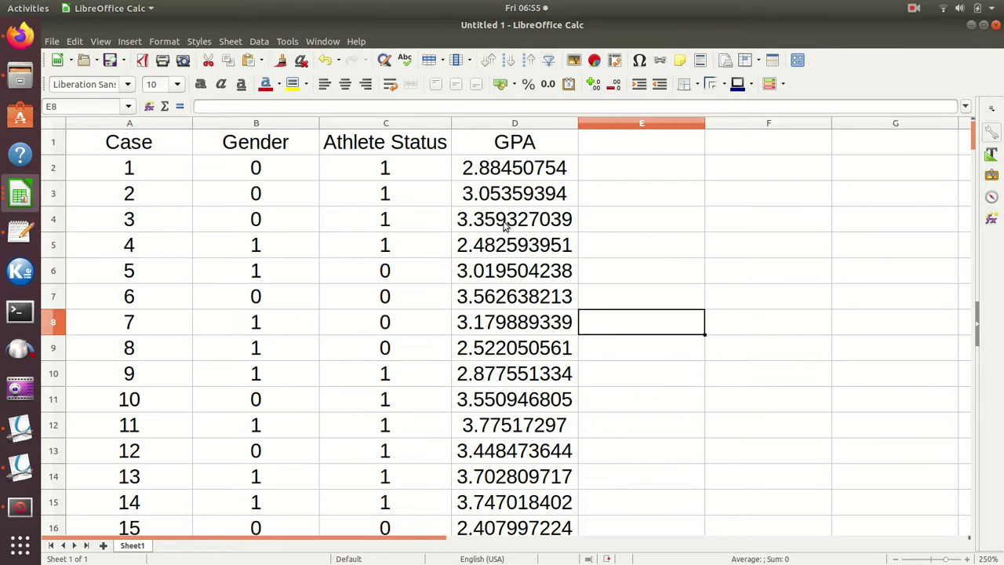
double_click(518, 174)
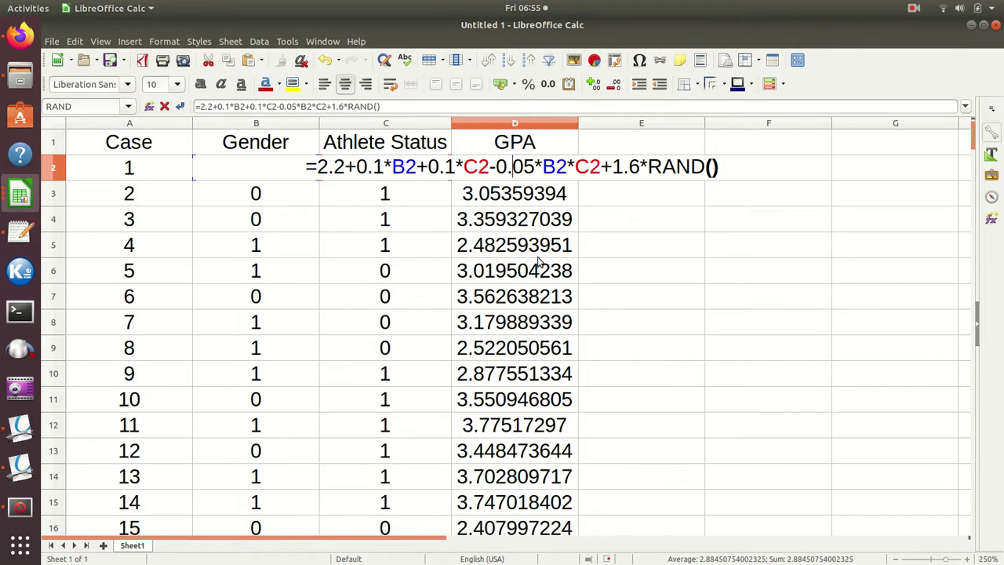
key("Return")
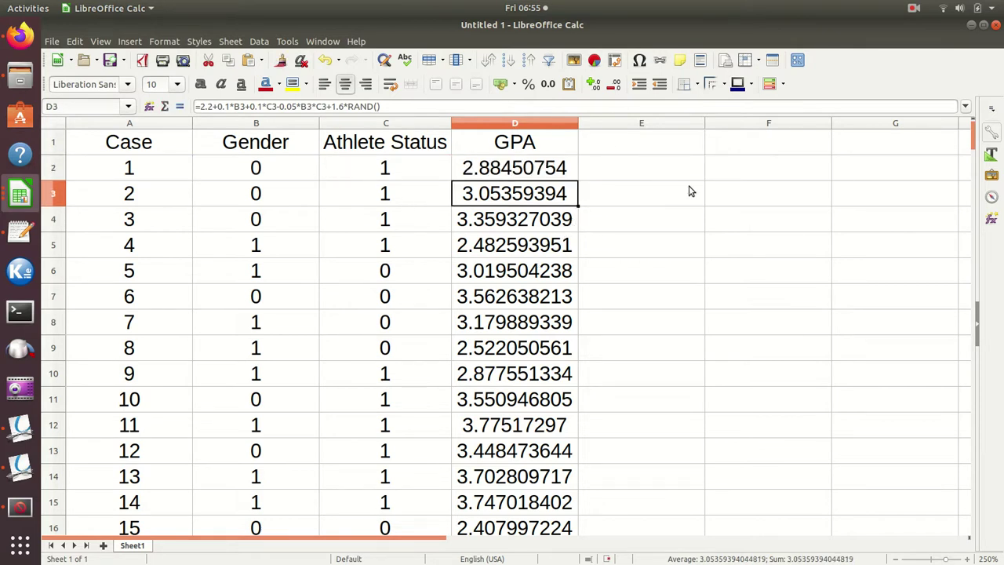
Step: Enter the group labels ma, mn, fa and mn across cells F1 to I1
left_click_drag(385, 542, 531, 543)
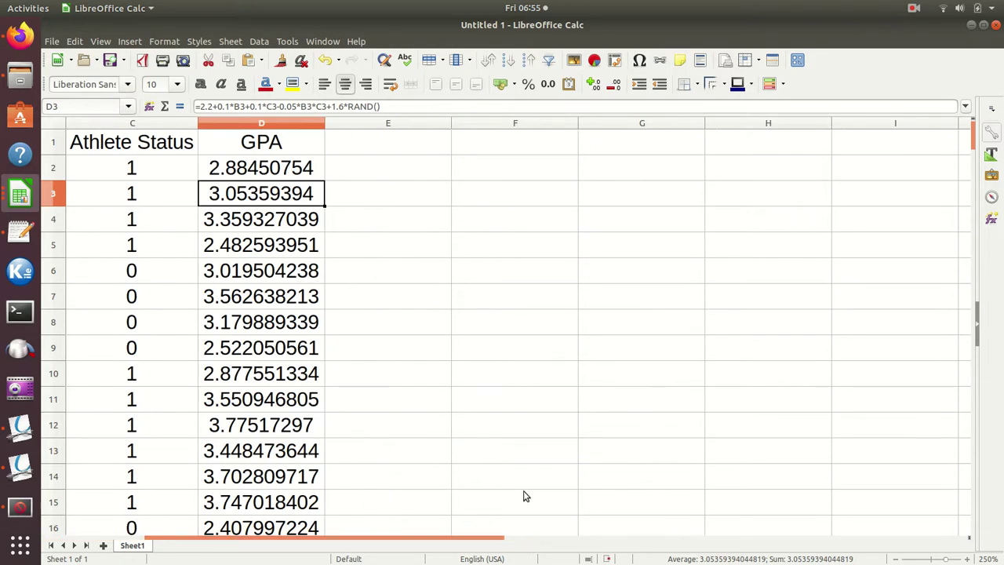
left_click(460, 153)
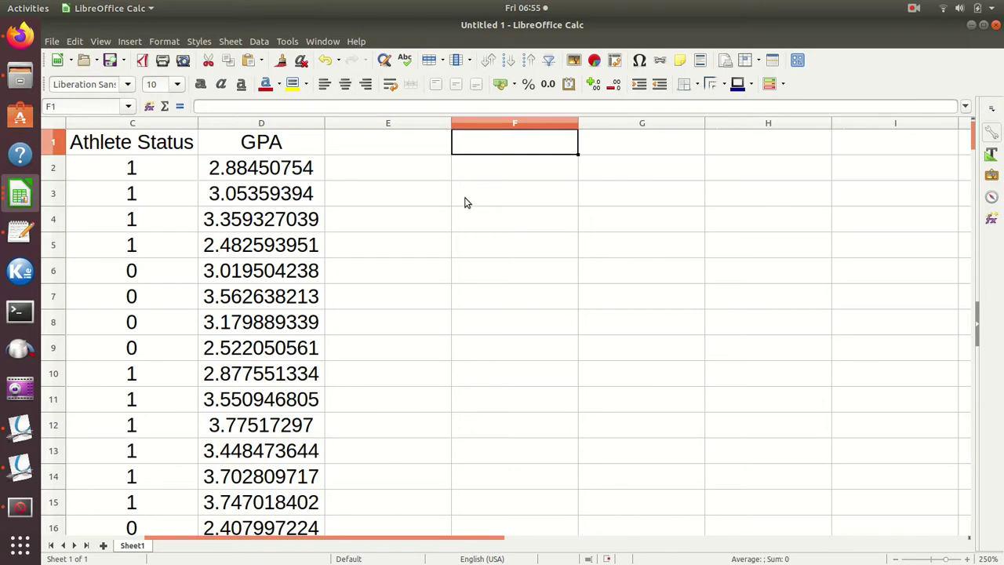
type("ma")
key("Tab")
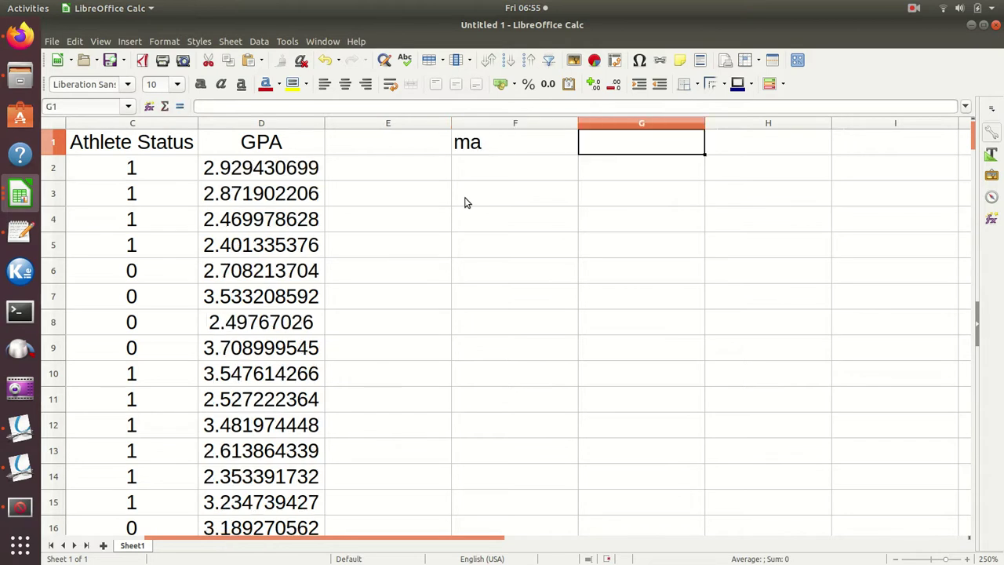
type("mn")
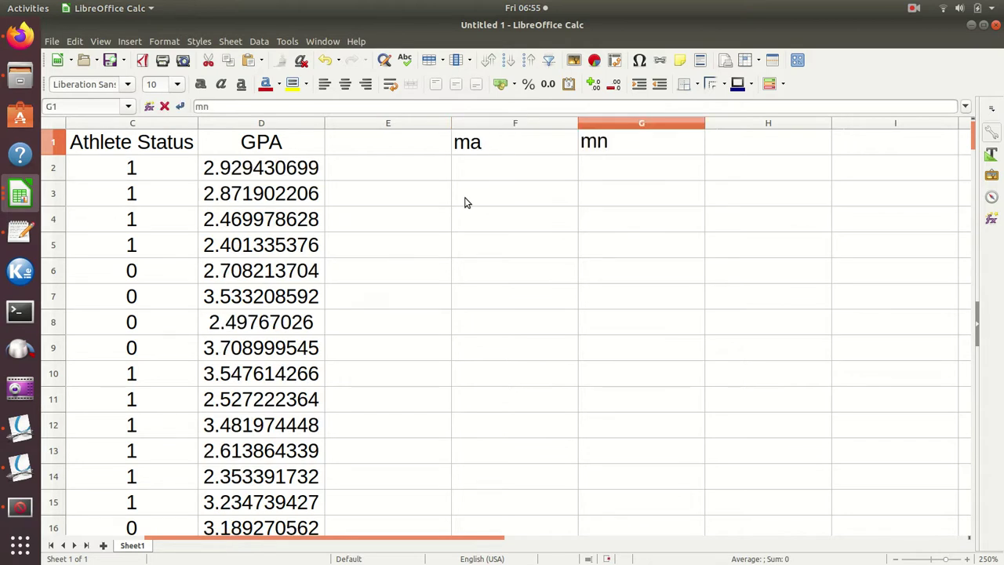
key("Tab")
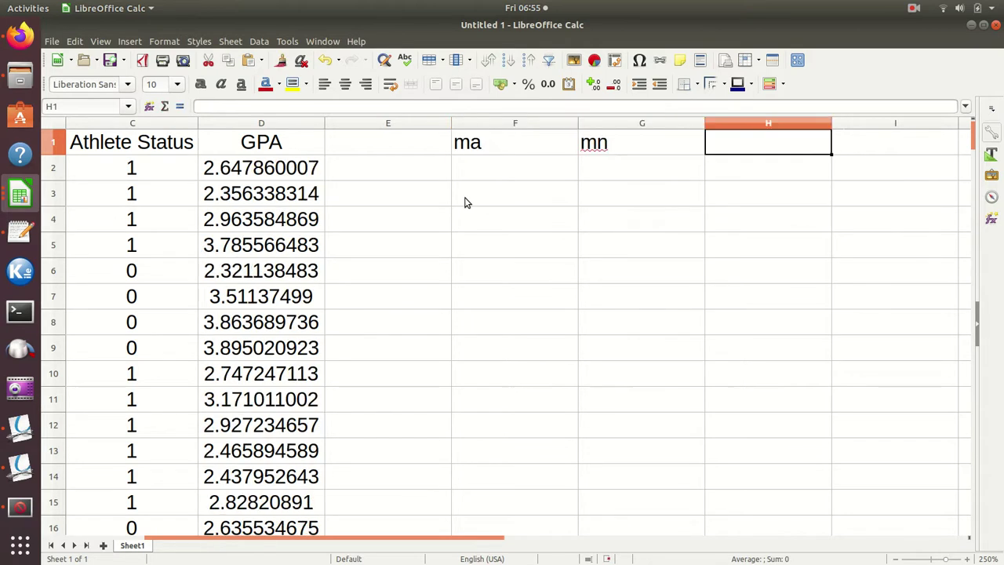
type("fa")
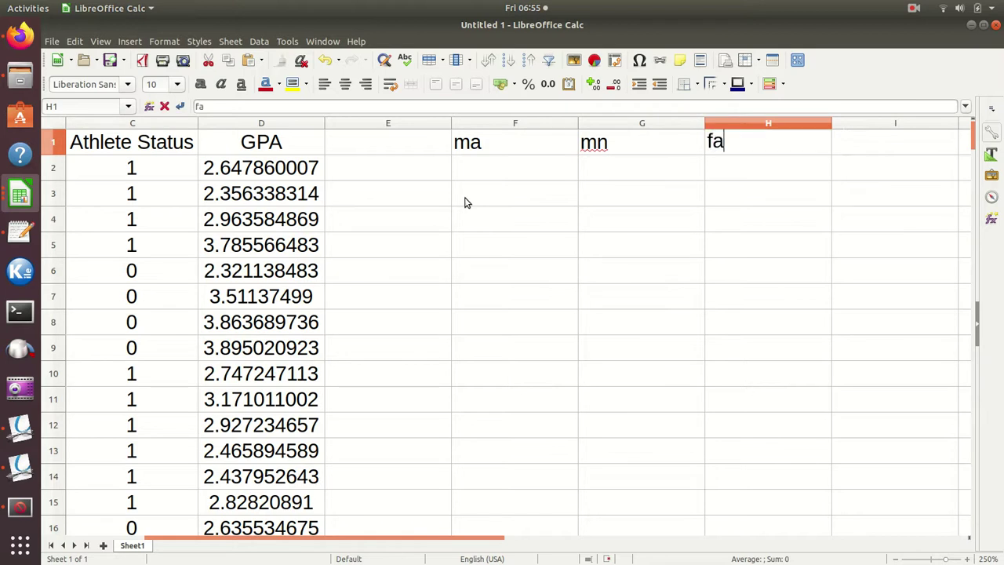
key("Tab")
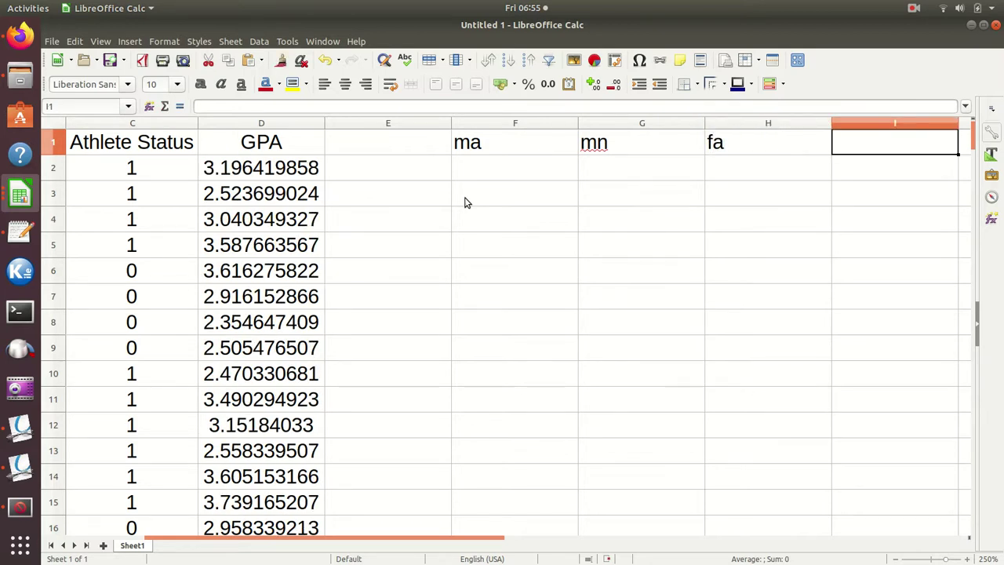
type("mn")
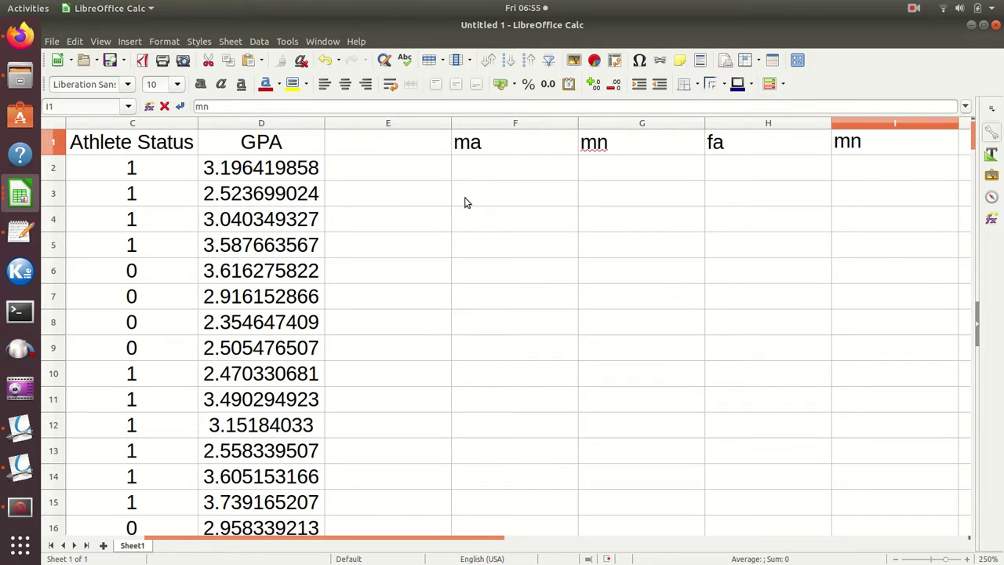
key("Return")
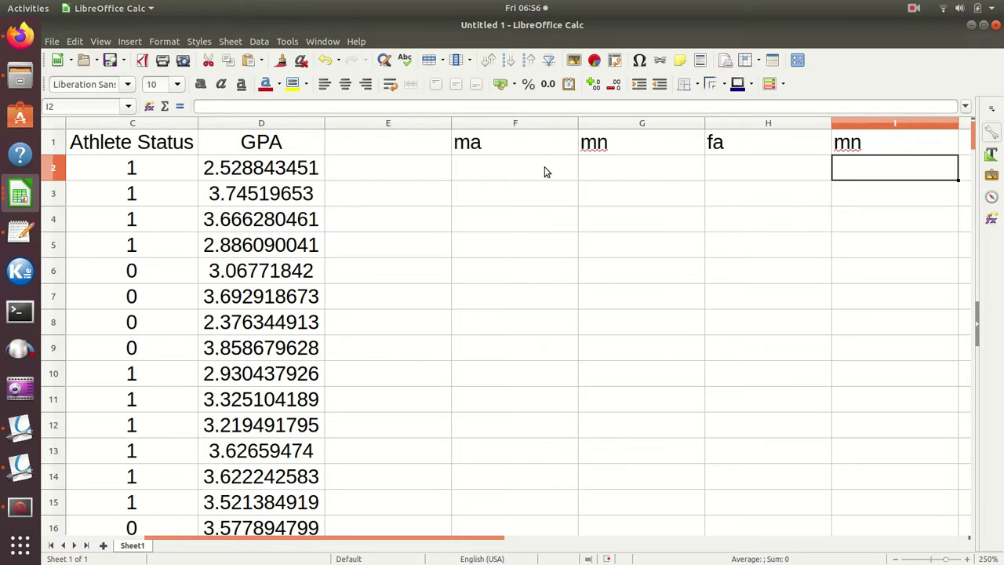
Step: Clear the group labels from F1:I1
left_click_drag(526, 151, 837, 156)
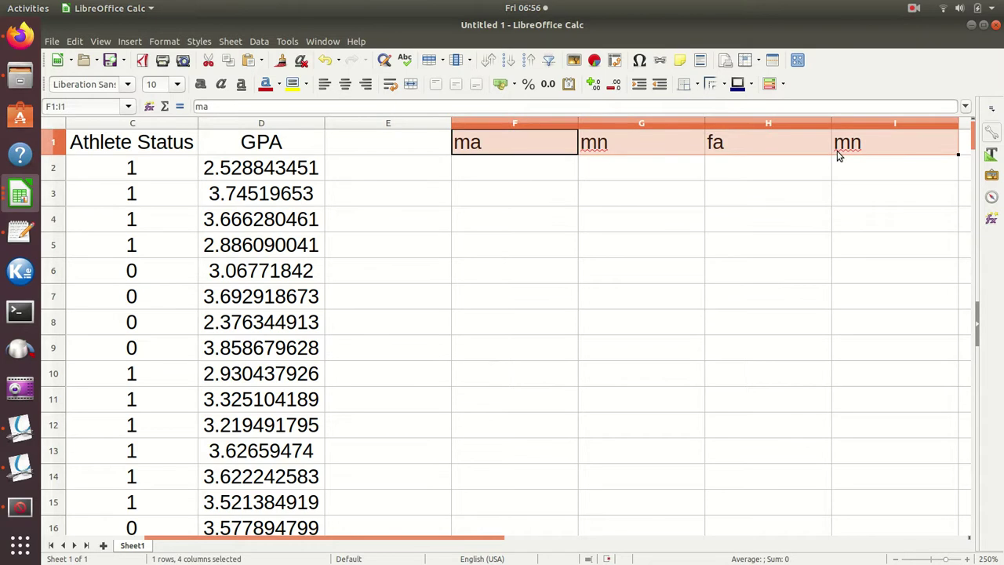
key("Delete")
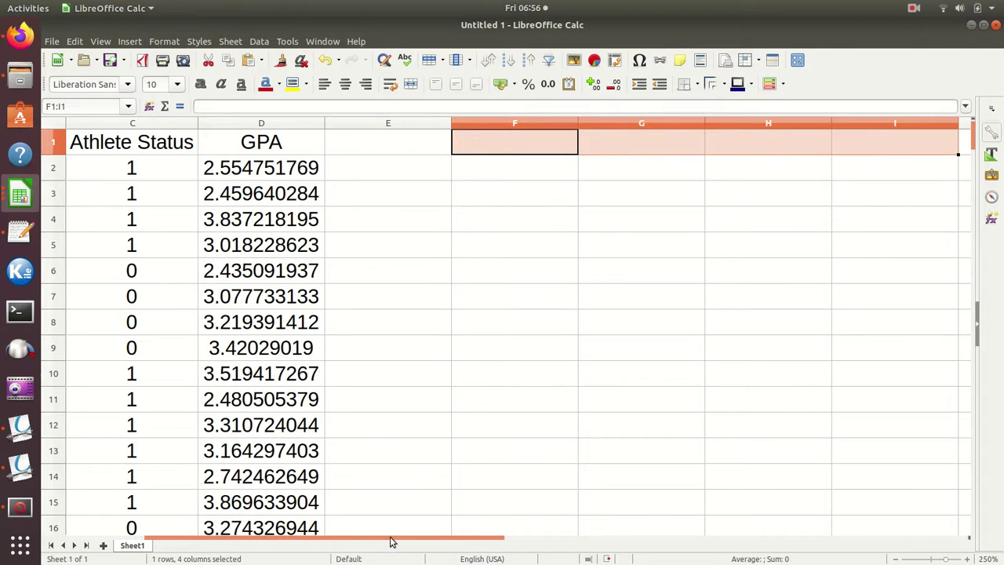
left_click_drag(393, 542, 332, 549)
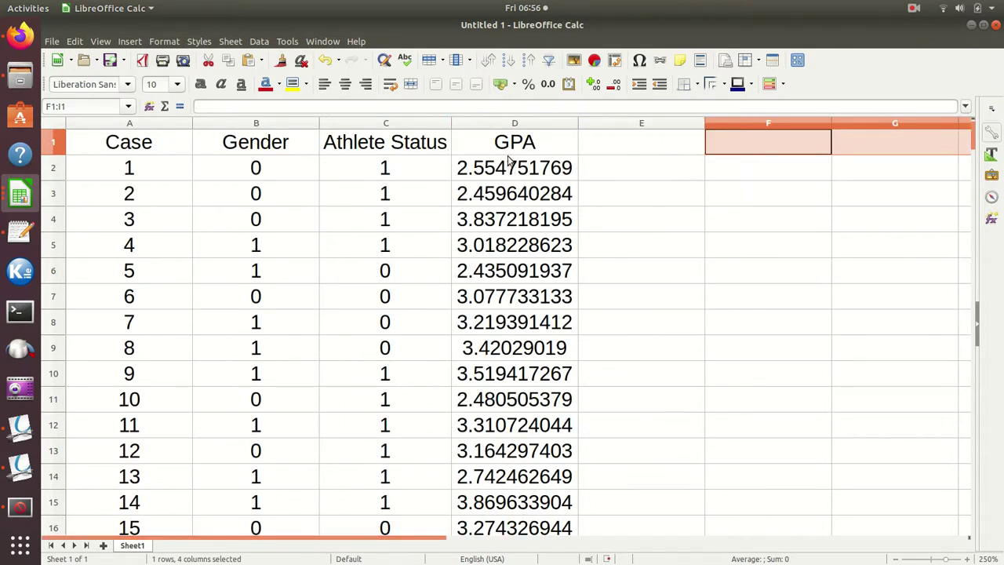
Step: Review the terms of the D2 GPA formula again without editing them
left_click(678, 177)
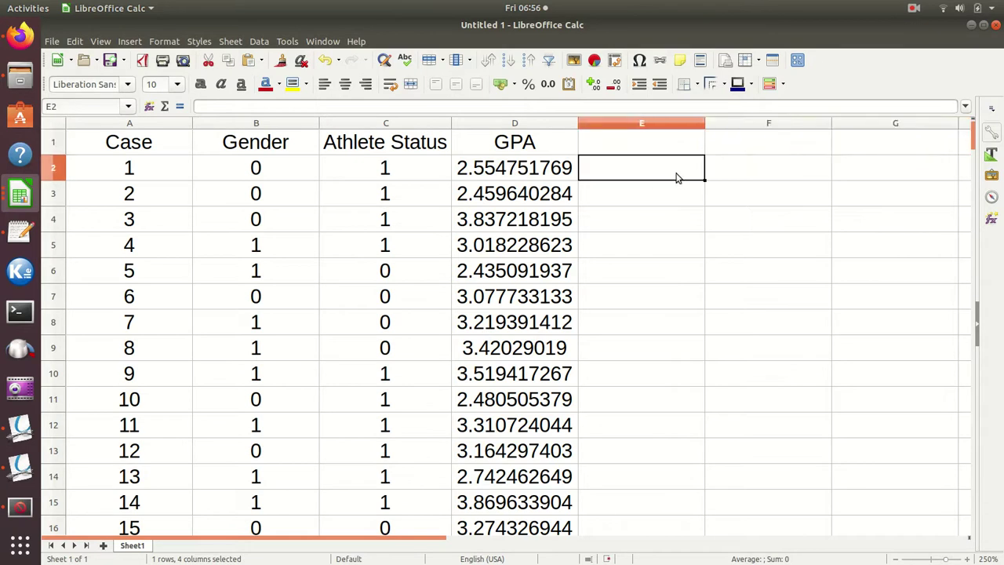
double_click(530, 174)
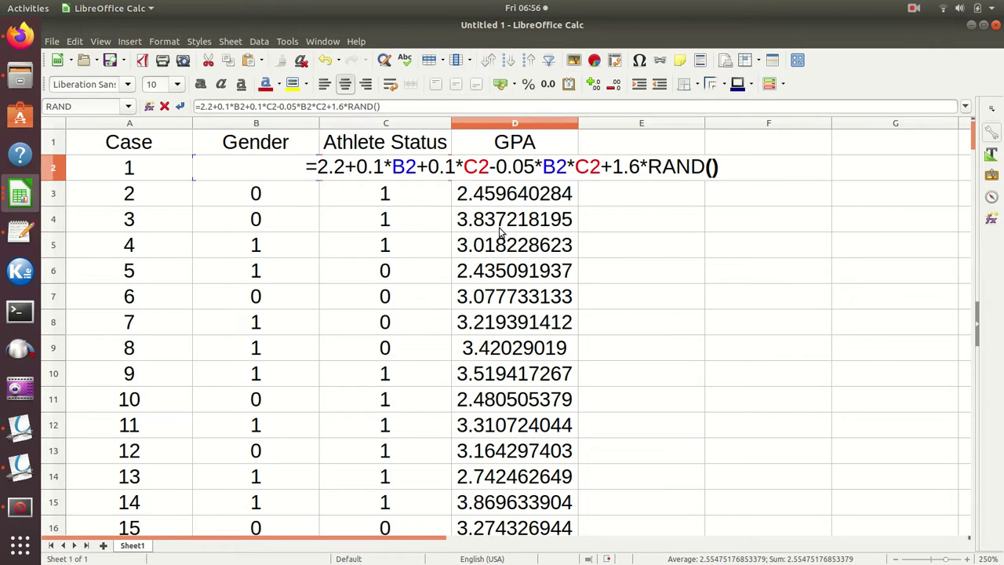
key("Return")
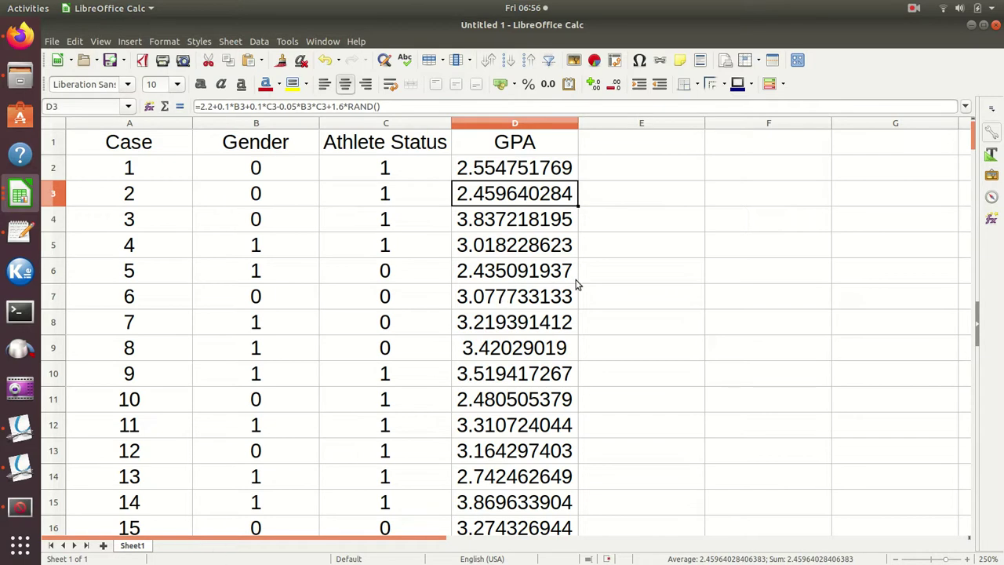
Step: Enter the letter j in the empty cell F4 to make the random GPA values recalculate
left_click(729, 224)
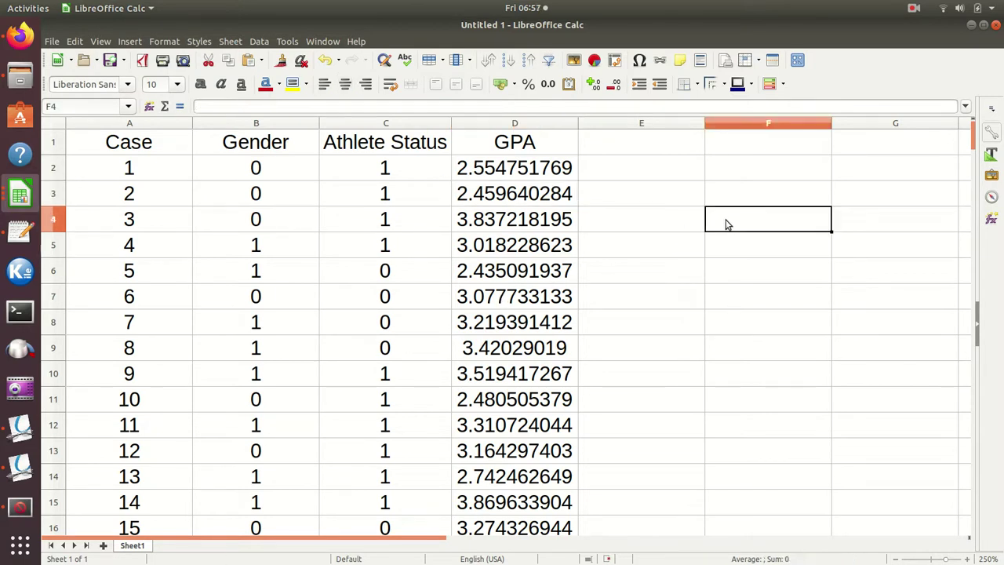
type("j")
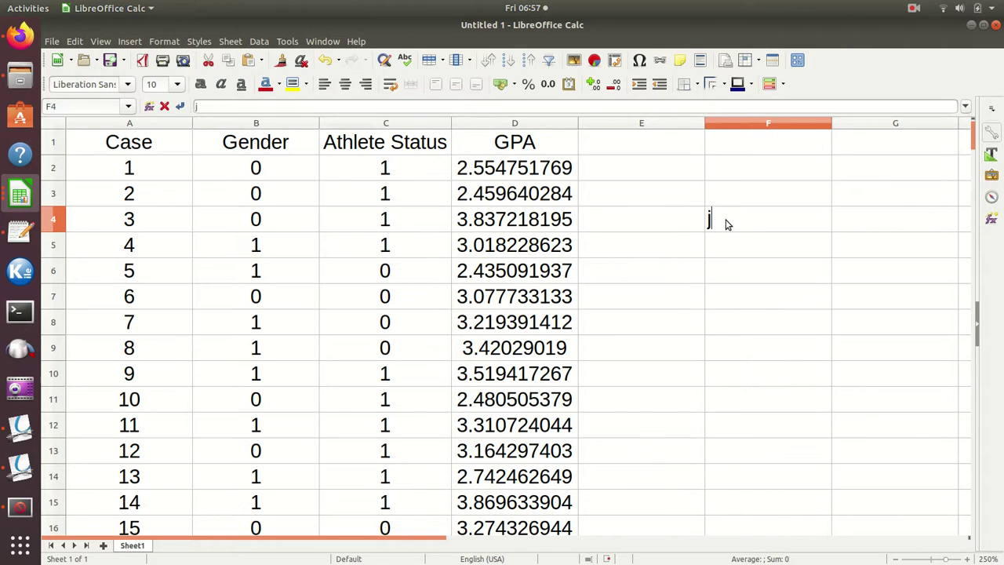
key("Return")
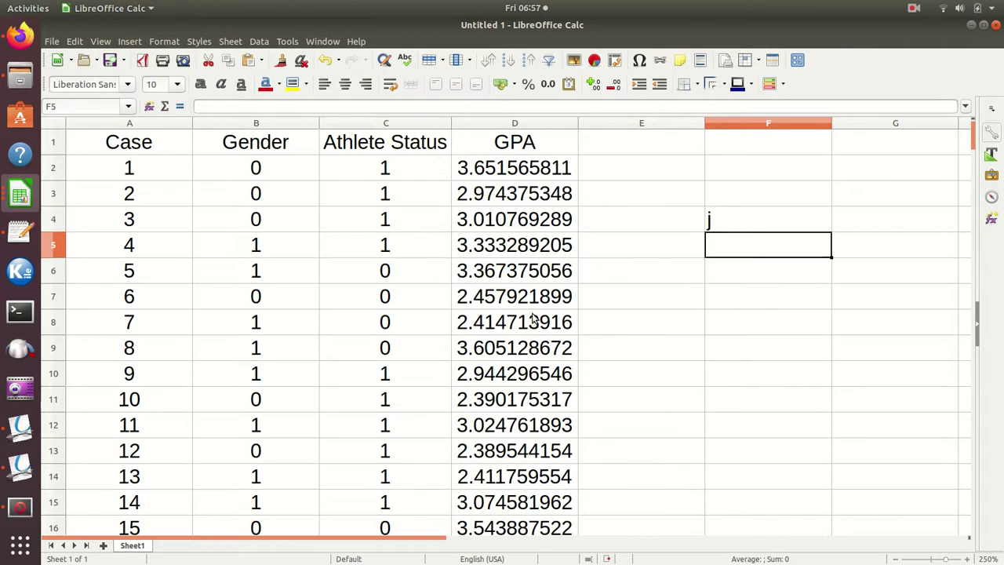
Step: Clear the letter j from cell F4
left_click(760, 230)
key("Delete")
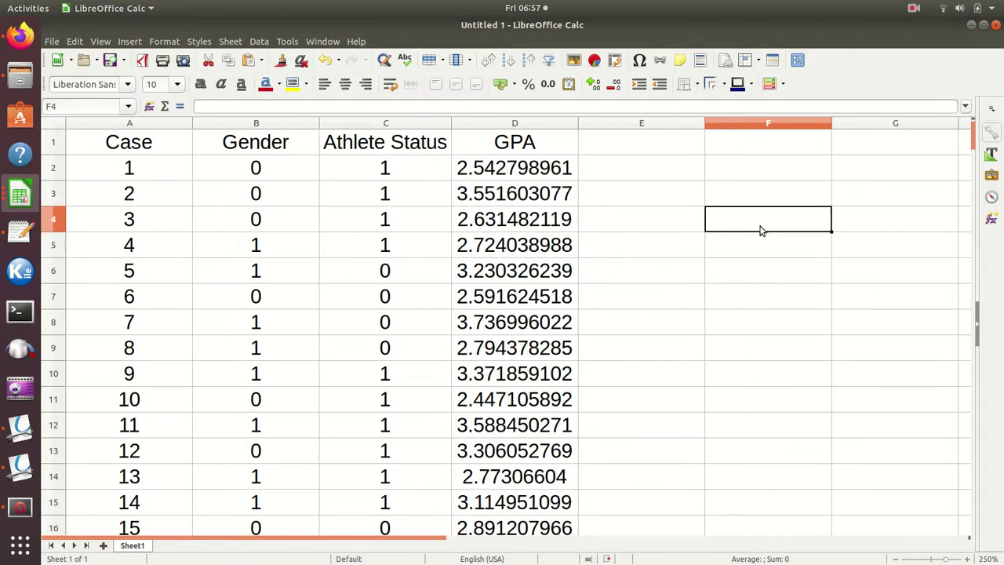
left_click(679, 253)
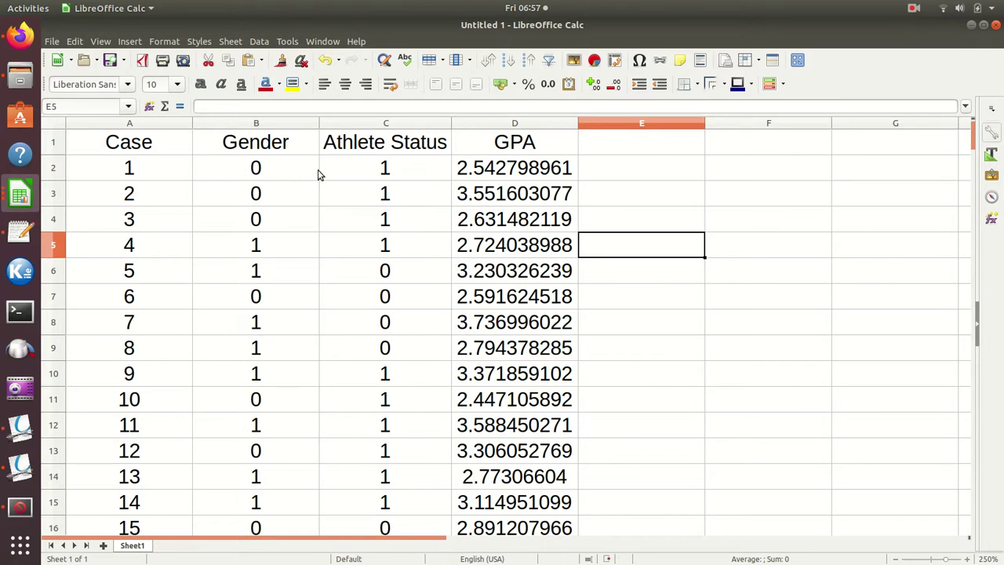
Step: Add a second sheet to the workbook and return to the data on Sheet1
left_click(103, 546)
left_click(134, 547)
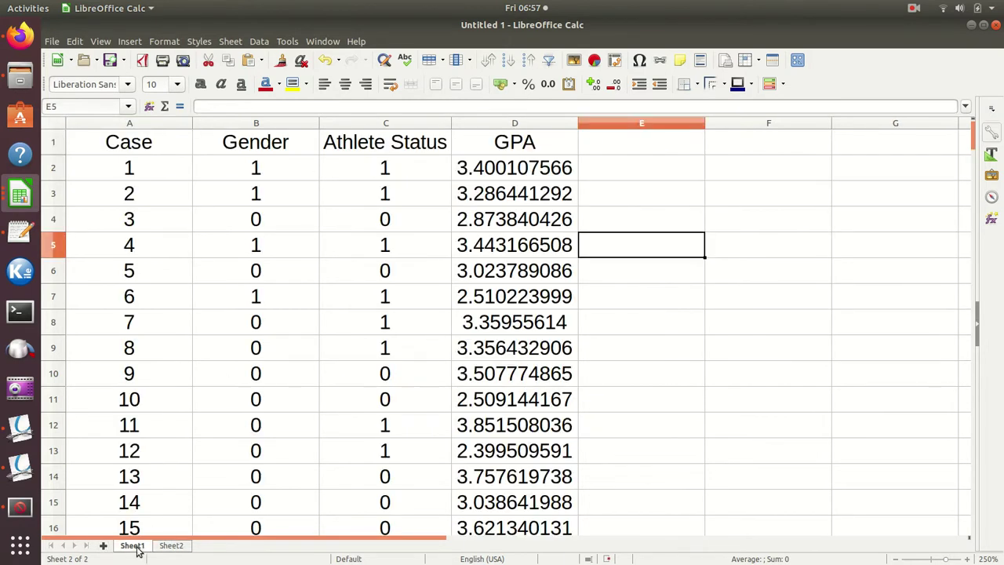
left_click_drag(140, 148, 505, 141)
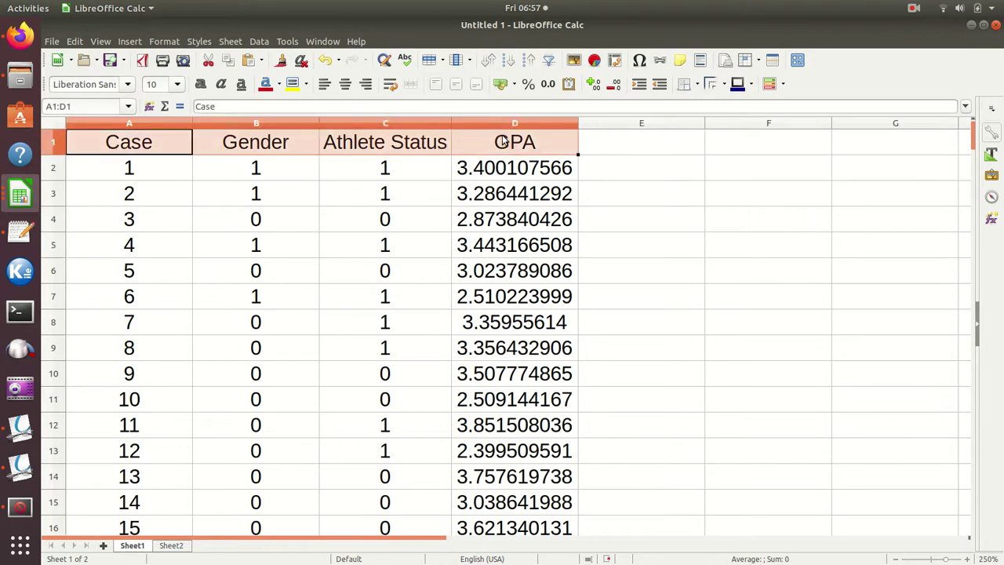
left_click(641, 193)
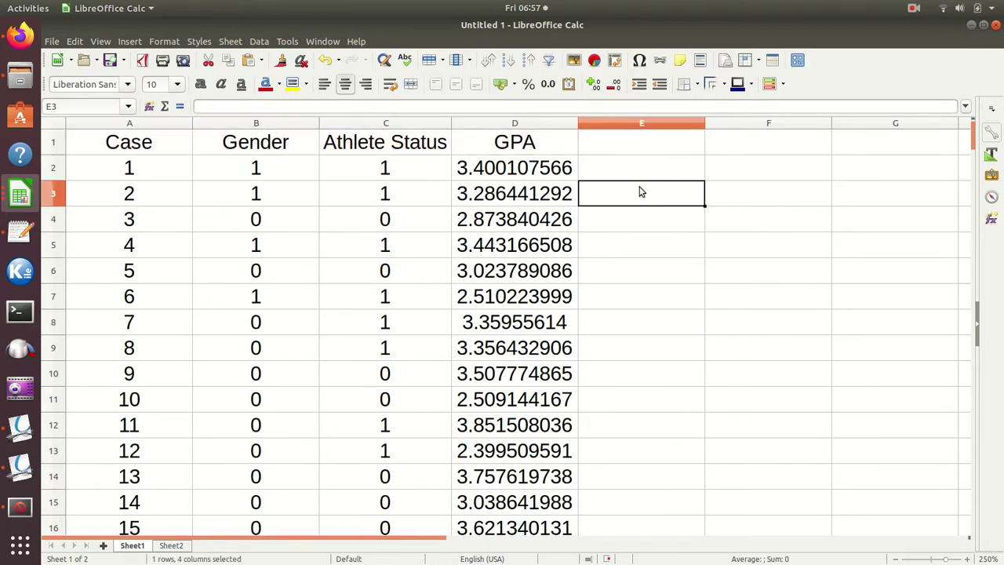
Step: Copy columns A to D of Sheet1 and paste only their text, numbers and dates, without formulas, into Sheet2 from cell A1
left_click_drag(130, 123, 514, 126)
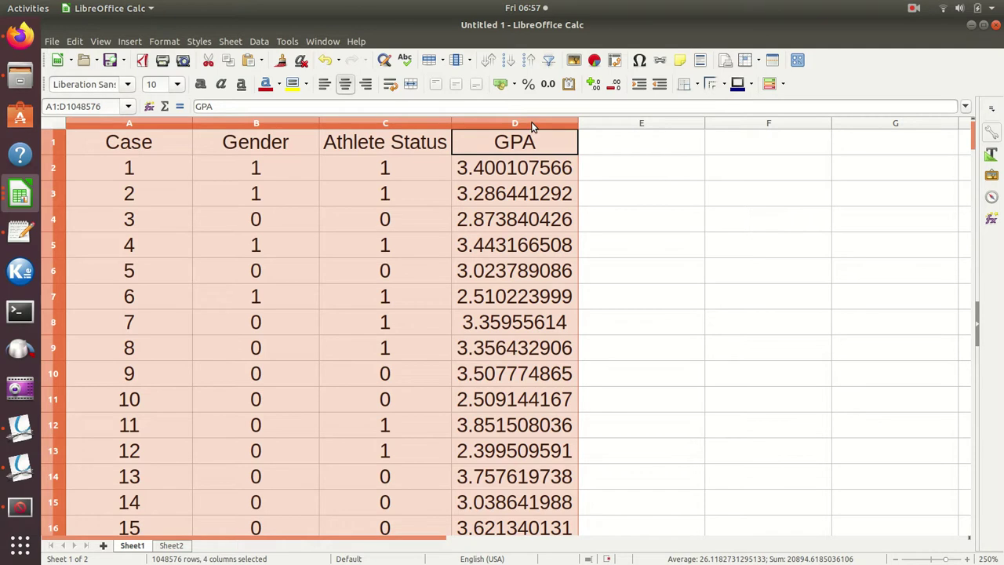
right_click(531, 121)
left_click(552, 143)
left_click(182, 547)
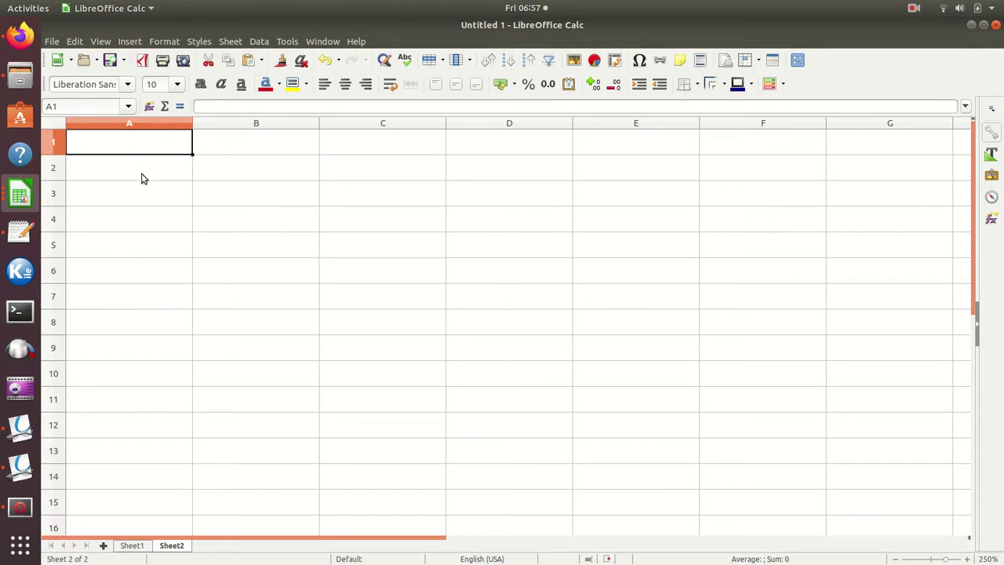
right_click(156, 145)
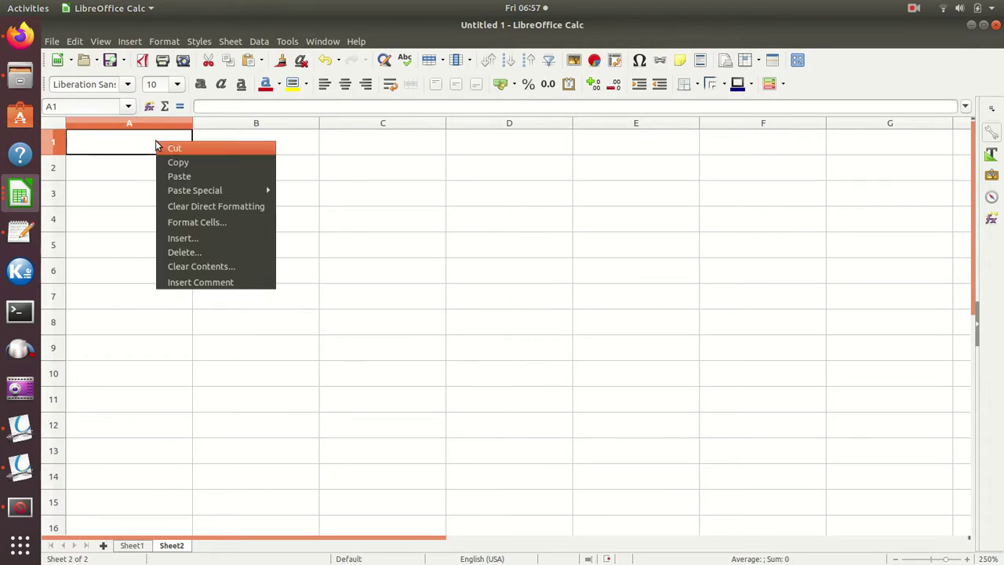
mouse_move(223, 190)
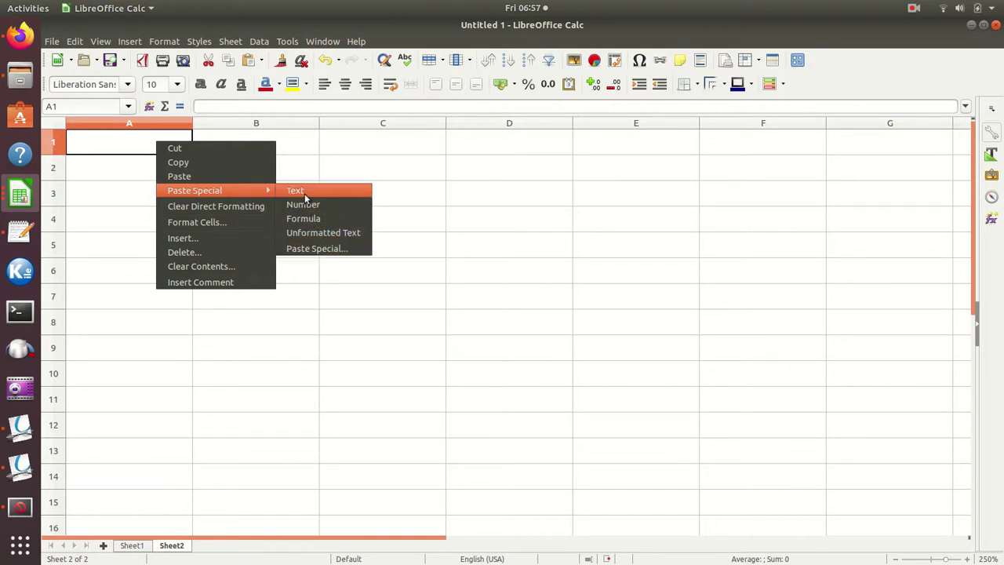
left_click(316, 248)
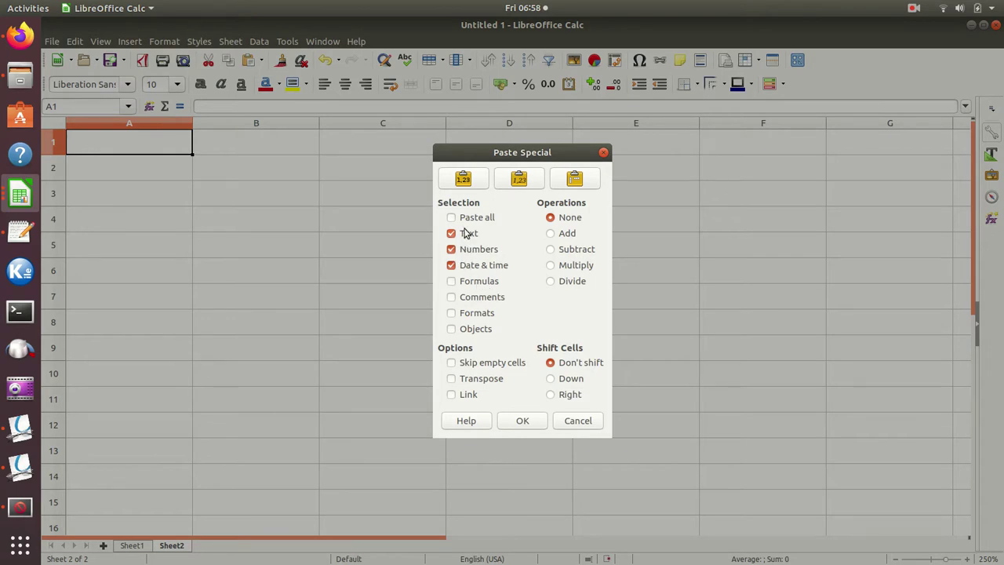
left_click(527, 420)
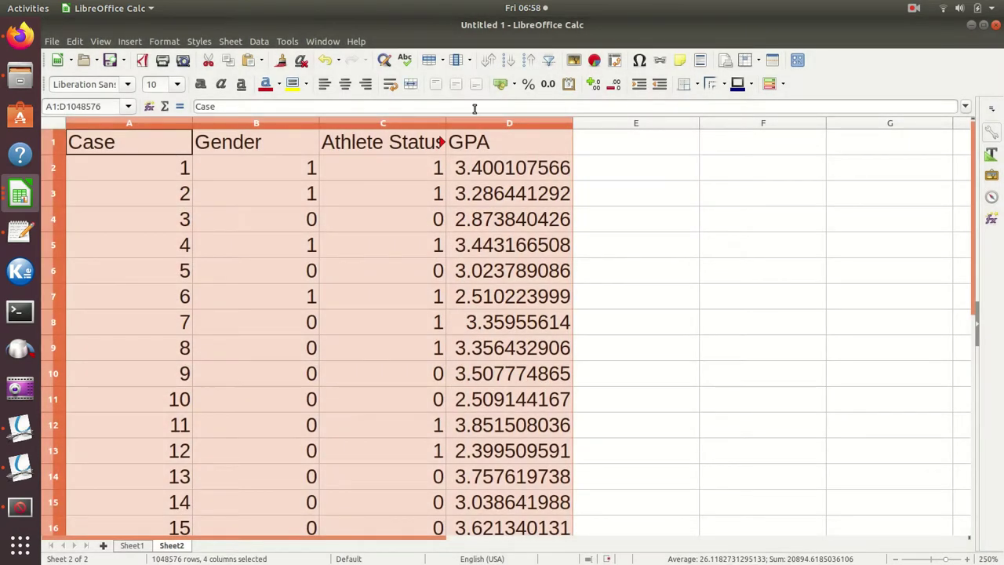
Step: Widen columns A to D on Sheet2 to fit the Athlete Status heading and centre their contents
left_click_drag(446, 124, 463, 122)
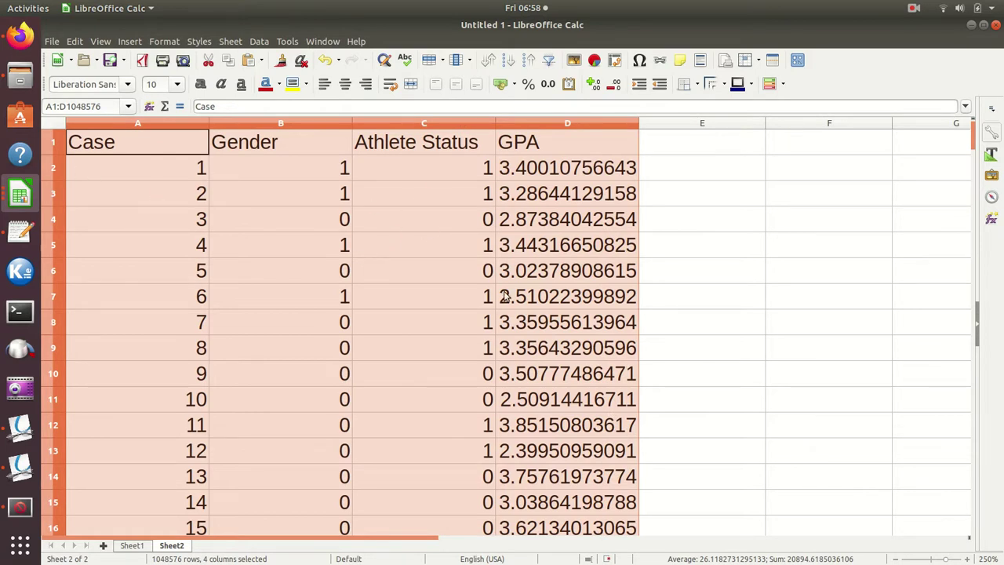
left_click(344, 84)
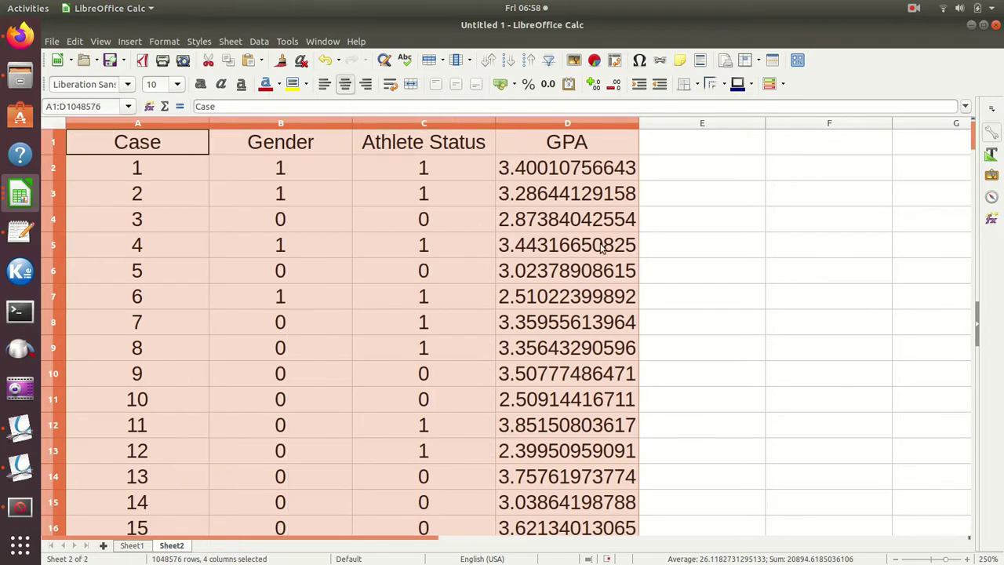
left_click(695, 281)
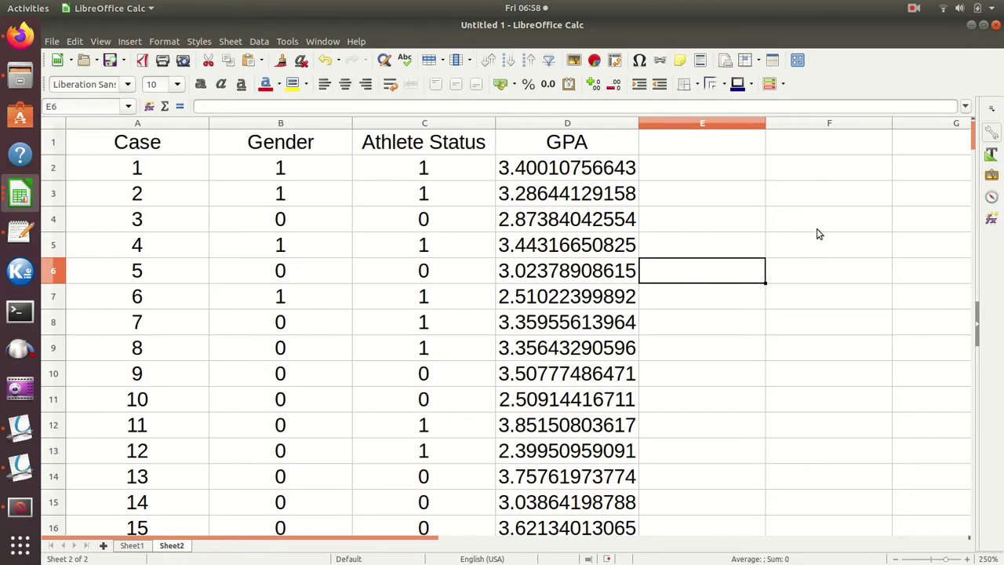
Step: Enter the letter k in empty cell F4 of Sheet2 to test whether the pasted values recalculate, and clear it again
left_click(789, 225)
type("k")
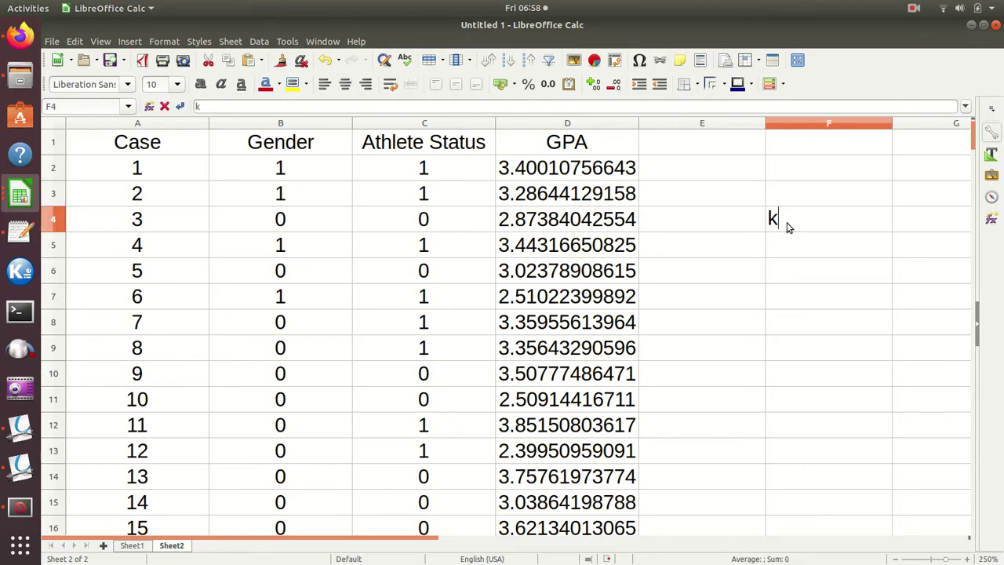
key("Return")
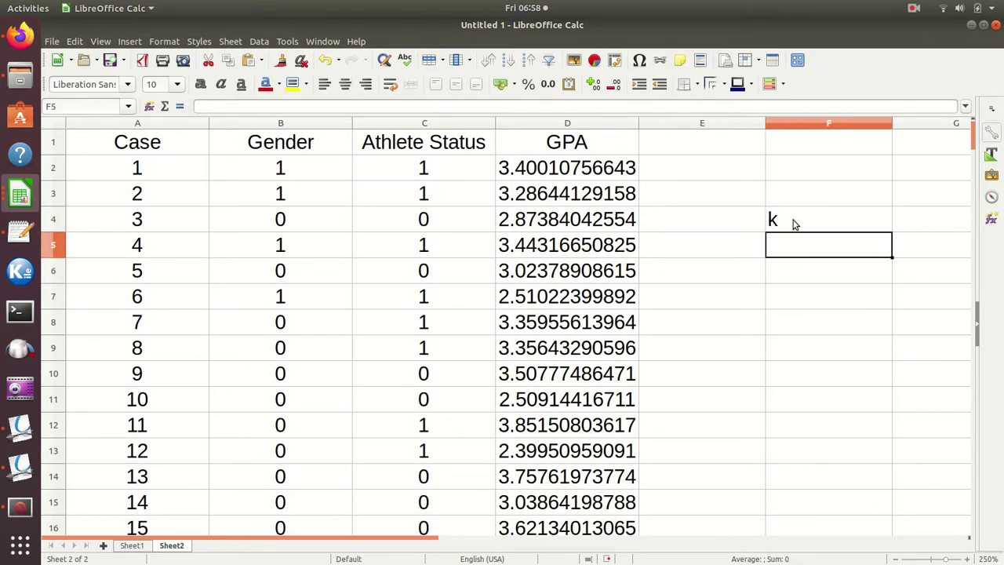
left_click(795, 223)
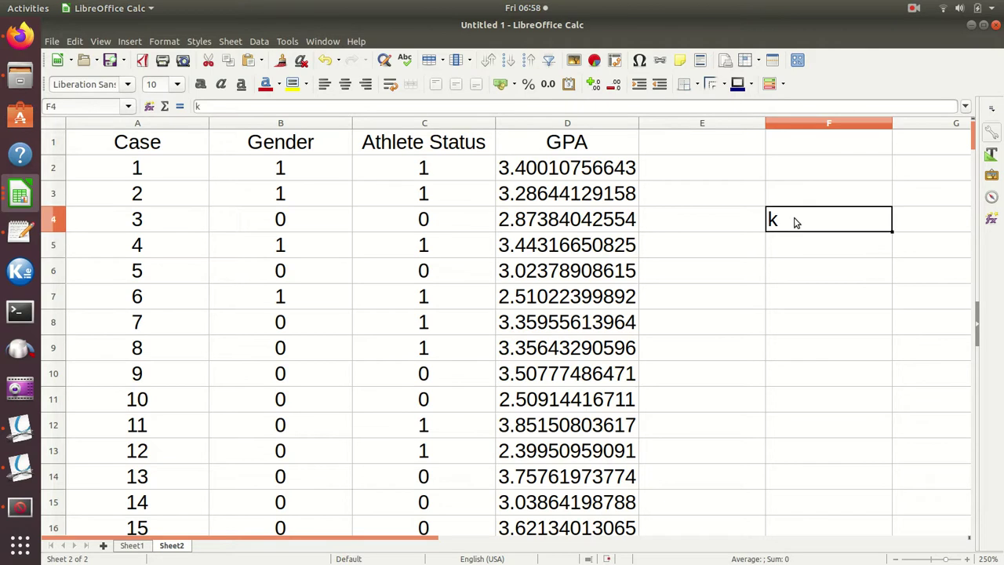
left_click(749, 266)
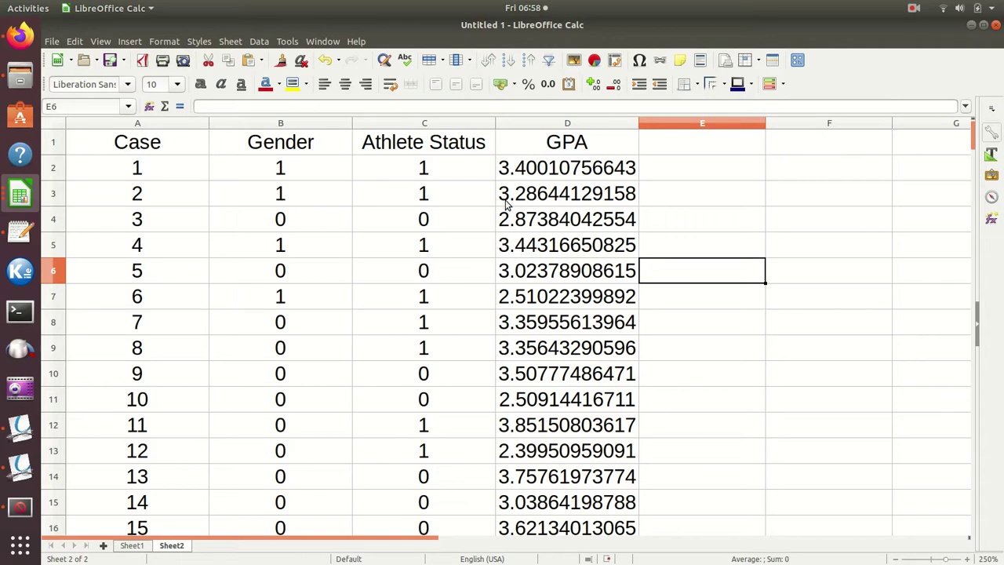
Step: Look through the pasted cases on Sheet2 and examine the Athlete Status and GPA columns
scroll(563, 406, "down", 11)
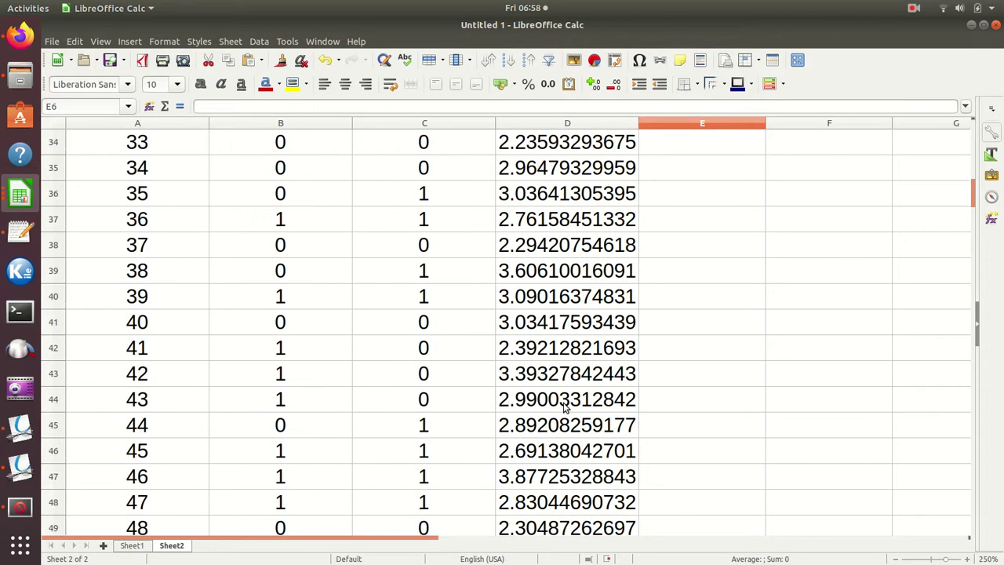
scroll(563, 405, "down", 13)
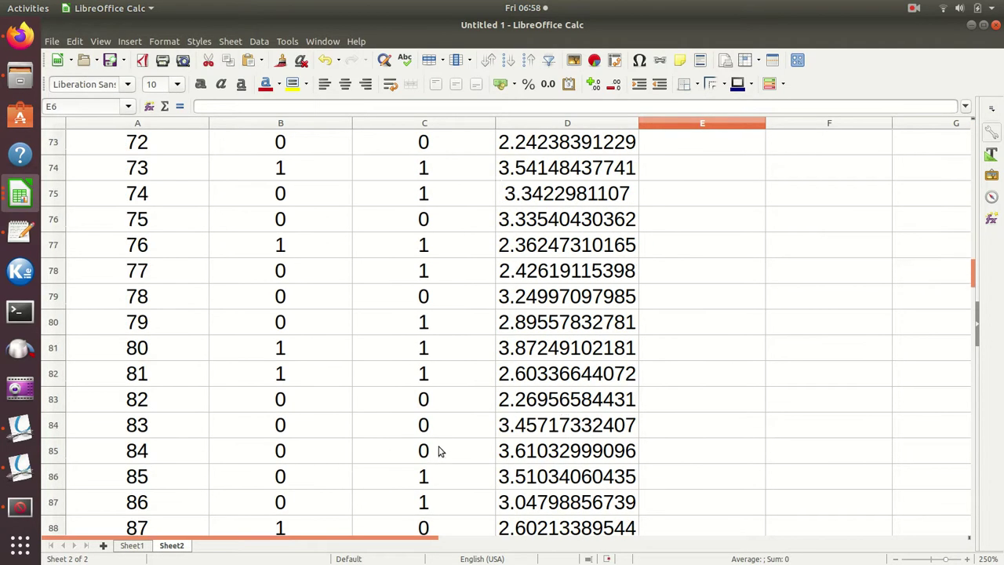
scroll(621, 397, "up", 19)
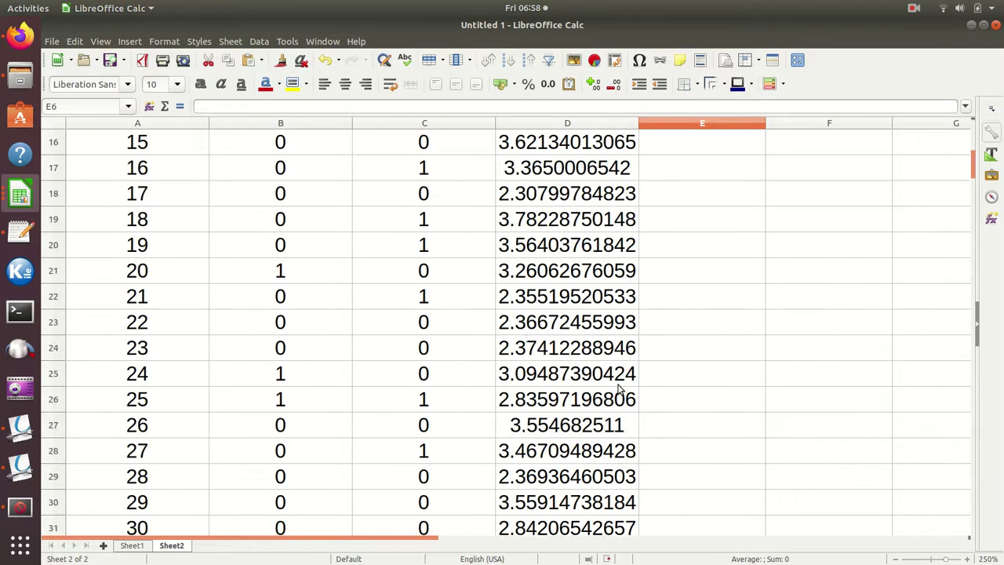
scroll(621, 396, "up", 5)
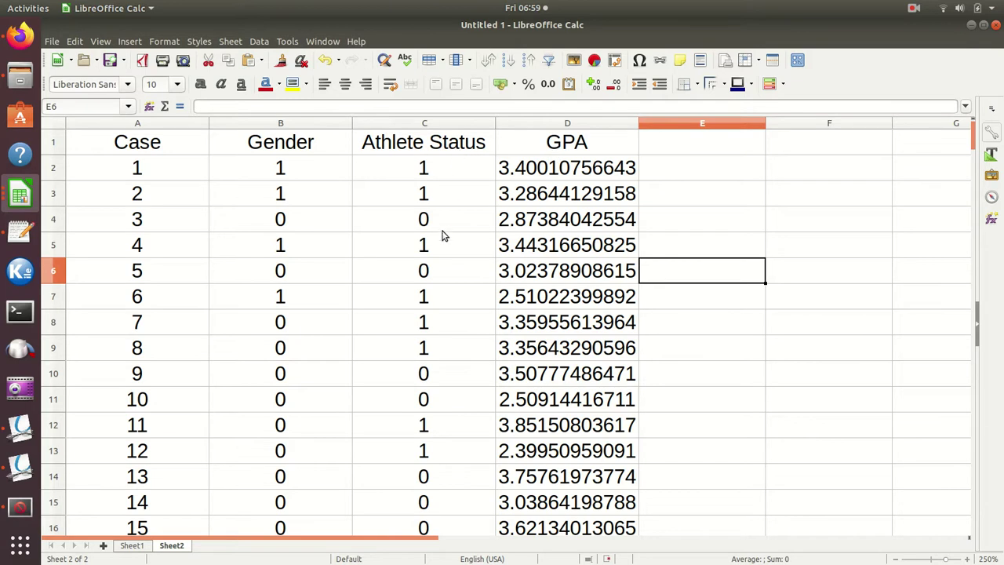
left_click(426, 123)
left_click(531, 119, "shift")
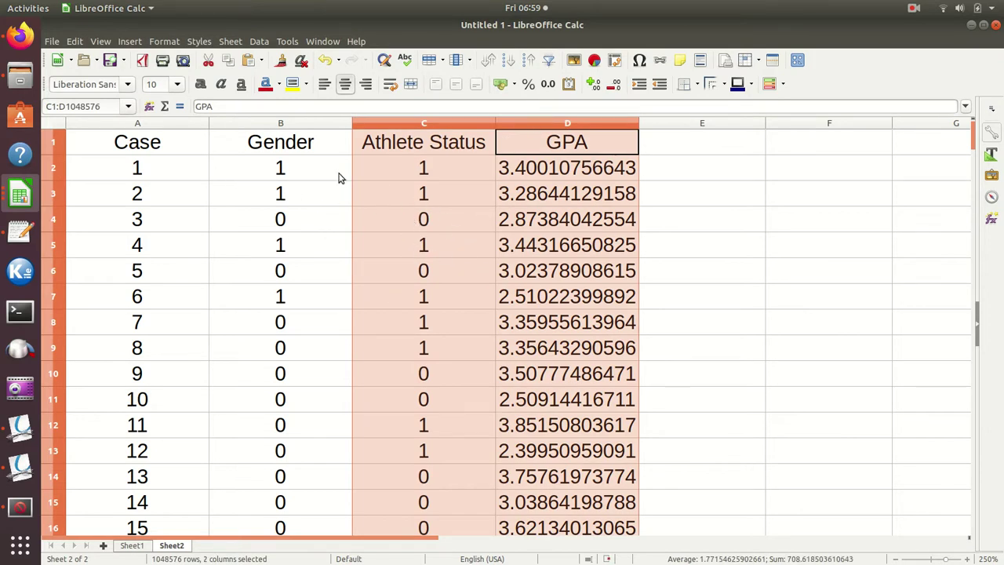
left_click(497, 296)
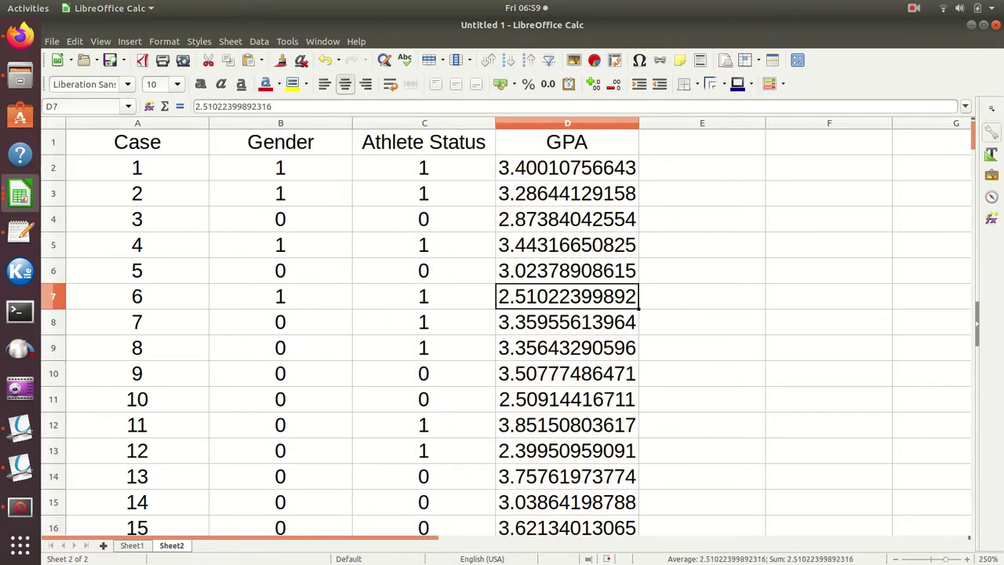
Step: Add a third sheet and copy the Gender column from Sheet2 into column A of Sheet3
left_click(102, 546)
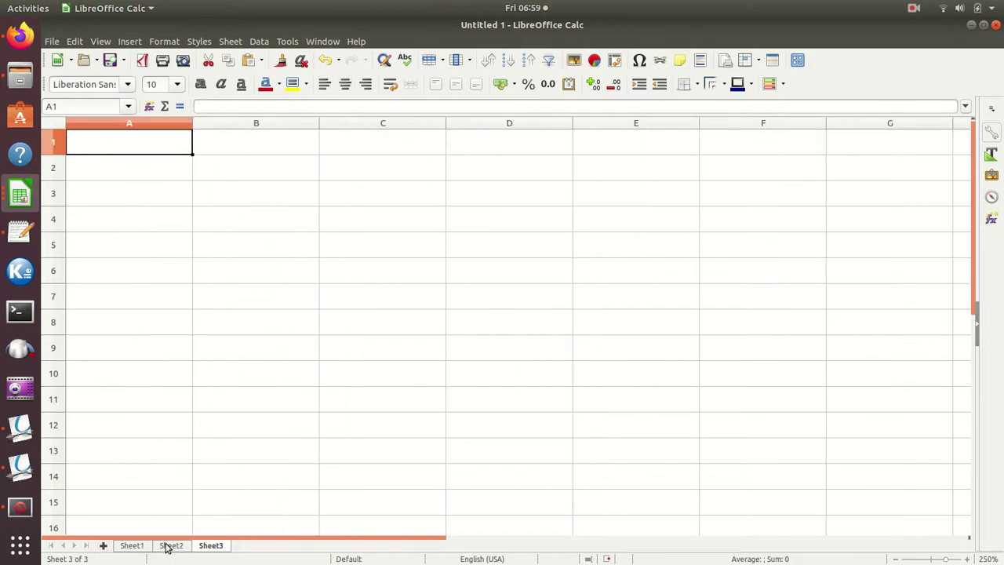
left_click(169, 545)
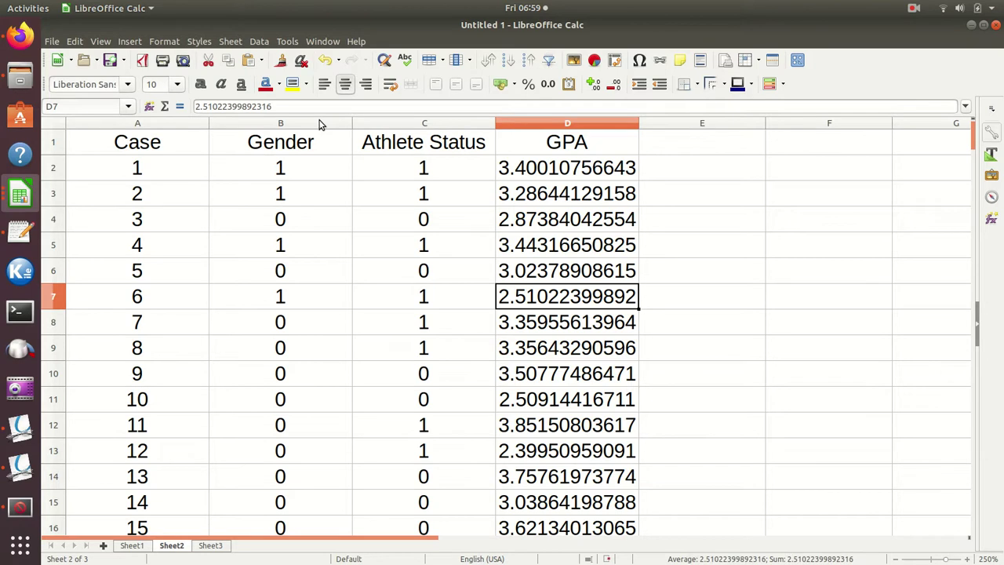
left_click(319, 124)
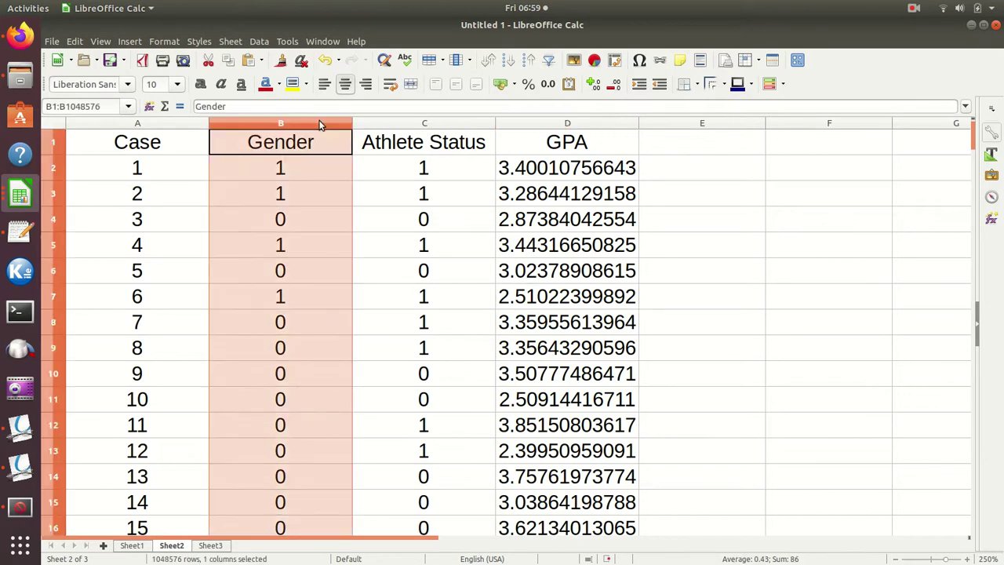
right_click(319, 124)
left_click(345, 141)
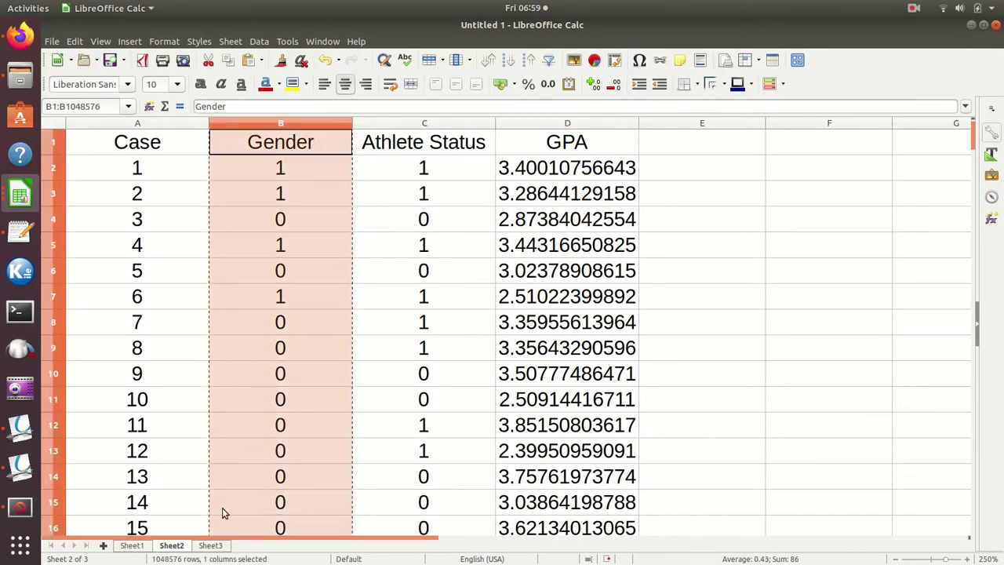
left_click(210, 545)
right_click(134, 144)
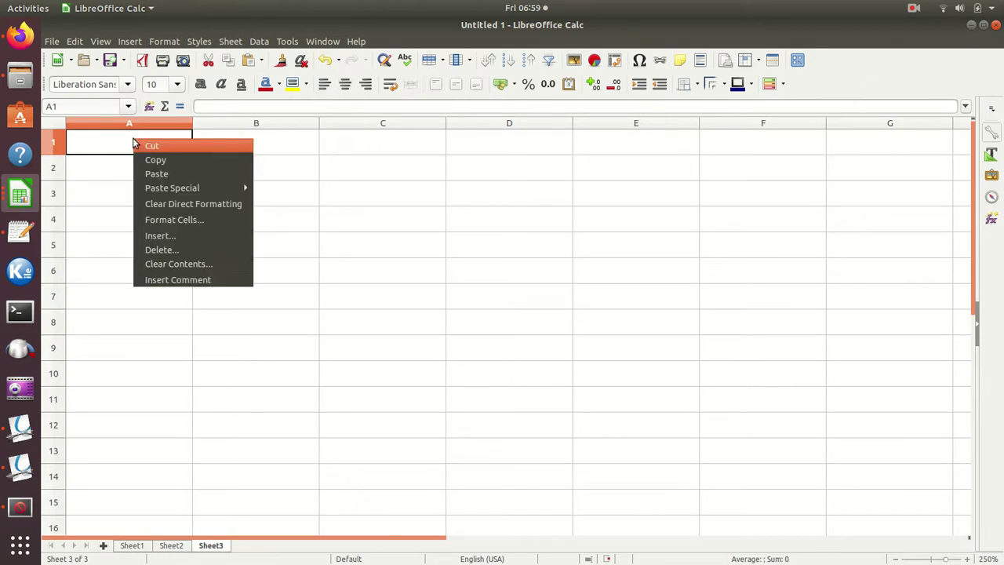
left_click(168, 176)
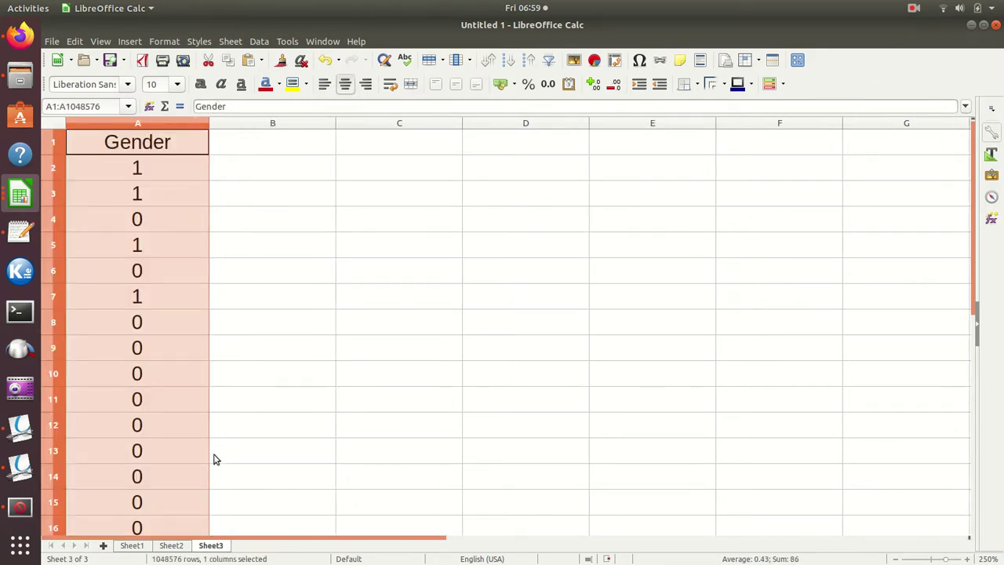
Step: Copy the GPA column from Sheet2 into column B of Sheet3, next to Gender
left_click(171, 545)
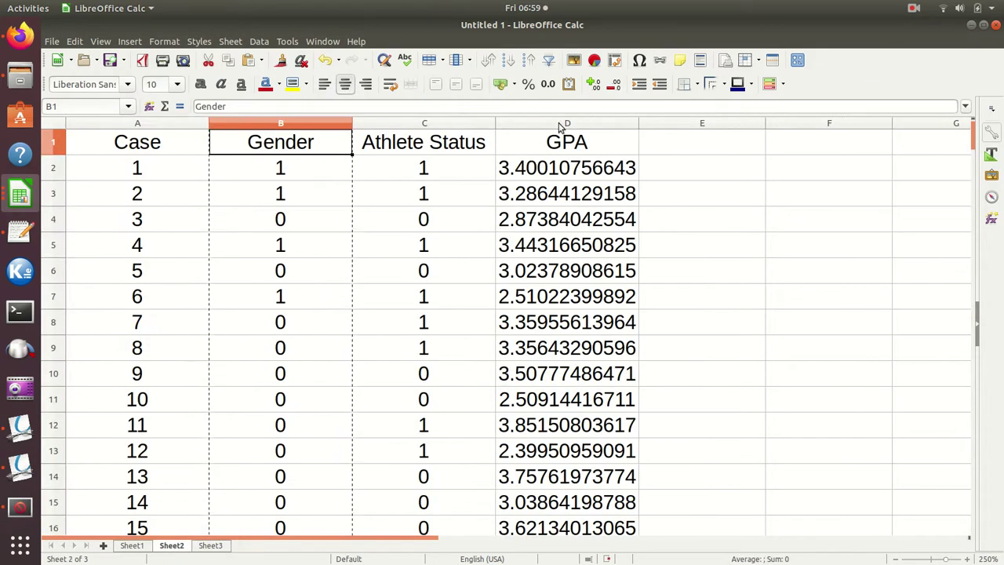
left_click(558, 124)
right_click(557, 124)
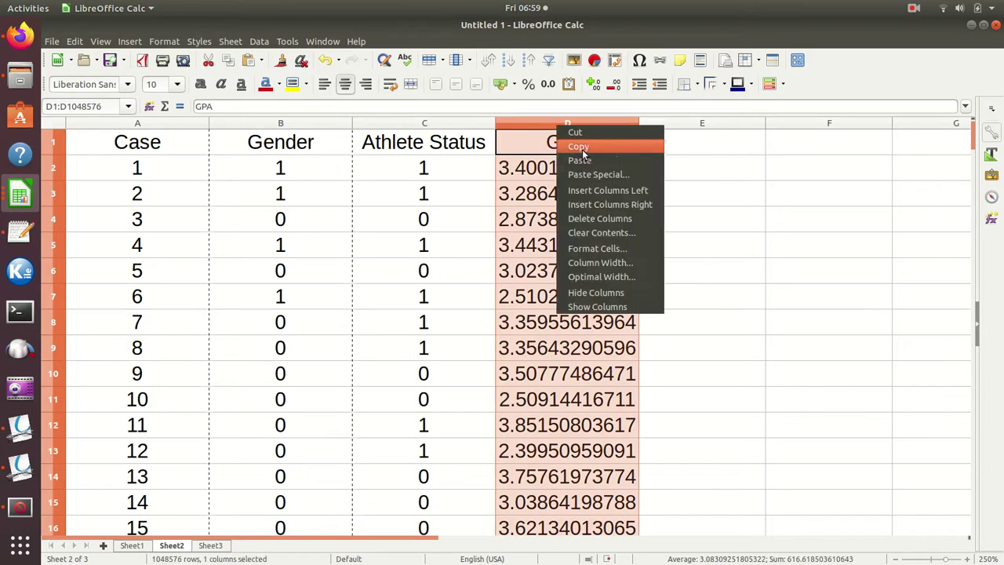
left_click(582, 149)
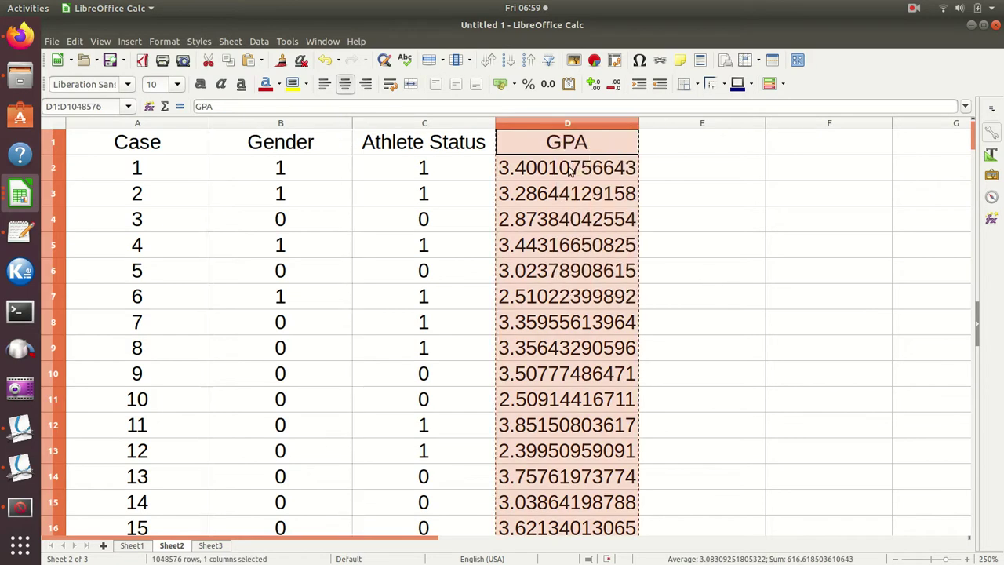
left_click(209, 546)
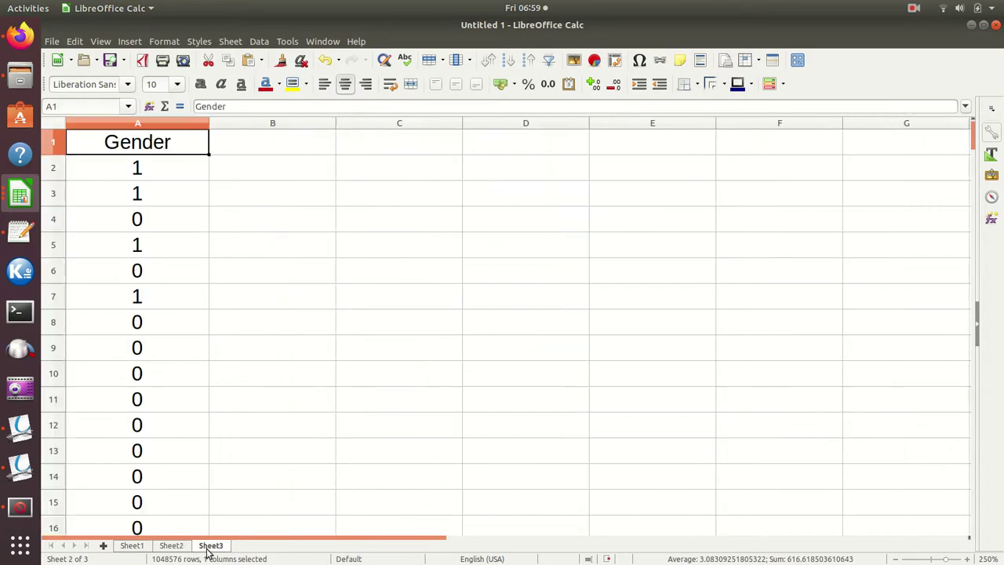
right_click(276, 144)
left_click(297, 181)
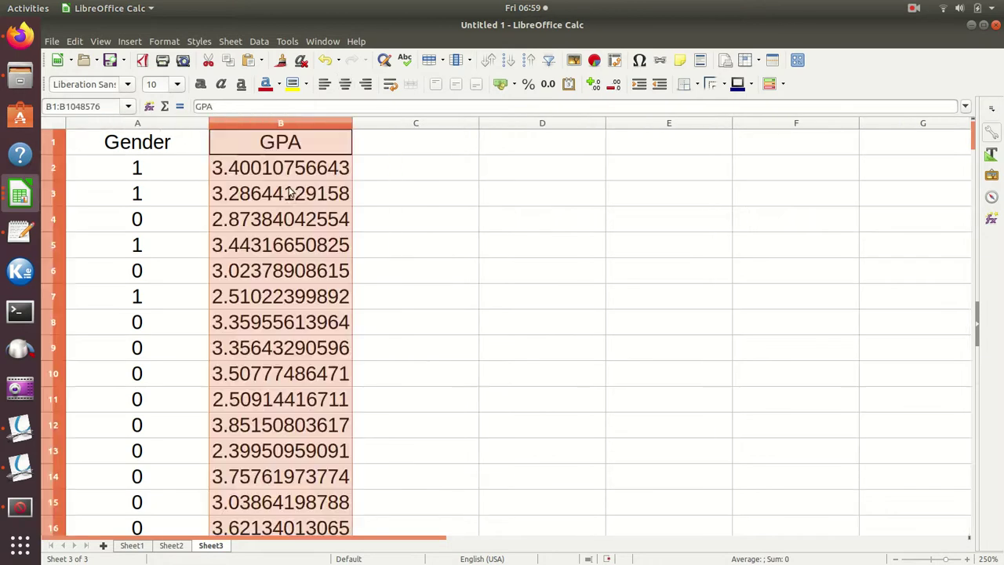
Step: Insert an XY (Scatter) chart with points only from the Gender and GPA columns on Sheet3
left_click(451, 298)
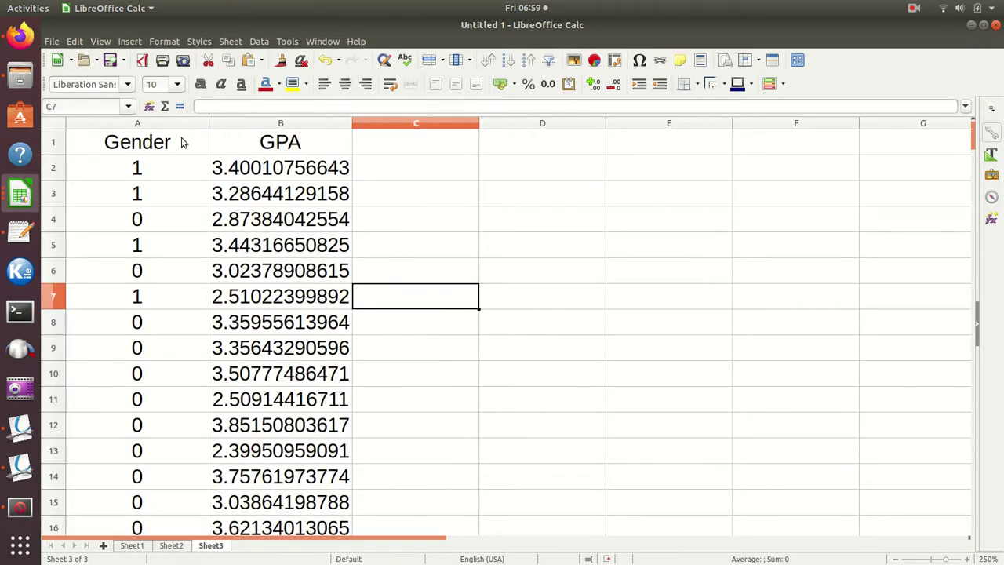
left_click_drag(177, 126, 265, 125)
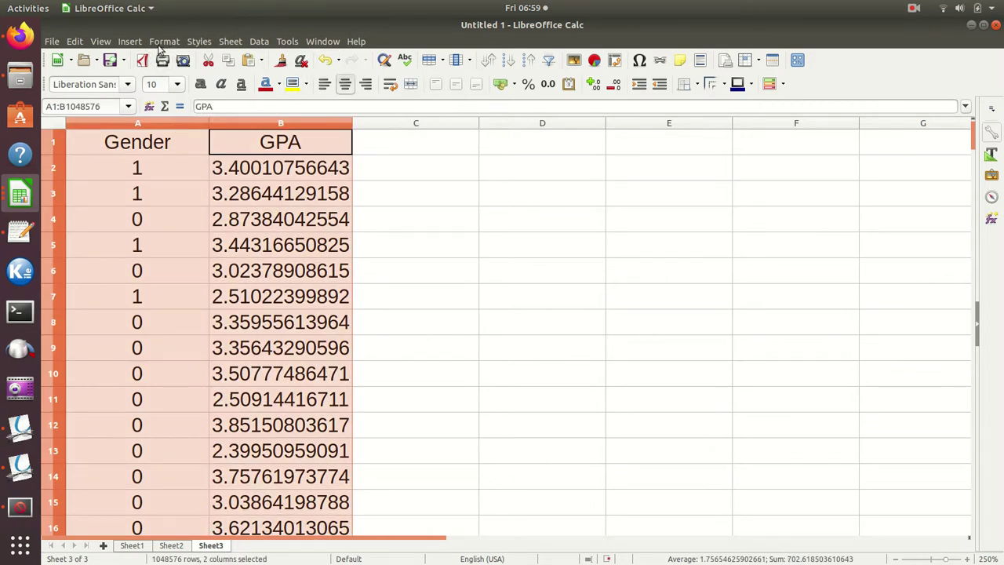
left_click(132, 44)
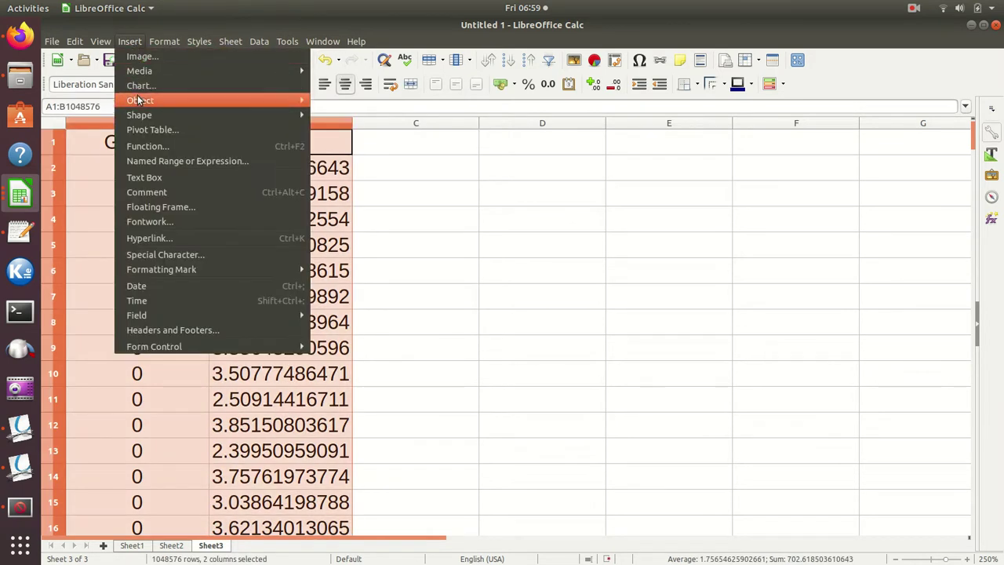
left_click(146, 87)
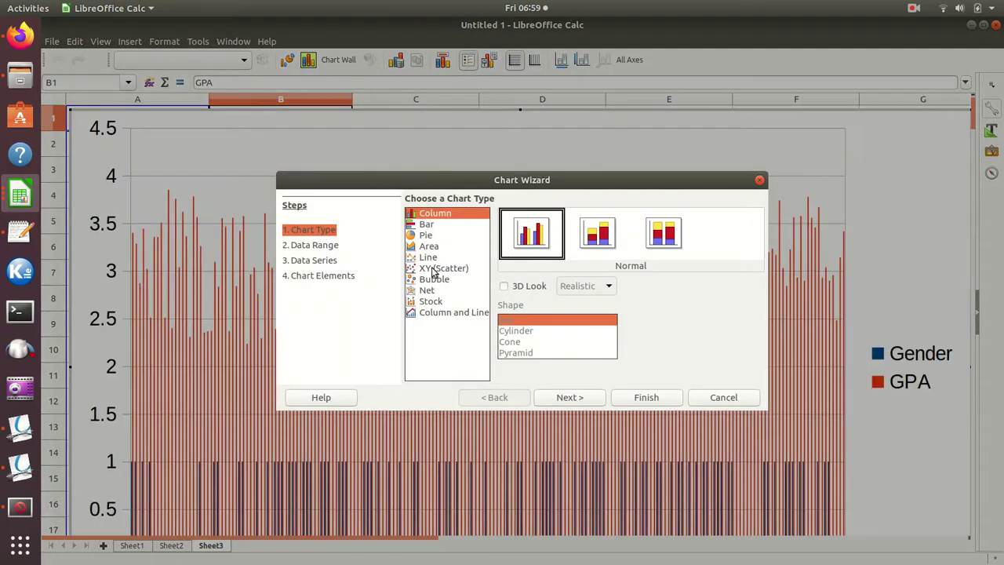
left_click(433, 270)
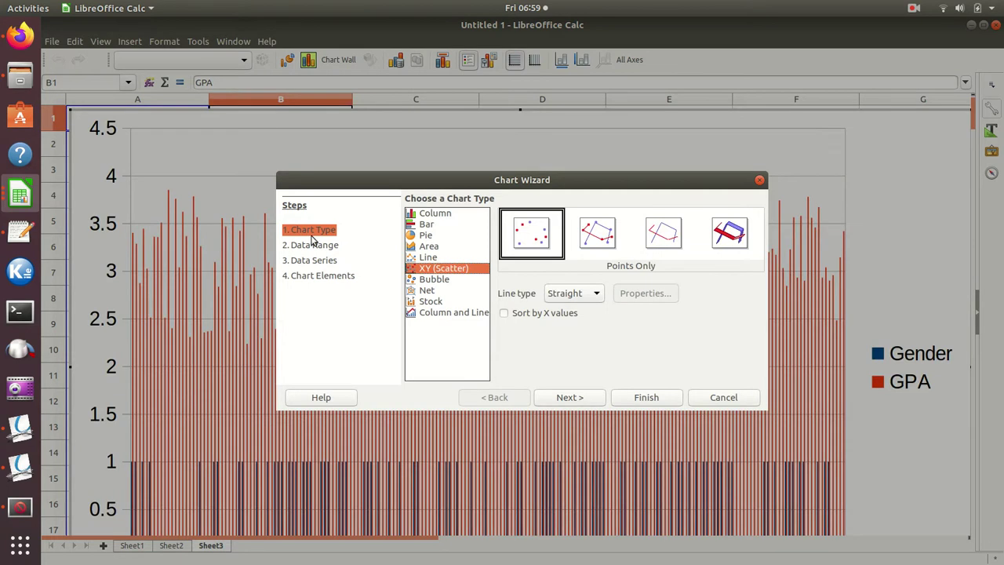
left_click(647, 398)
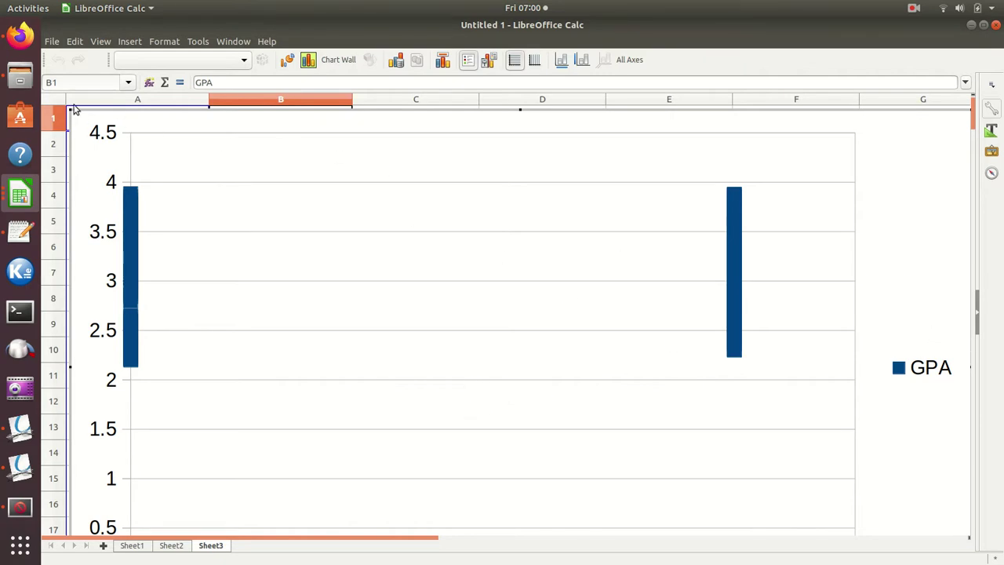
Step: Shrink the scatter chart to about 2.6 by 2.0 inches and place it beside the Gender and GPA columns
left_click_drag(66, 103, 455, 218)
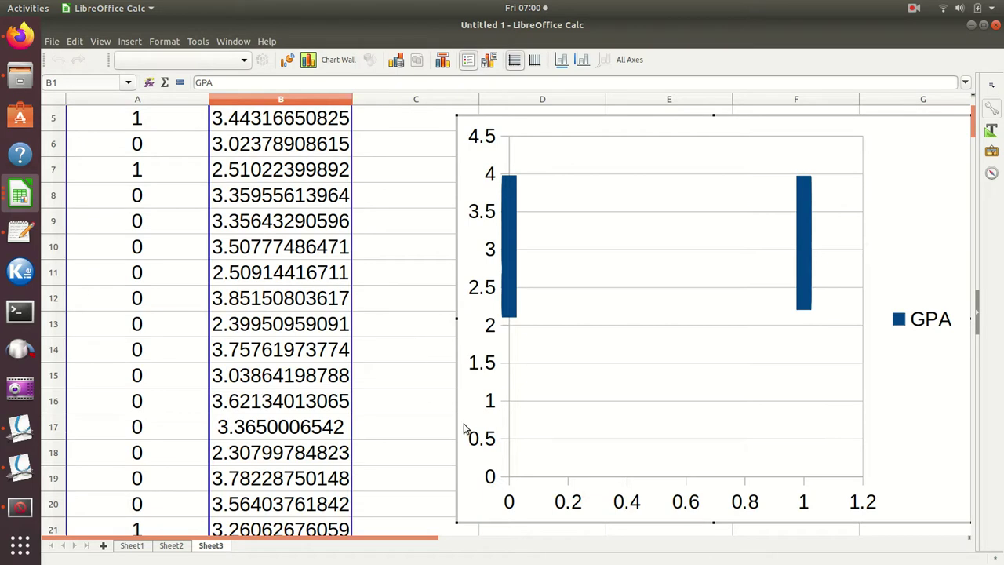
key("Escape")
key("Escape")
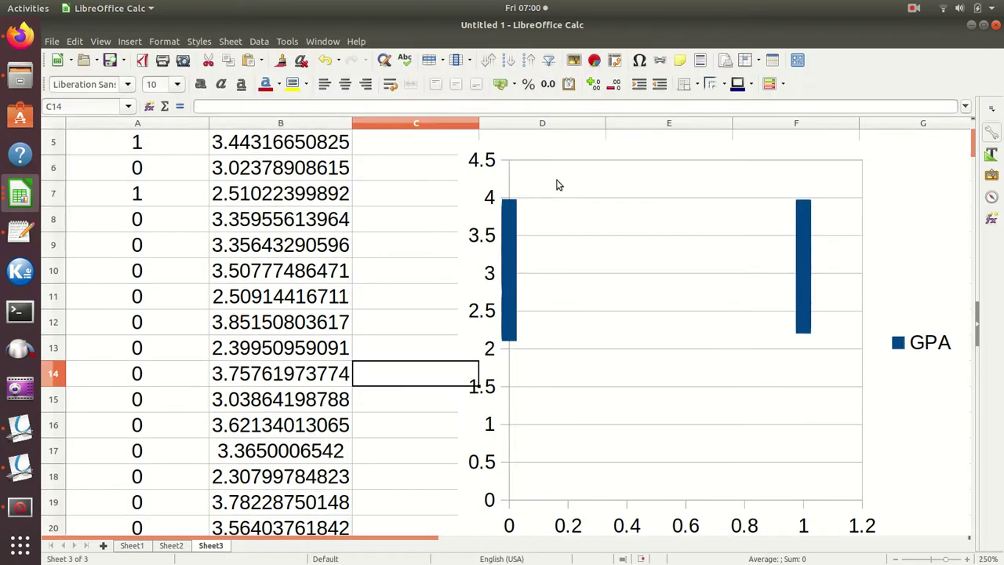
left_click(766, 280)
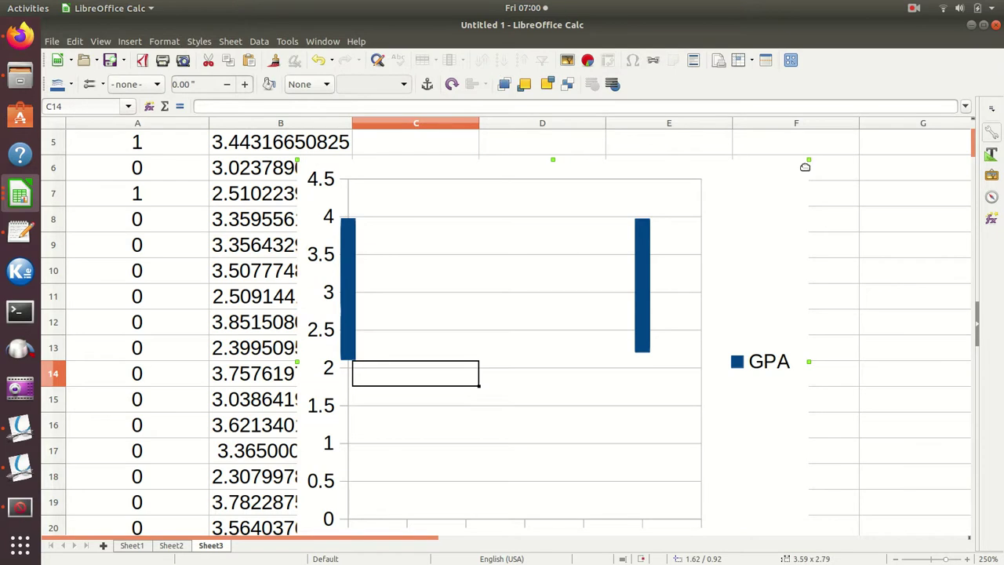
left_click_drag(807, 163, 664, 276)
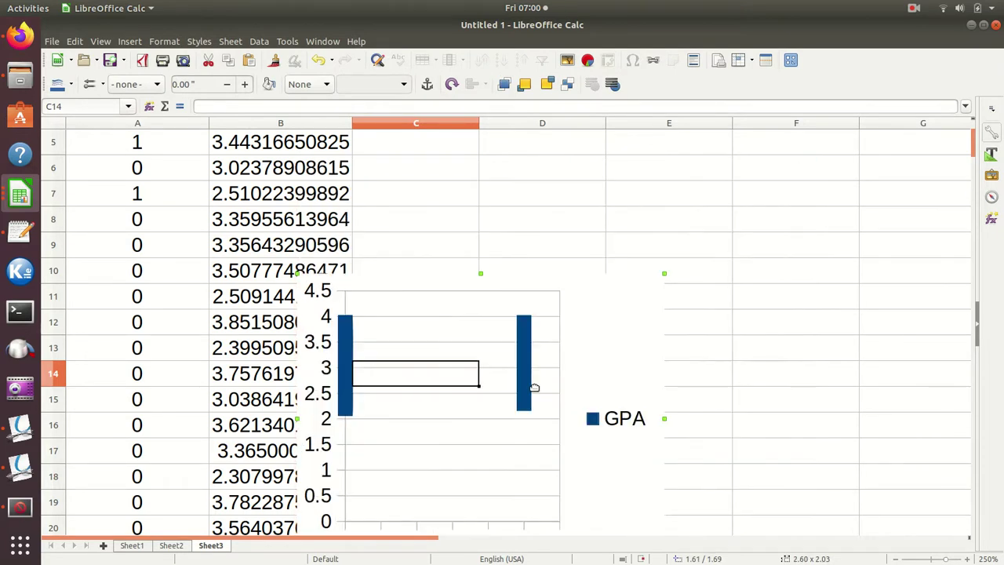
left_click_drag(560, 462, 738, 354)
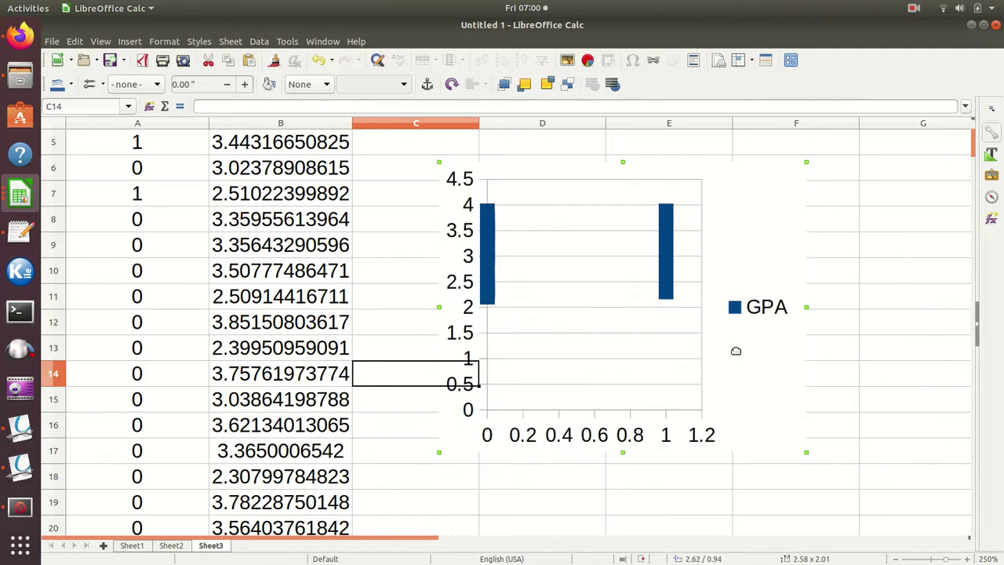
left_click(590, 509)
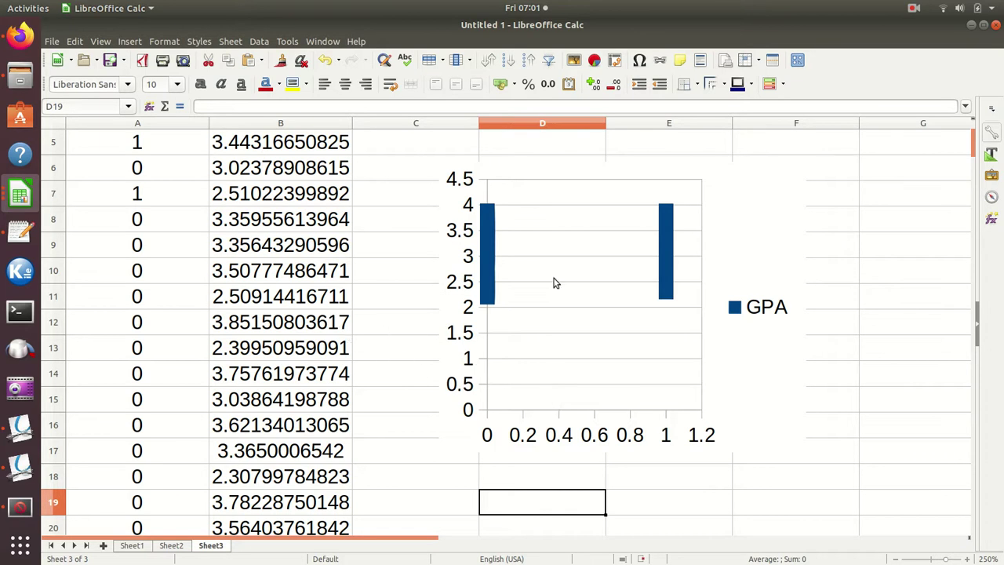
scroll(415, 374, "up", 2)
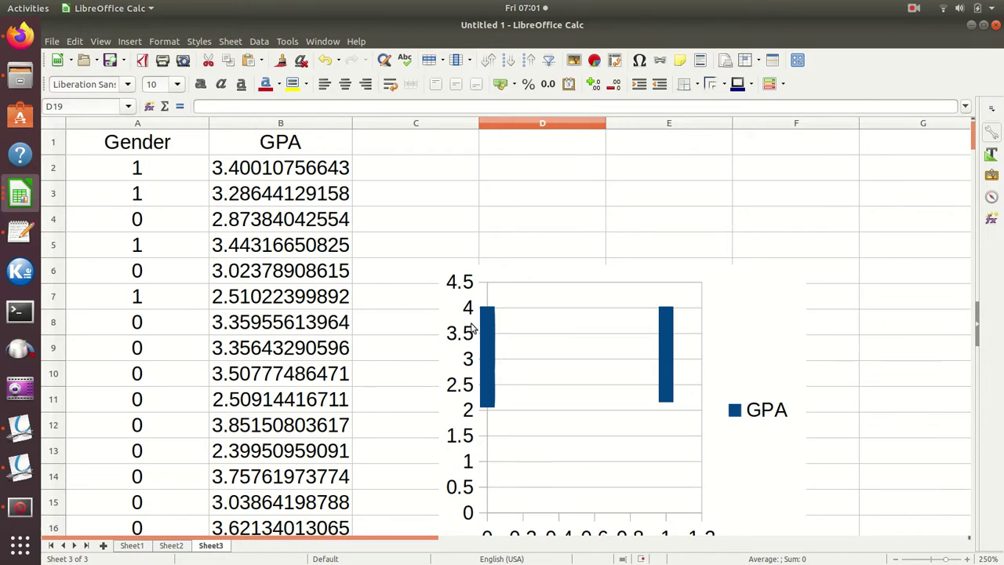
Step: On Sheet2, enter the headings Ath, G and Int in cells E1, F1 and G1 beside the GPA column
left_click(172, 545)
left_click(687, 322)
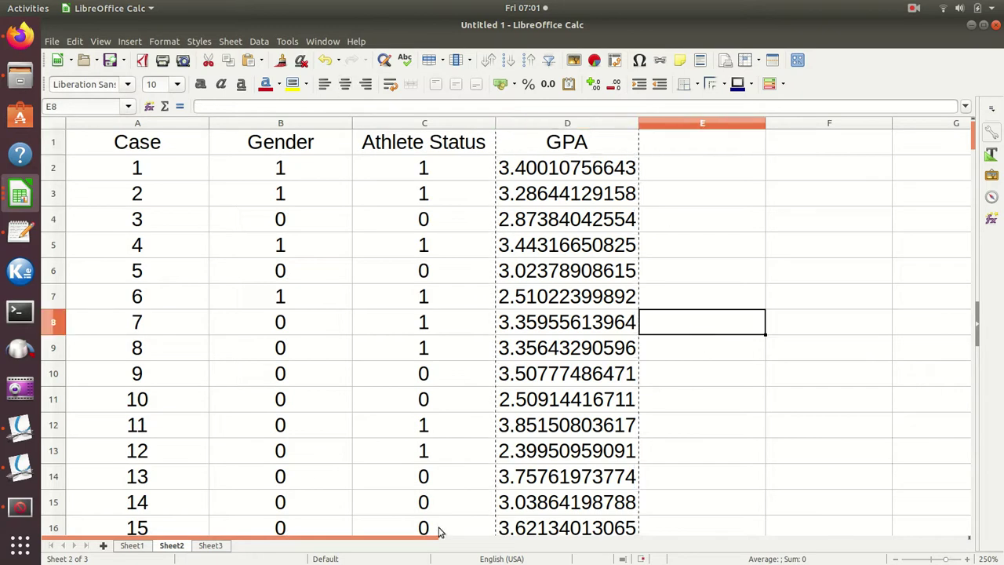
left_click_drag(428, 530, 477, 529)
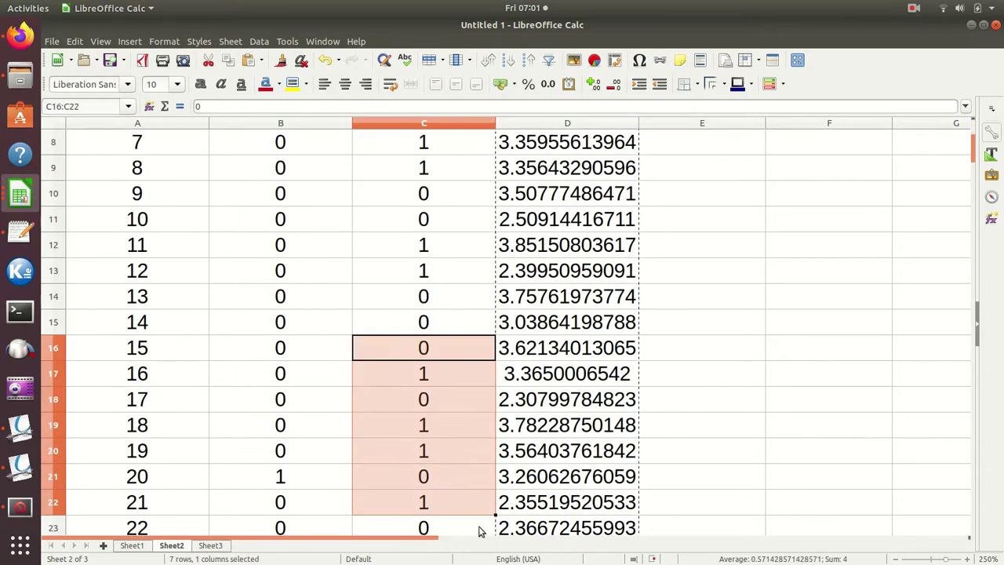
scroll(745, 350, "up", 3)
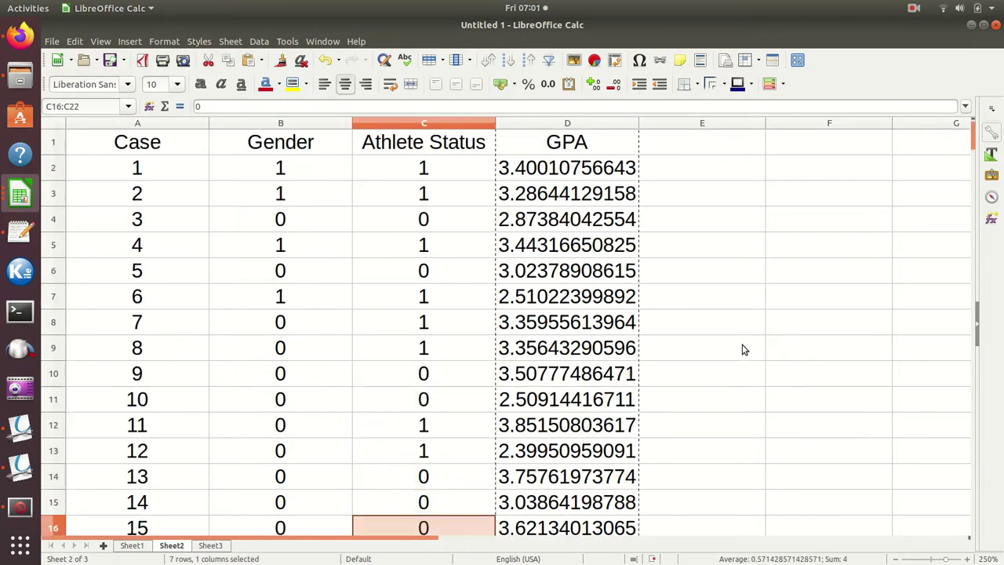
left_click(787, 366)
left_click_drag(425, 536, 515, 541)
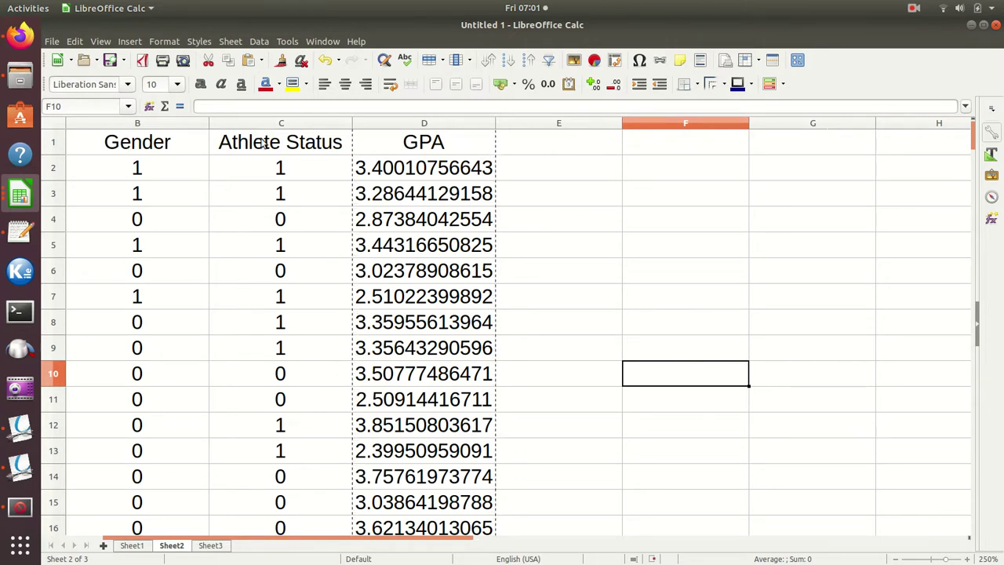
left_click(611, 149)
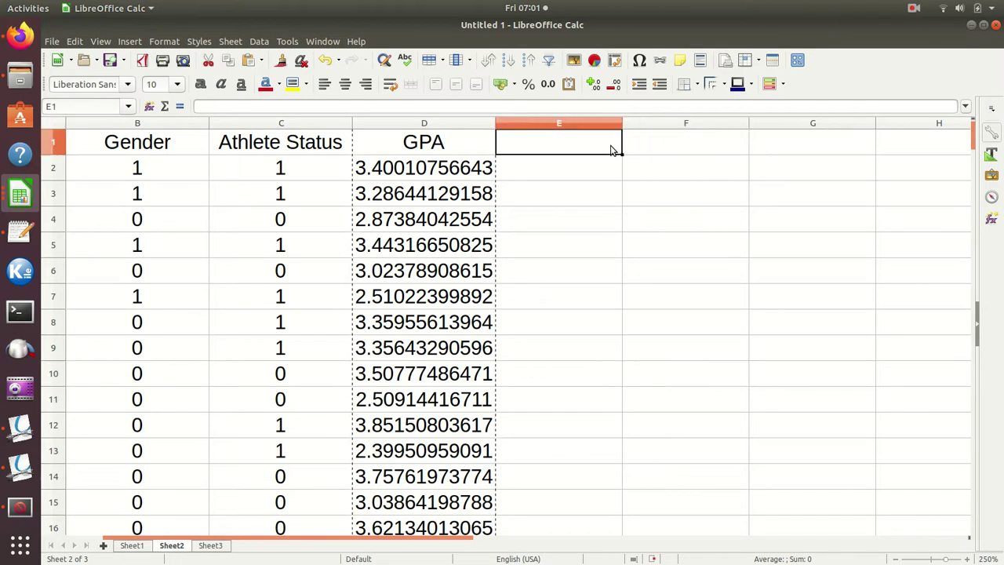
type("Ath")
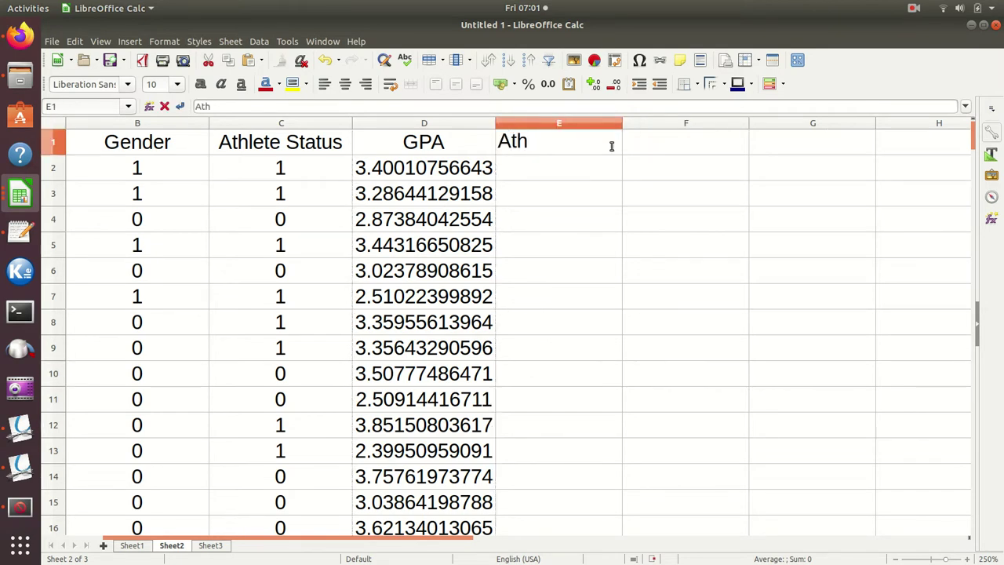
key("Tab")
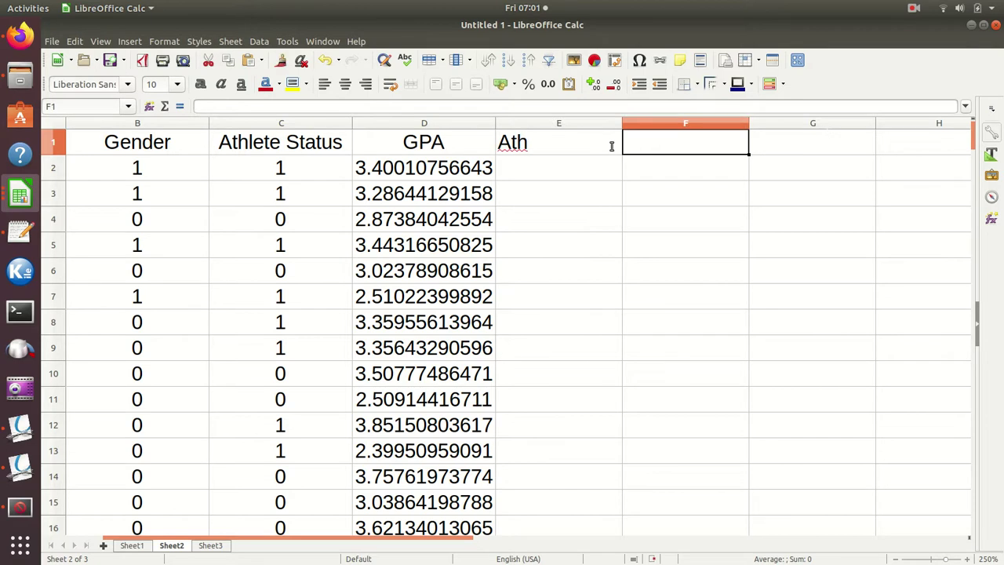
type("G")
key("Return")
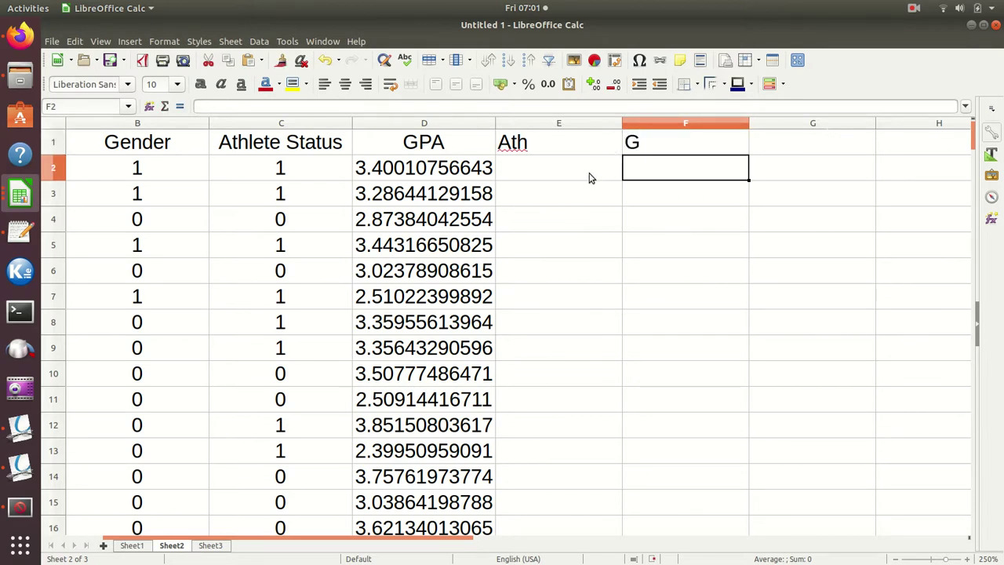
left_click(775, 154)
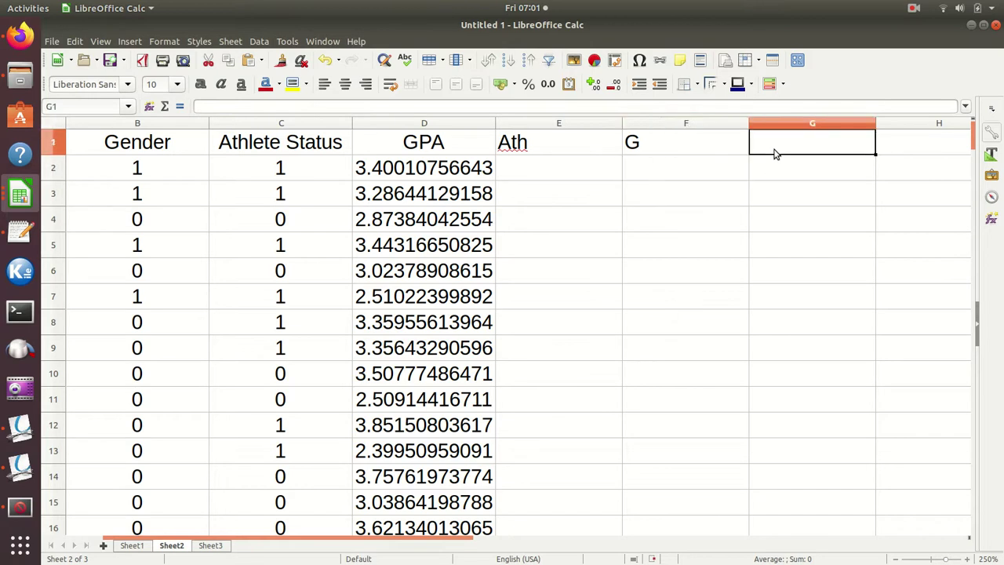
type("Int")
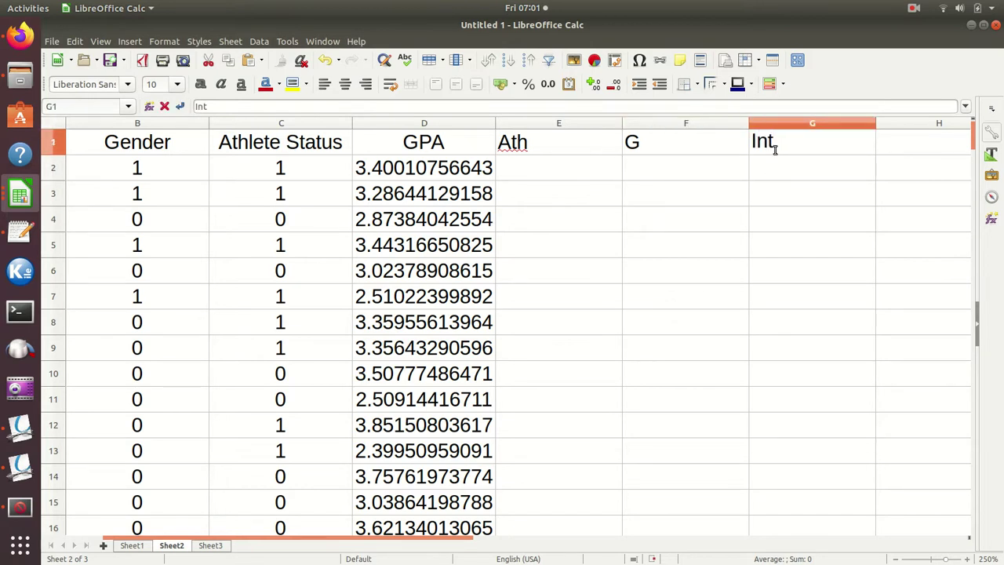
key("Return")
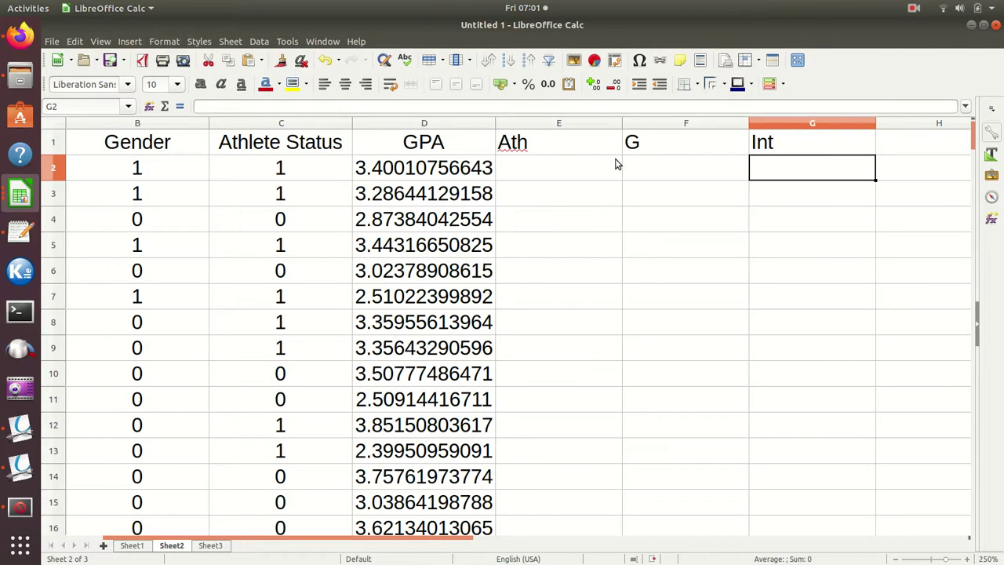
Step: Start a LINEST formula over the range E2:G6 with the GPA values D2:D201 as its Y data
left_click(552, 170)
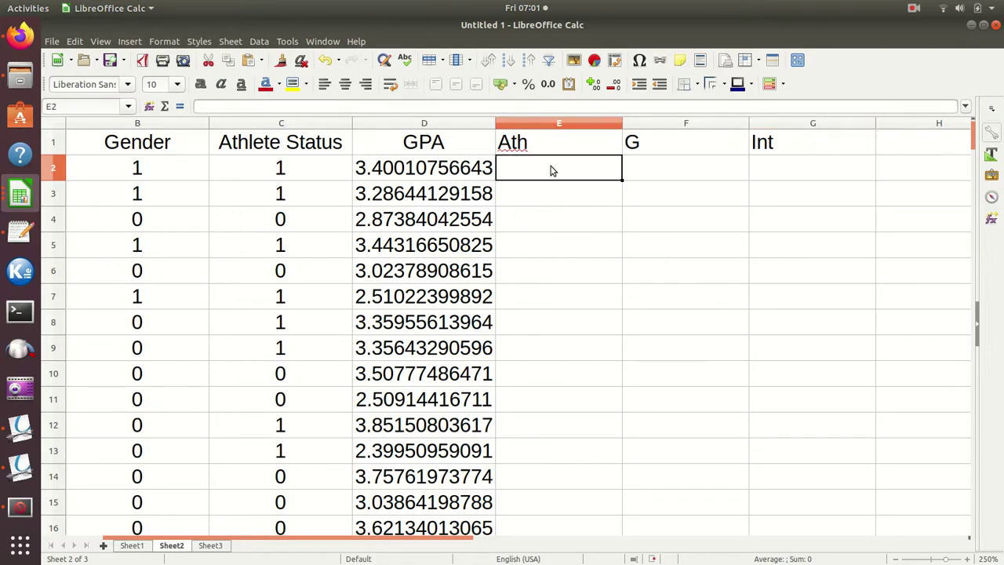
left_click_drag(551, 171, 778, 272)
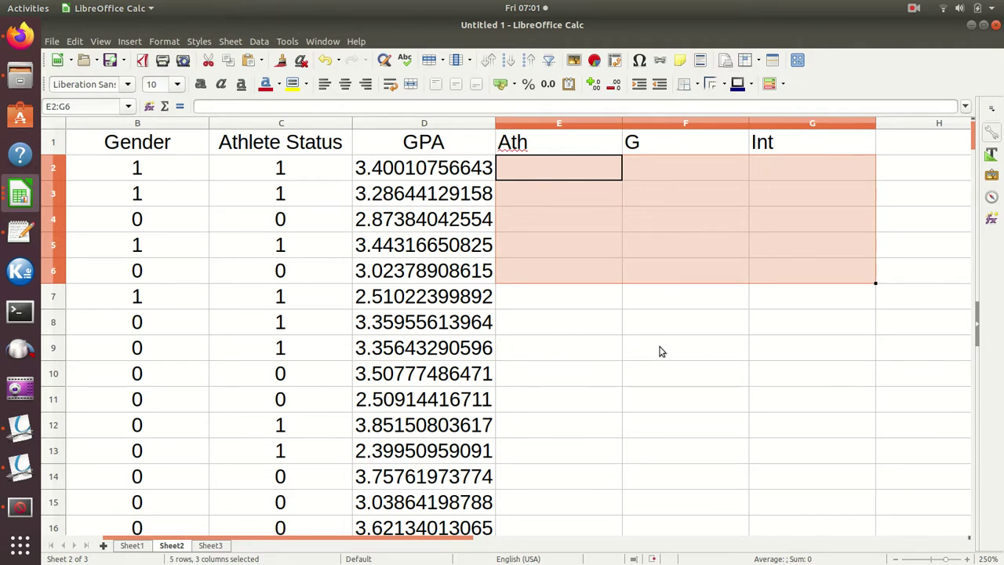
type("=linest")
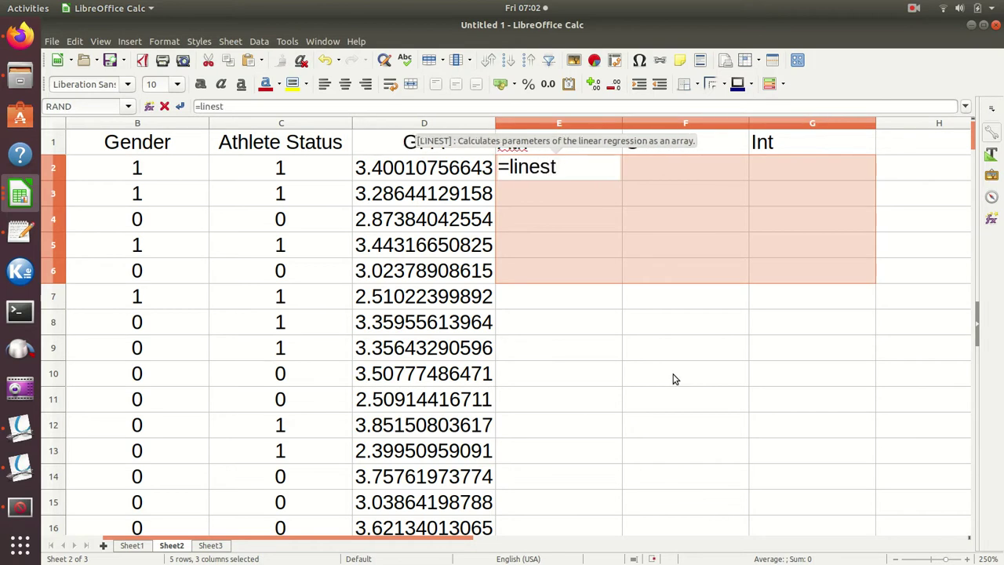
type("(")
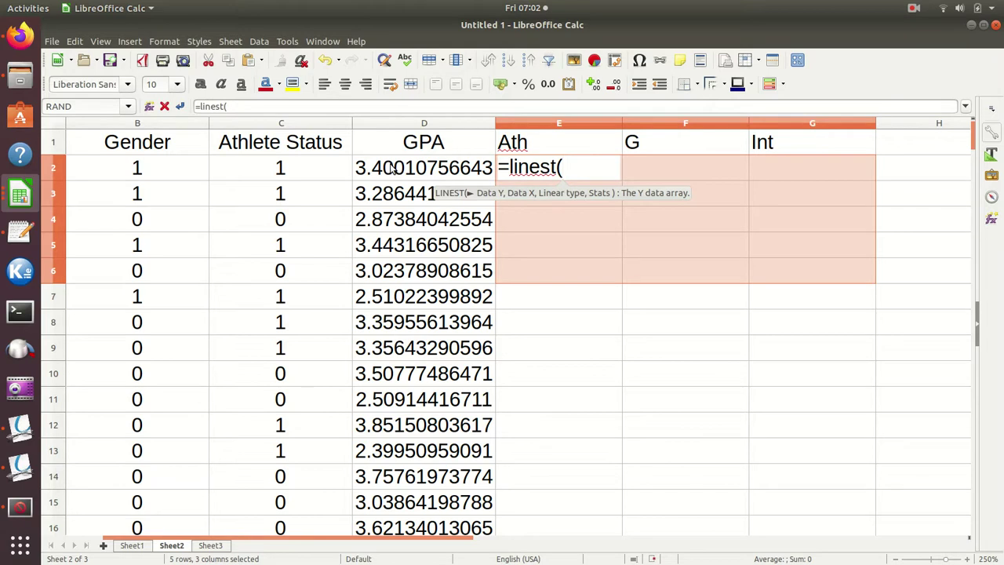
left_click_drag(394, 168, 469, 193)
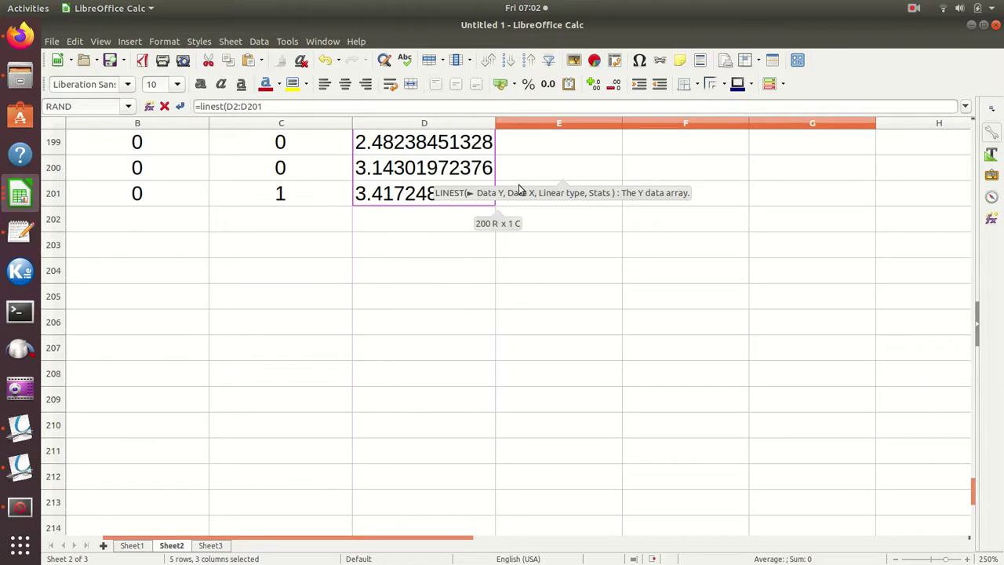
type(",")
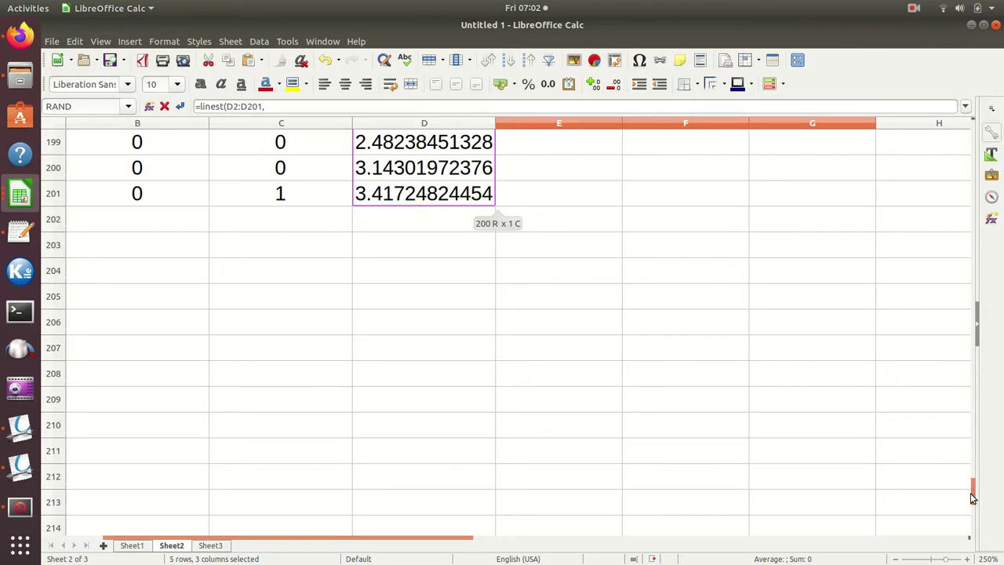
Step: Add the Gender and Athlete Status values B2:C201 as the X data of the LINEST formula
left_click_drag(973, 496, 969, 127)
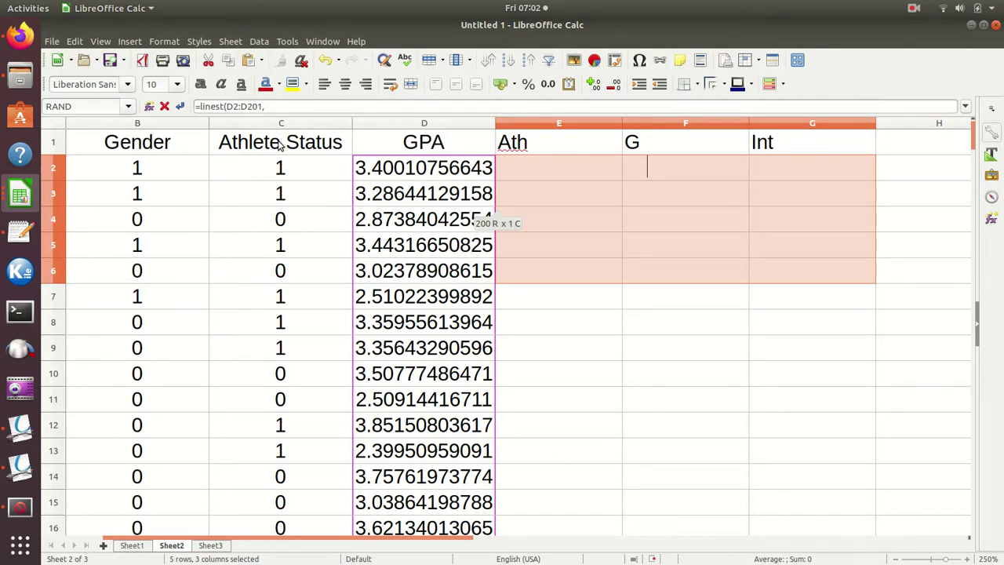
left_click_drag(161, 171, 299, 458)
left_click_drag(307, 543, 283, 323)
left_click_drag(308, 160, 308, 252)
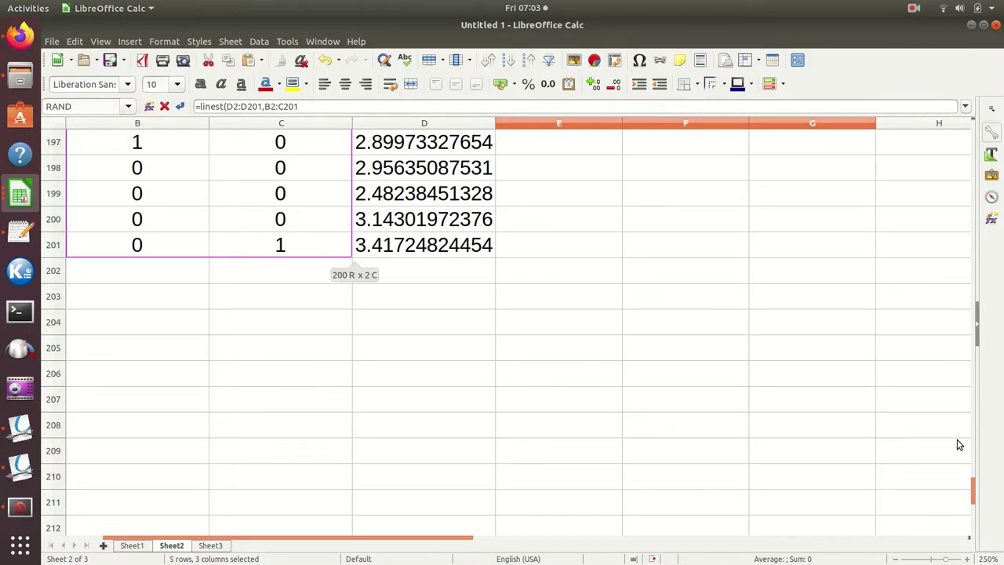
scroll(911, 364, "up", 5)
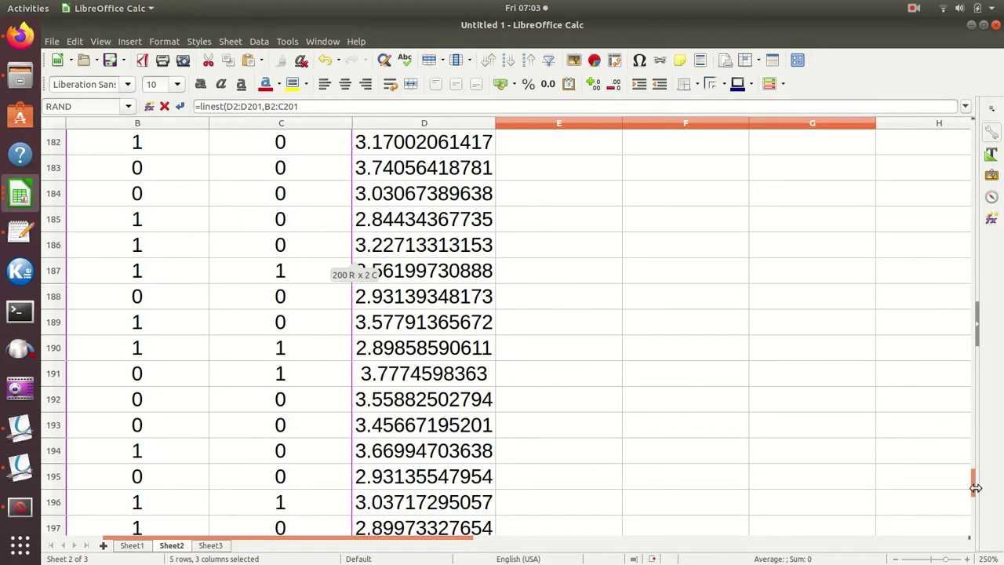
left_click_drag(974, 492, 977, 120)
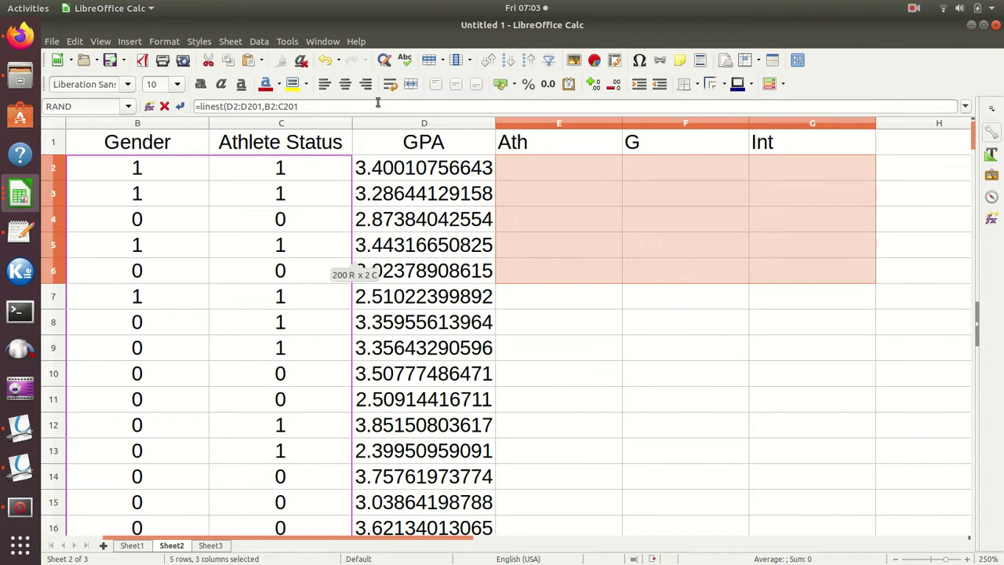
type(",")
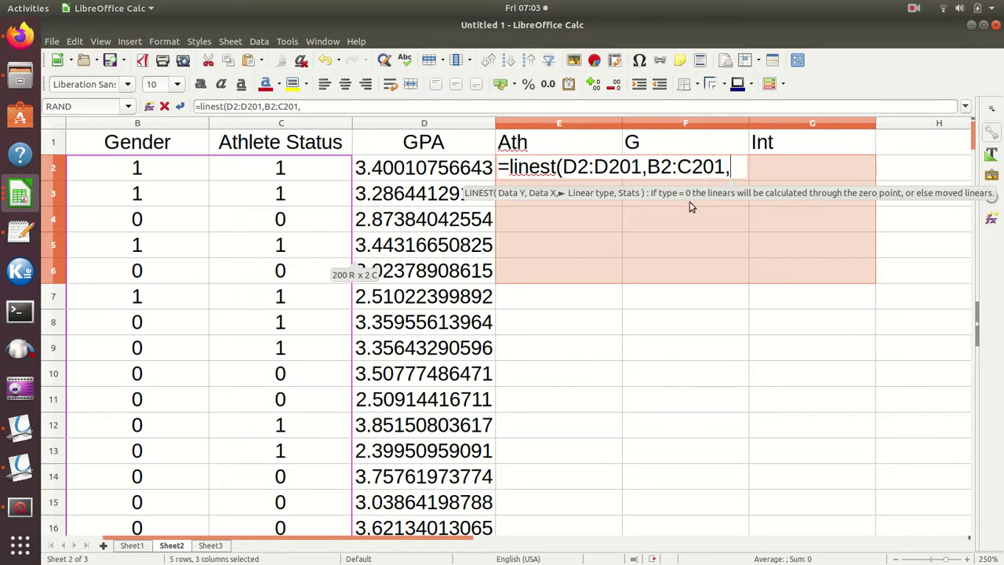
Step: Finish the LINEST formula with linear type 1 and stats 1, entering it as an array formula across E2:G6
type("1")
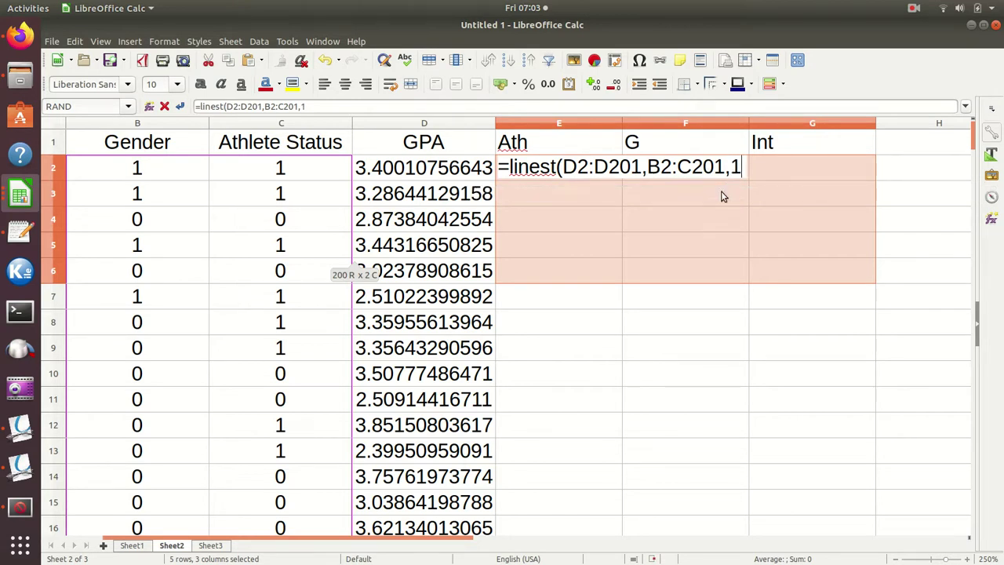
type(",1")
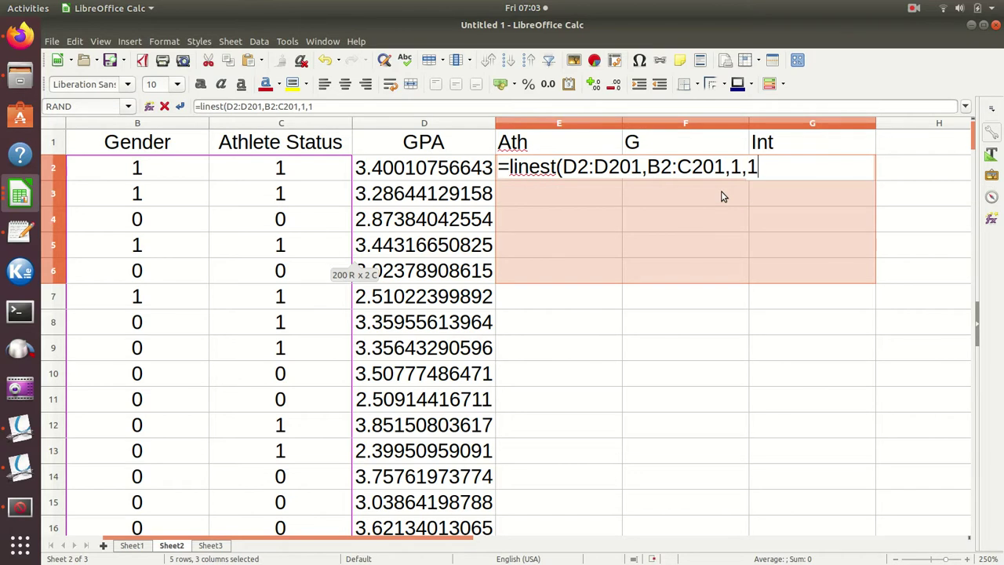
type(")")
key("ctrl+shift+Return")
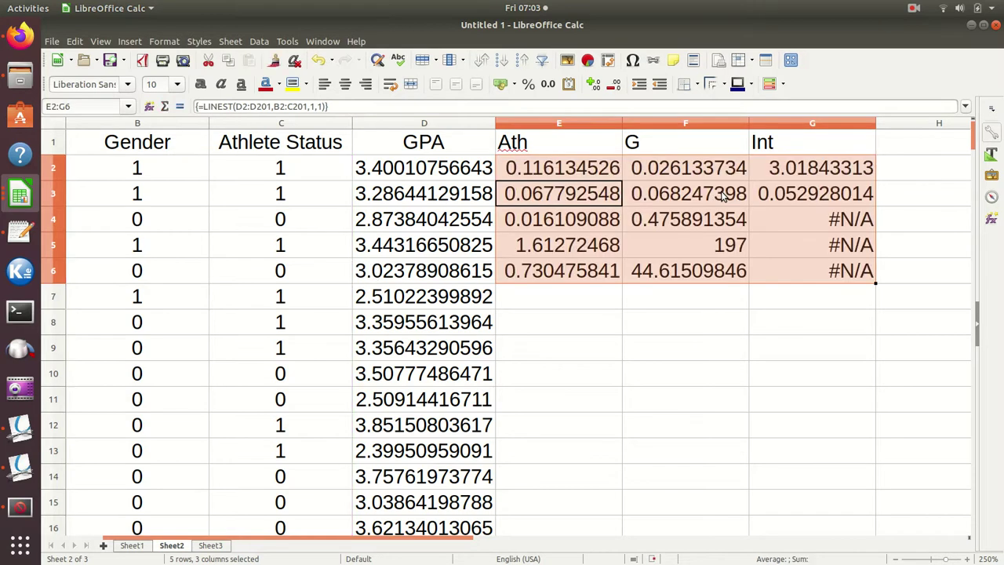
left_click(627, 348)
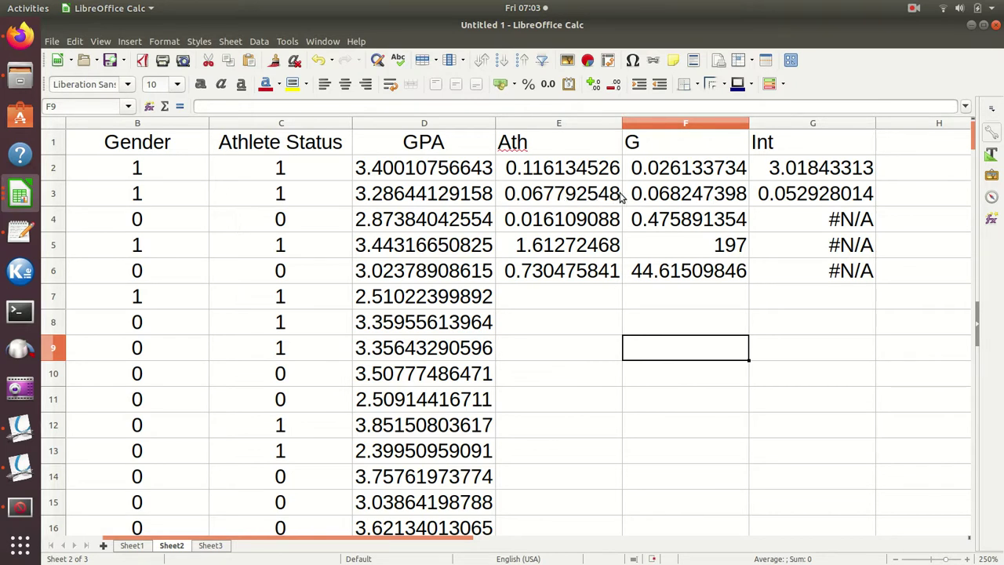
Step: Examine the G coefficient and the G and Ath standard errors in the LINEST output, and look through the unsorted data rows
left_click(683, 173)
left_click(677, 196)
left_click(684, 176)
left_click(677, 195)
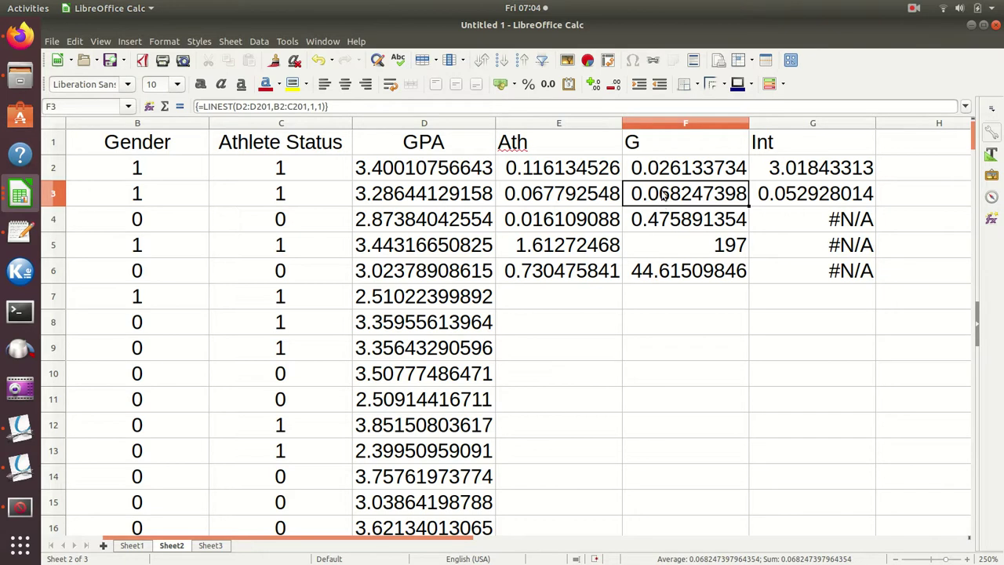
left_click(586, 202)
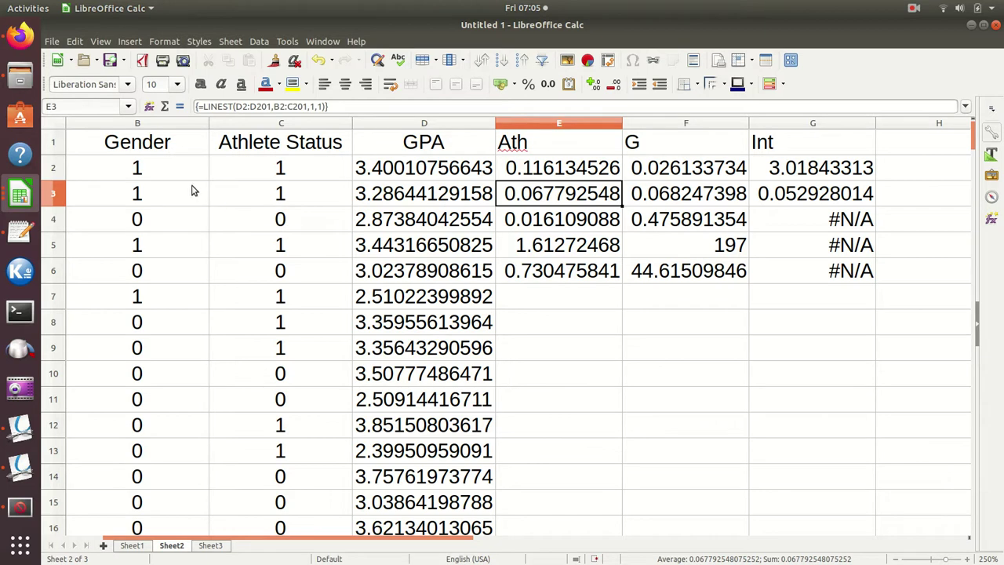
scroll(167, 206, "down", 13)
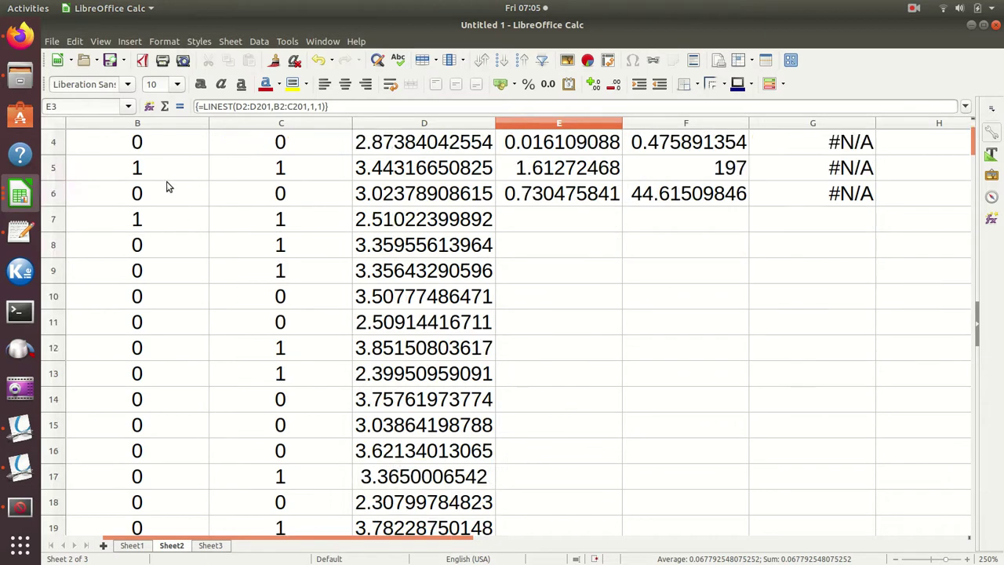
scroll(165, 232, "down", 16)
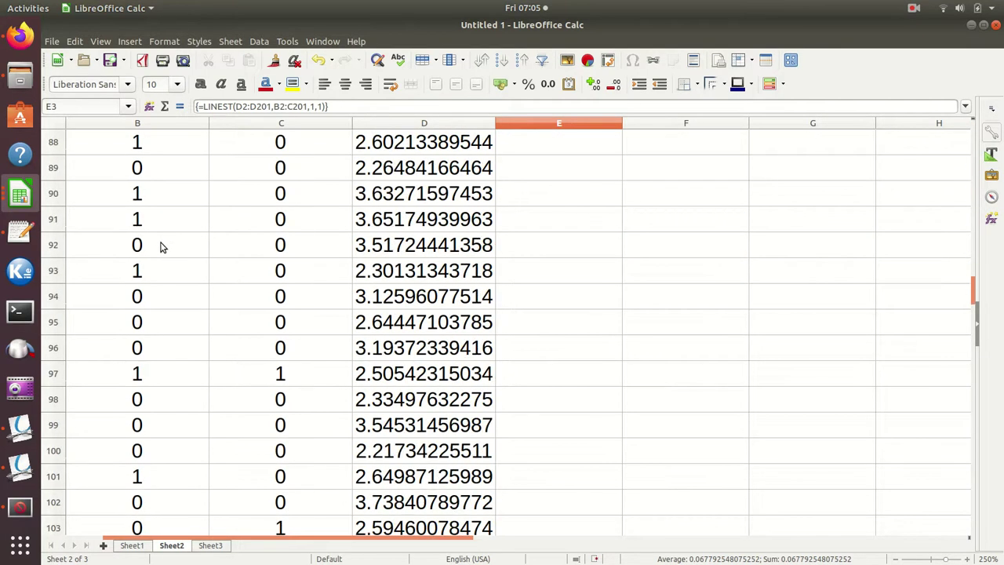
scroll(167, 247, "up", 2)
scroll(165, 245, "up", 20)
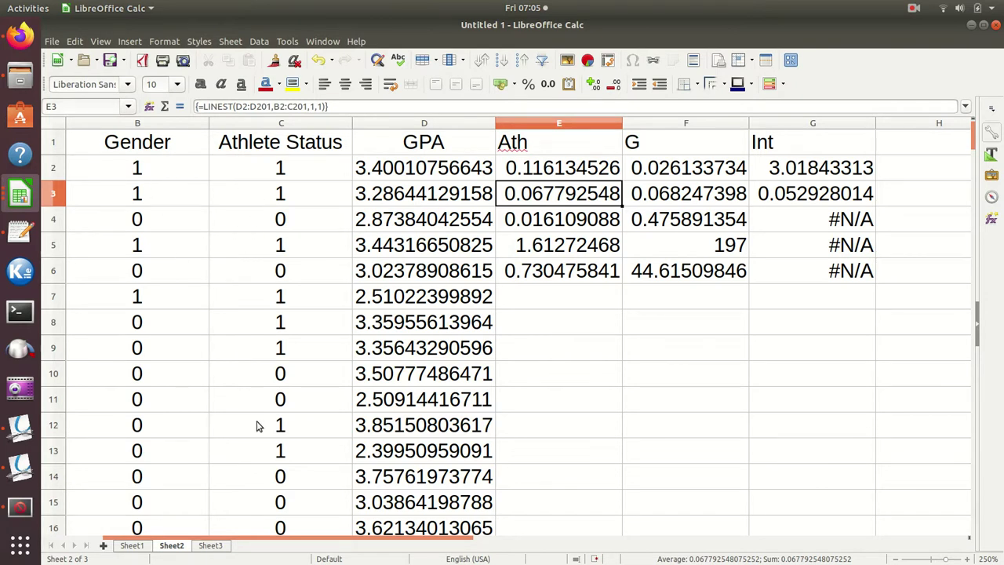
Step: Select the entire columns A to D, from Case through GPA
left_click_drag(232, 542, 196, 542)
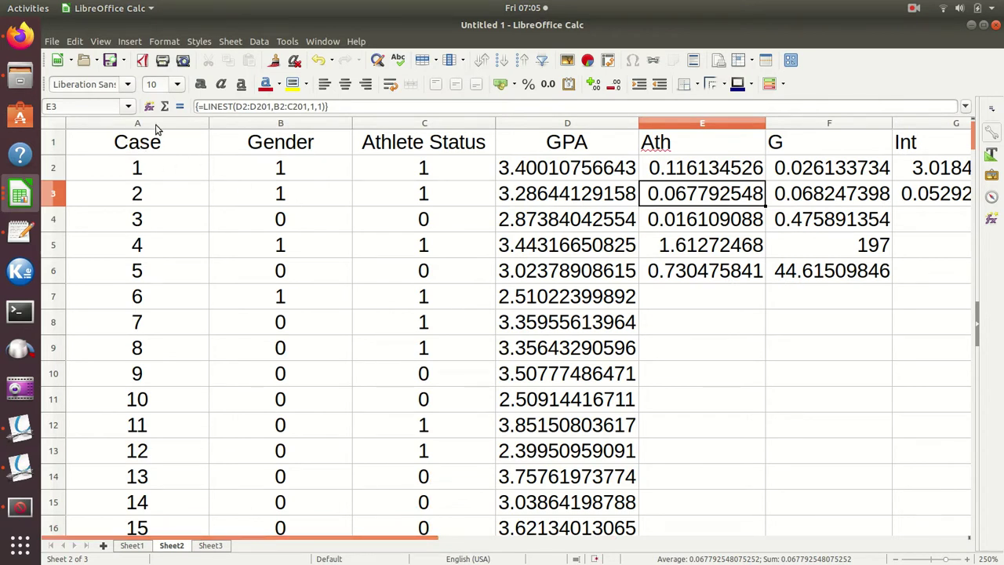
left_click(192, 124)
left_click_drag(210, 128, 549, 121)
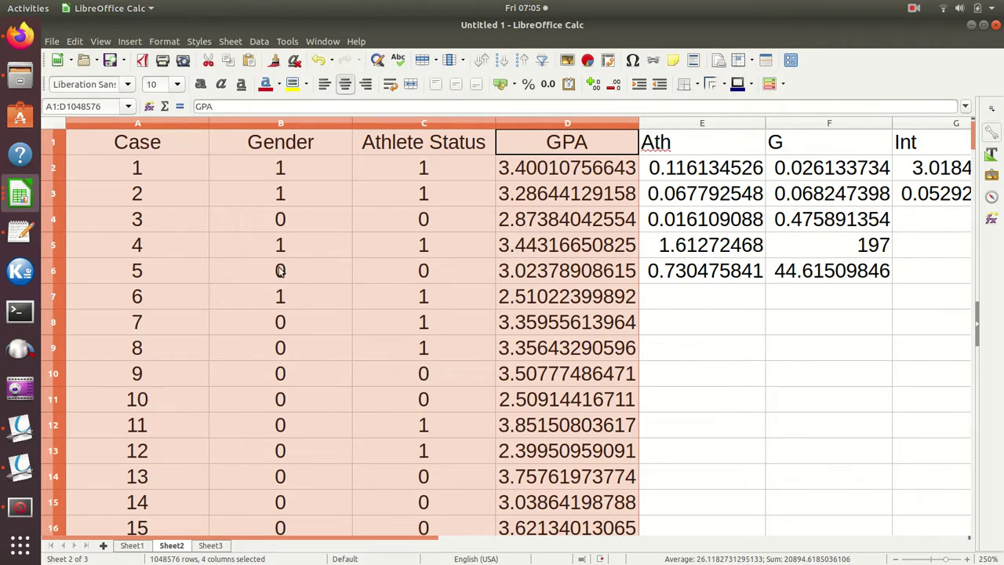
left_click(260, 42)
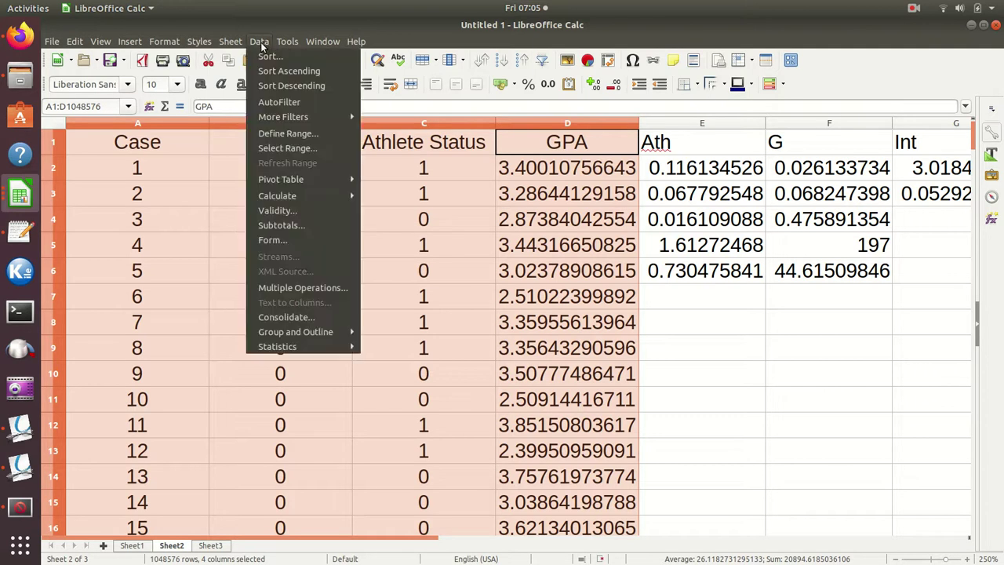
left_click(267, 56)
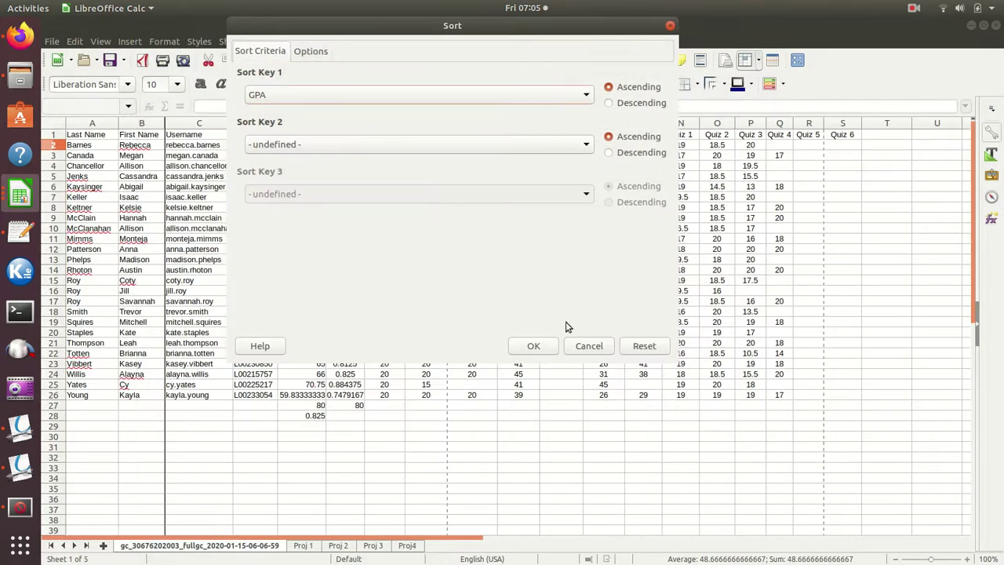
left_click(585, 347)
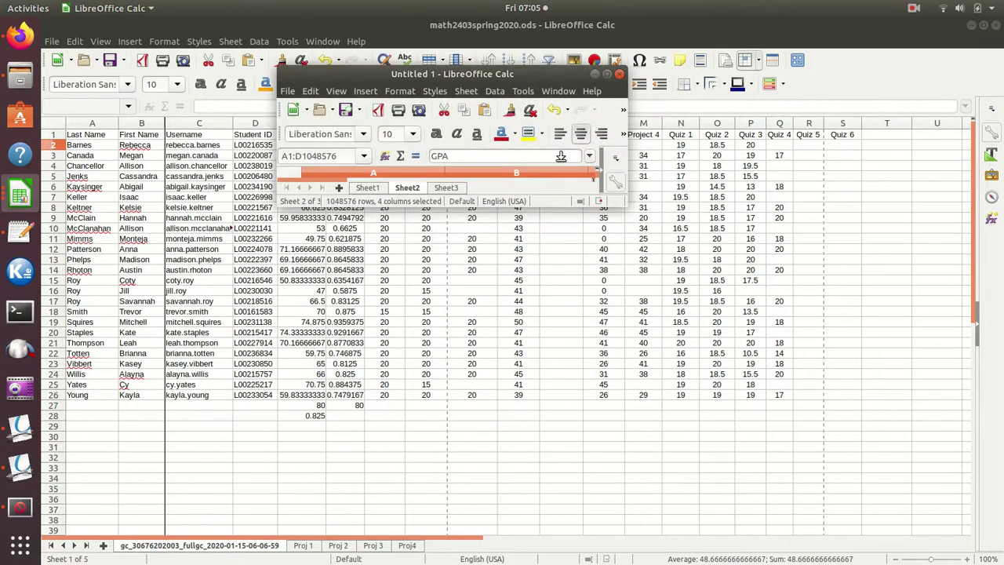
left_click(607, 77)
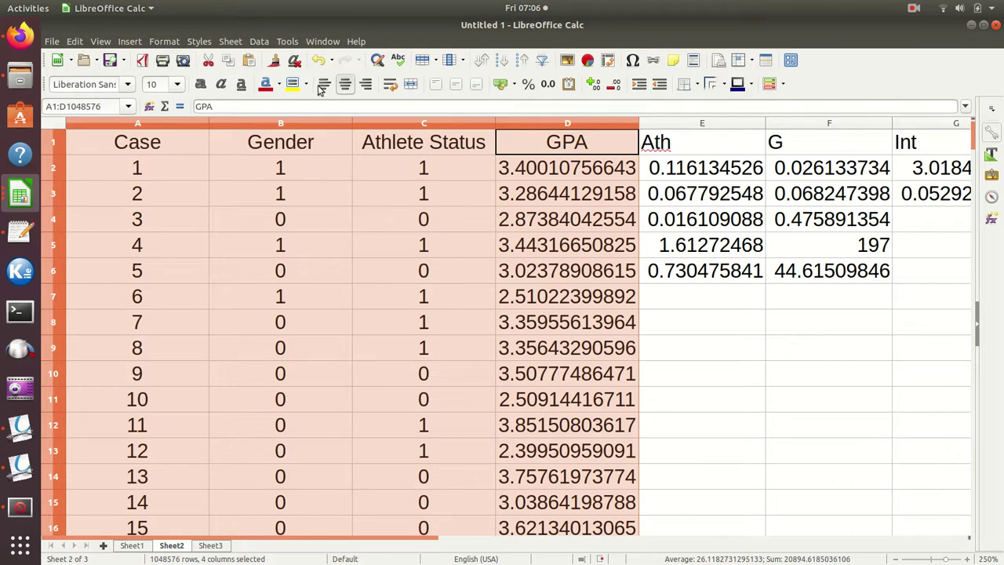
Step: Sort the Case to GPA columns by Gender ascending, with Athlete Status ascending as the second key
left_click(265, 43)
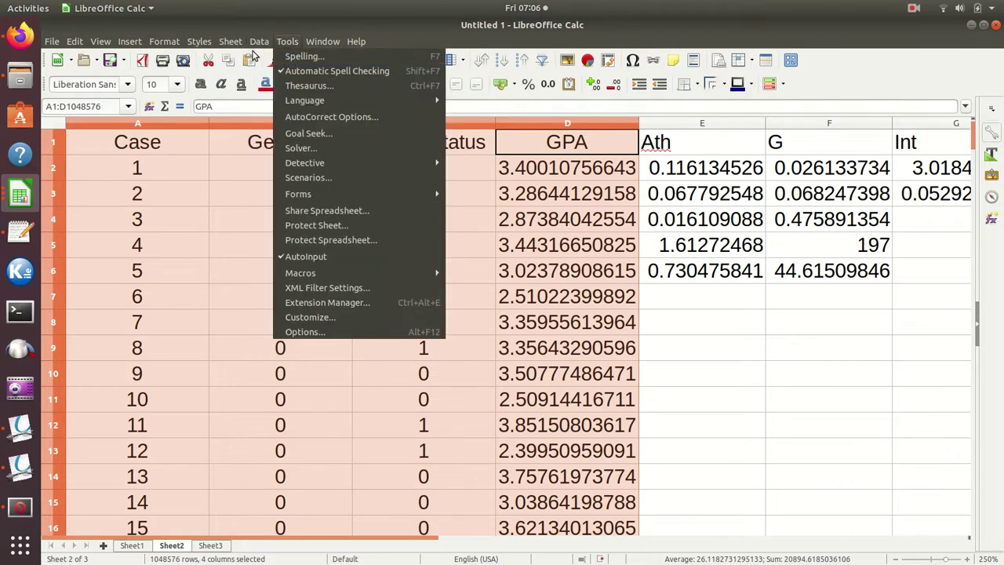
left_click(266, 57)
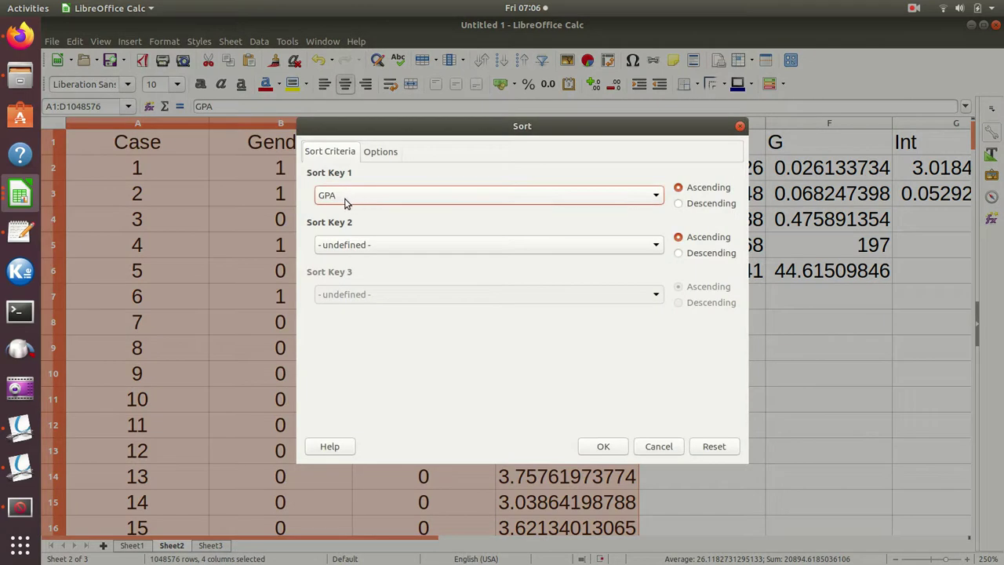
left_click(656, 197)
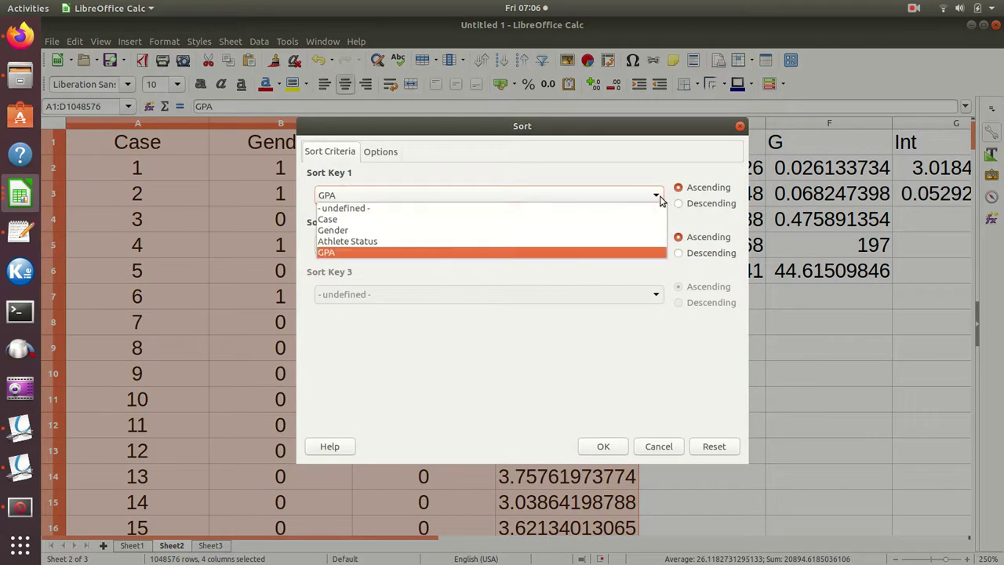
left_click(518, 233)
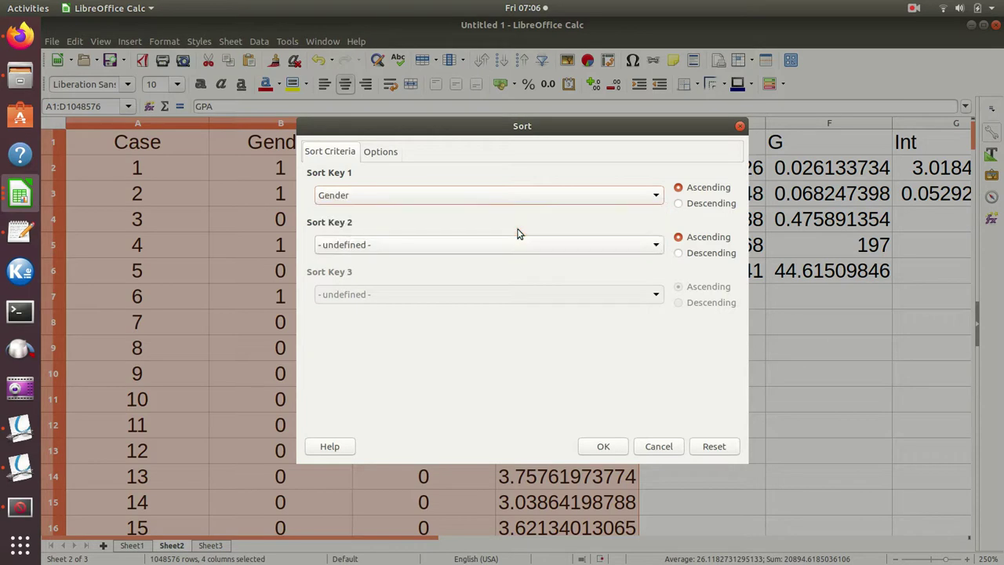
left_click(657, 246)
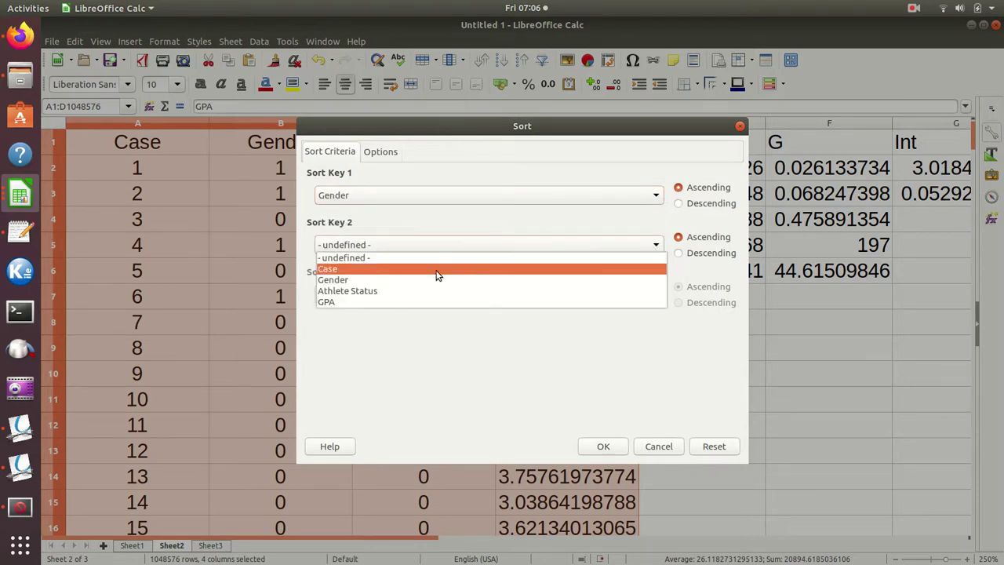
left_click(409, 291)
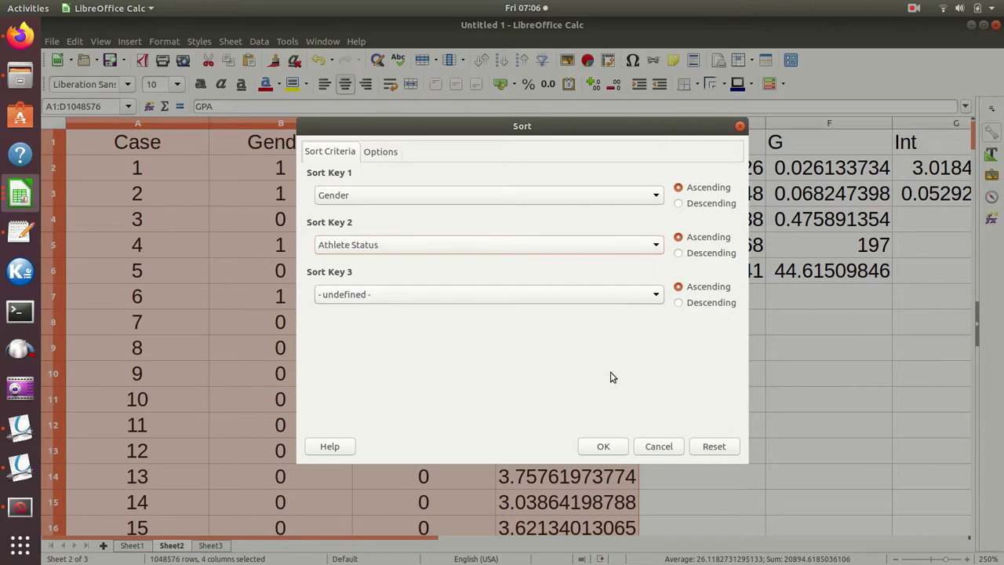
left_click(607, 451)
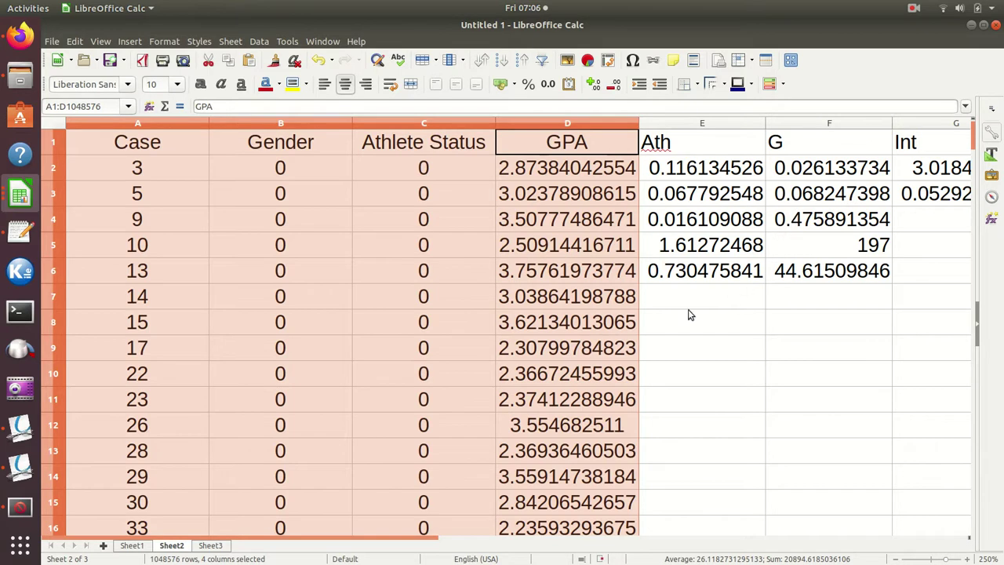
left_click(670, 401)
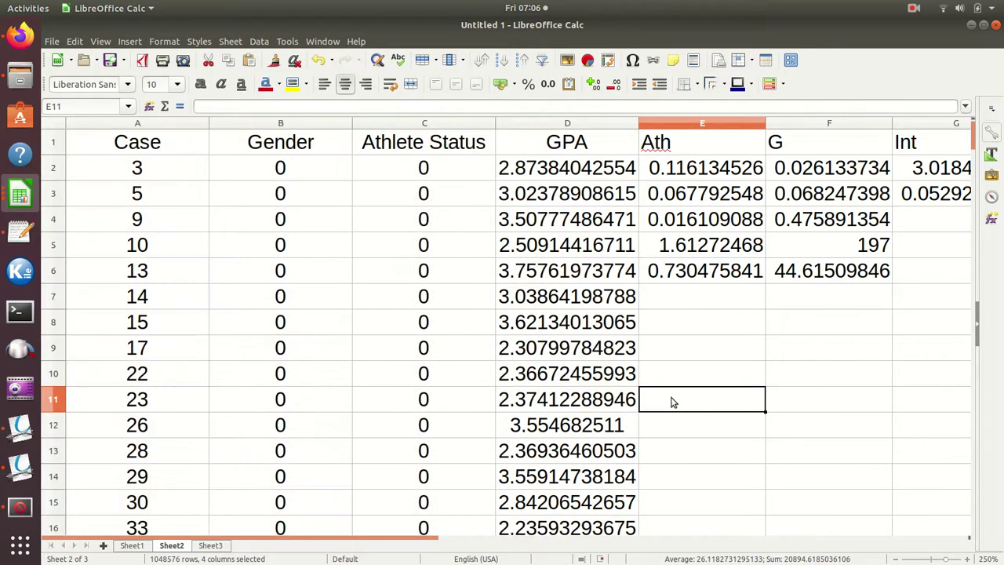
Step: Select the Gender cells of all cases with value 0, B2:B115, in the sorted data
scroll(320, 226, "down", 3)
scroll(320, 227, "down", 20)
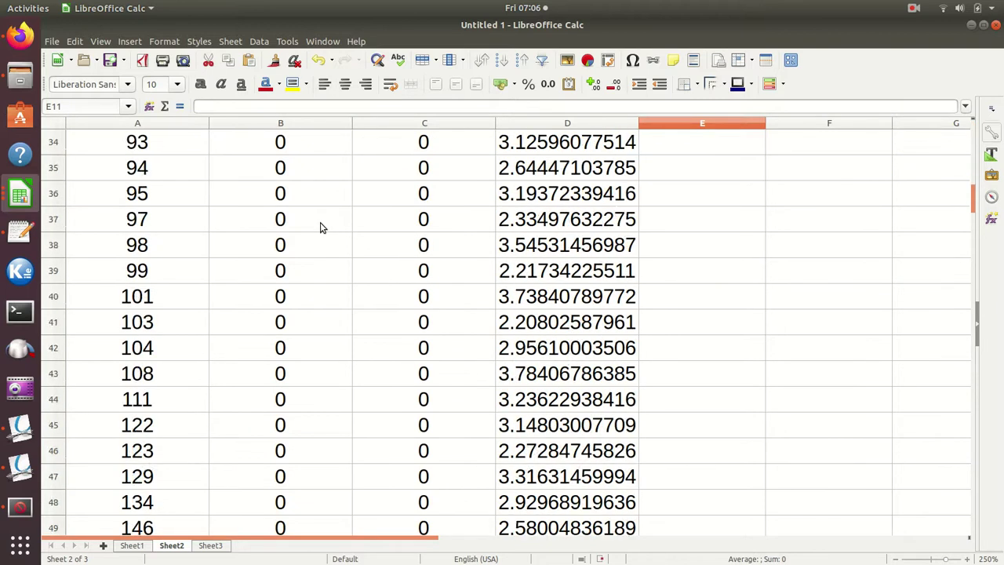
scroll(321, 229, "down", 20)
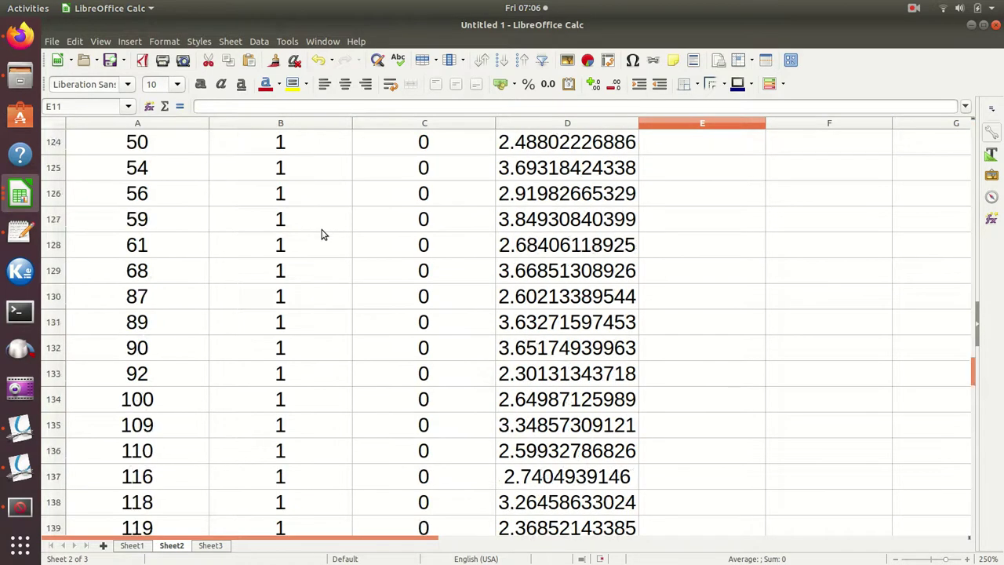
scroll(323, 232, "up", 20)
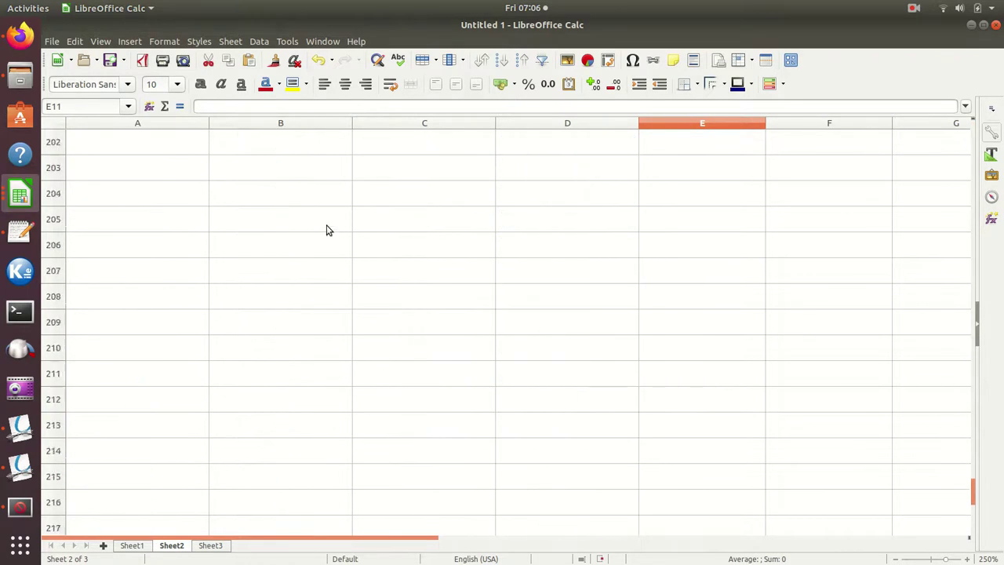
scroll(328, 230, "up", 20)
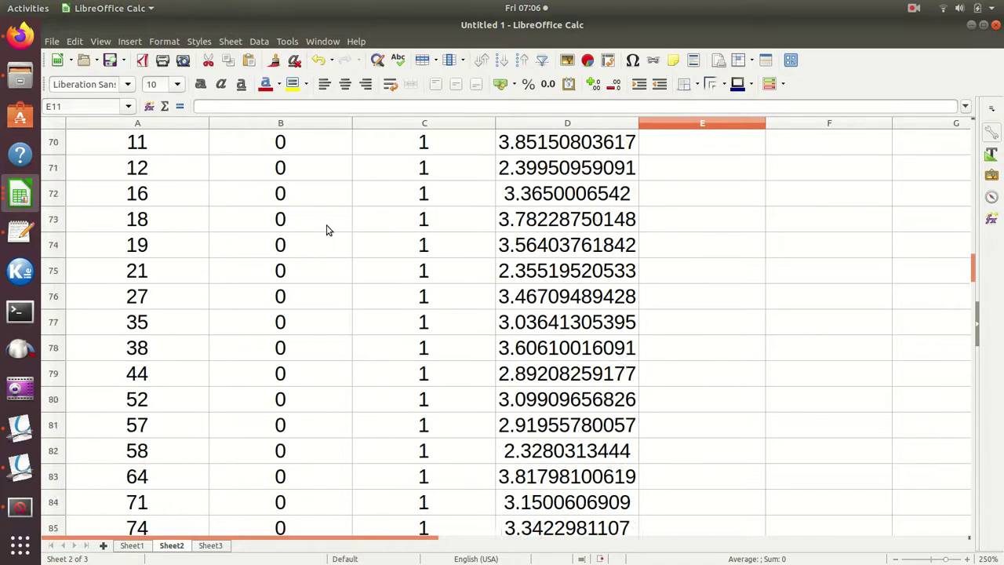
scroll(328, 230, "up", 7)
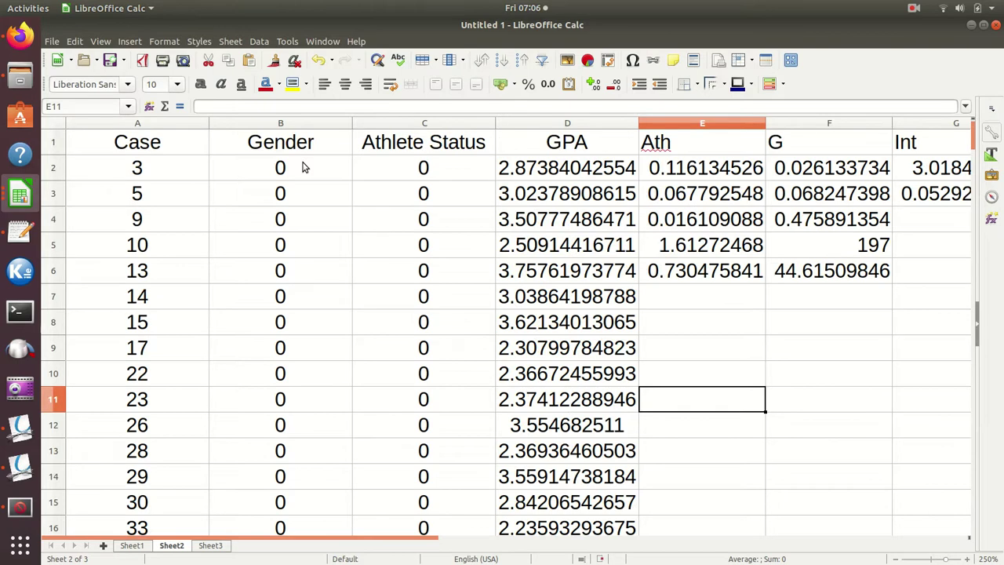
left_click_drag(307, 173, 292, 375)
left_click_drag(291, 299, 248, 381)
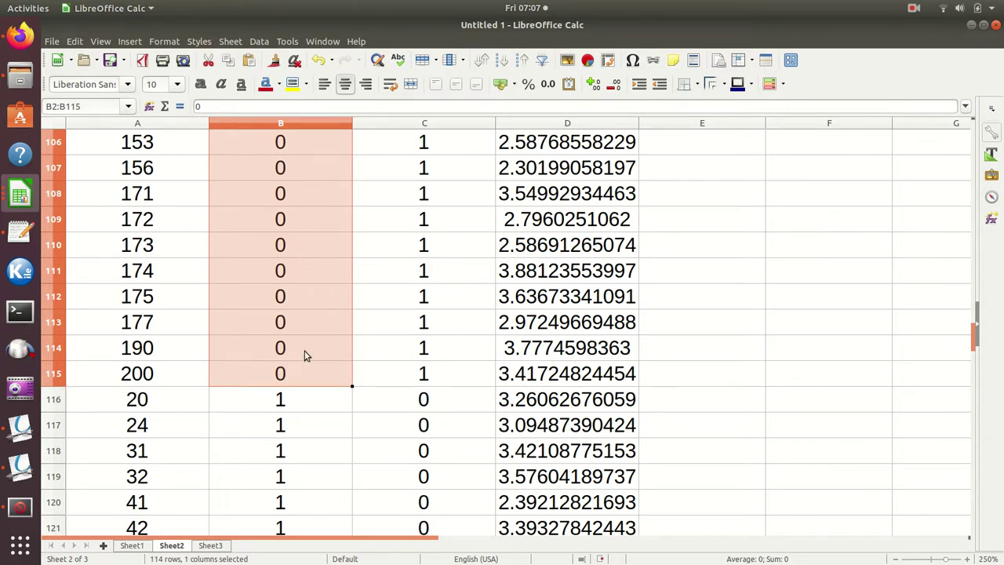
Step: Examine how the Gender 0 cases are divided between Athlete Status 0 and 1 in the sorted rows
scroll(306, 355, "up", 2)
scroll(306, 355, "down", 2)
scroll(306, 355, "up", 4)
scroll(306, 356, "up", 8)
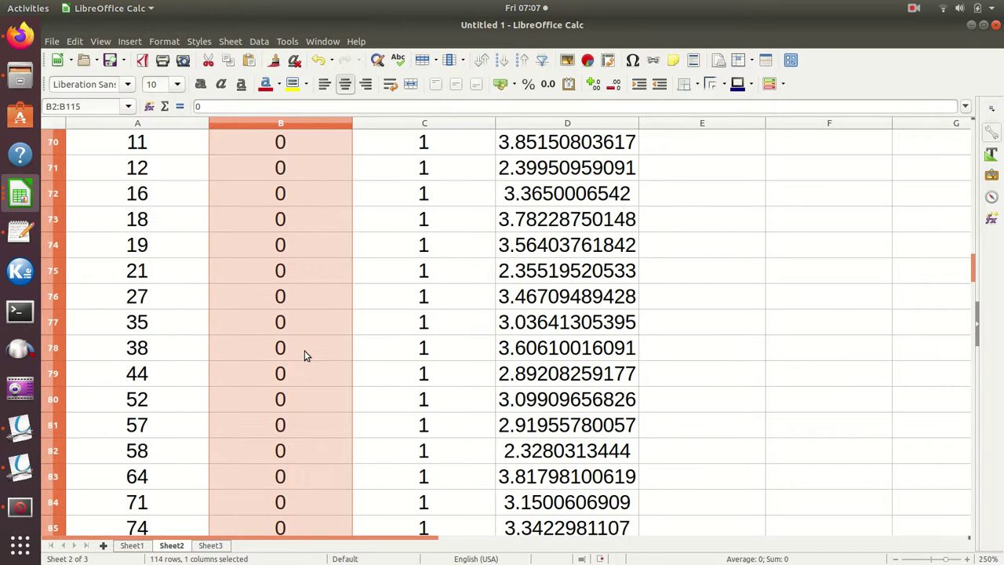
scroll(306, 355, "up", 6)
scroll(306, 356, "up", 17)
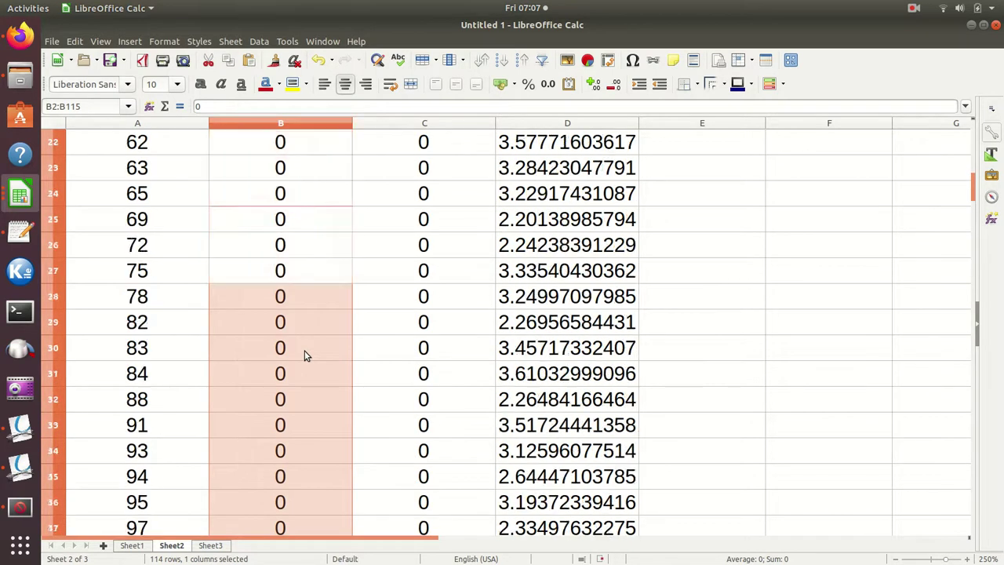
scroll(306, 355, "down", 20)
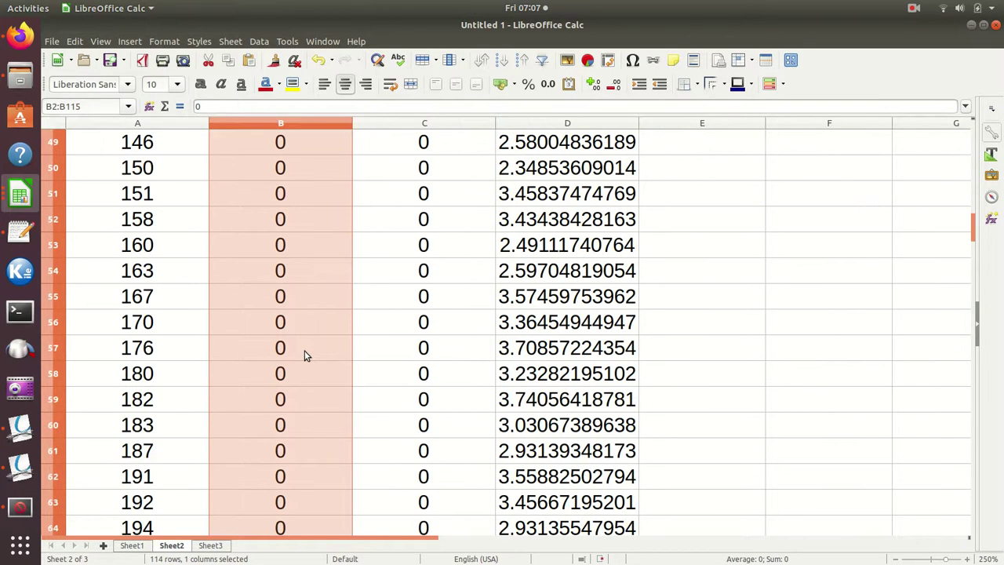
scroll(385, 288, "up", 8)
scroll(404, 414, "down", 4)
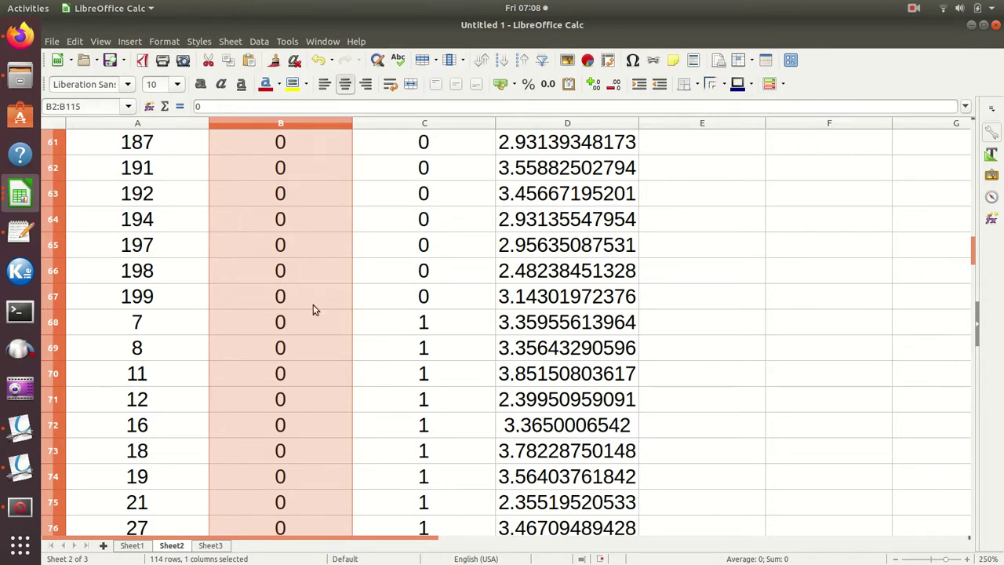
scroll(397, 354, "up", 20)
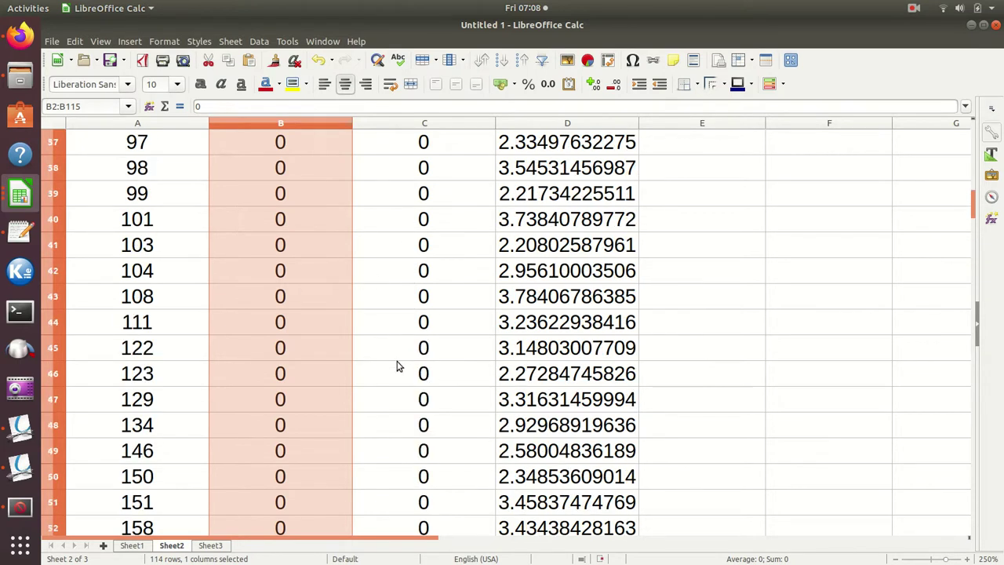